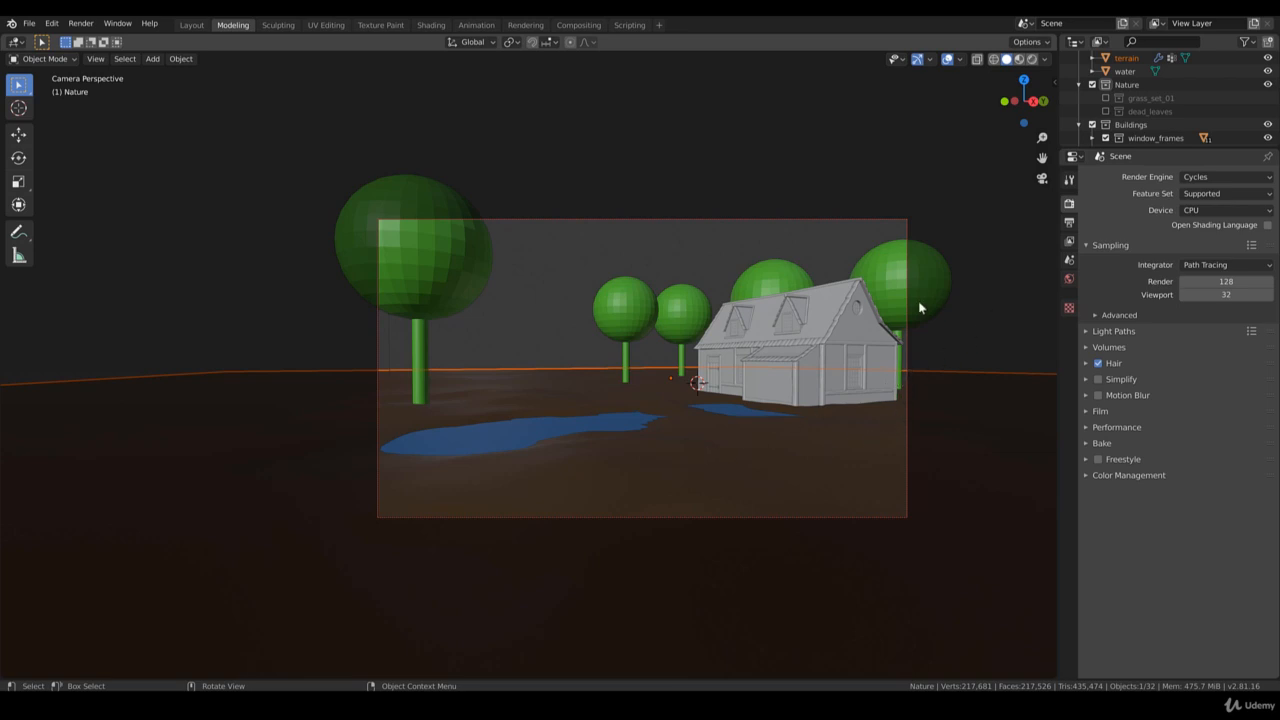
Add a second particle system named dead_leaves to the terrain, set to the Hair type with Advanced options enabled
{"action": "left_click", "coordinate": [660, 452]}
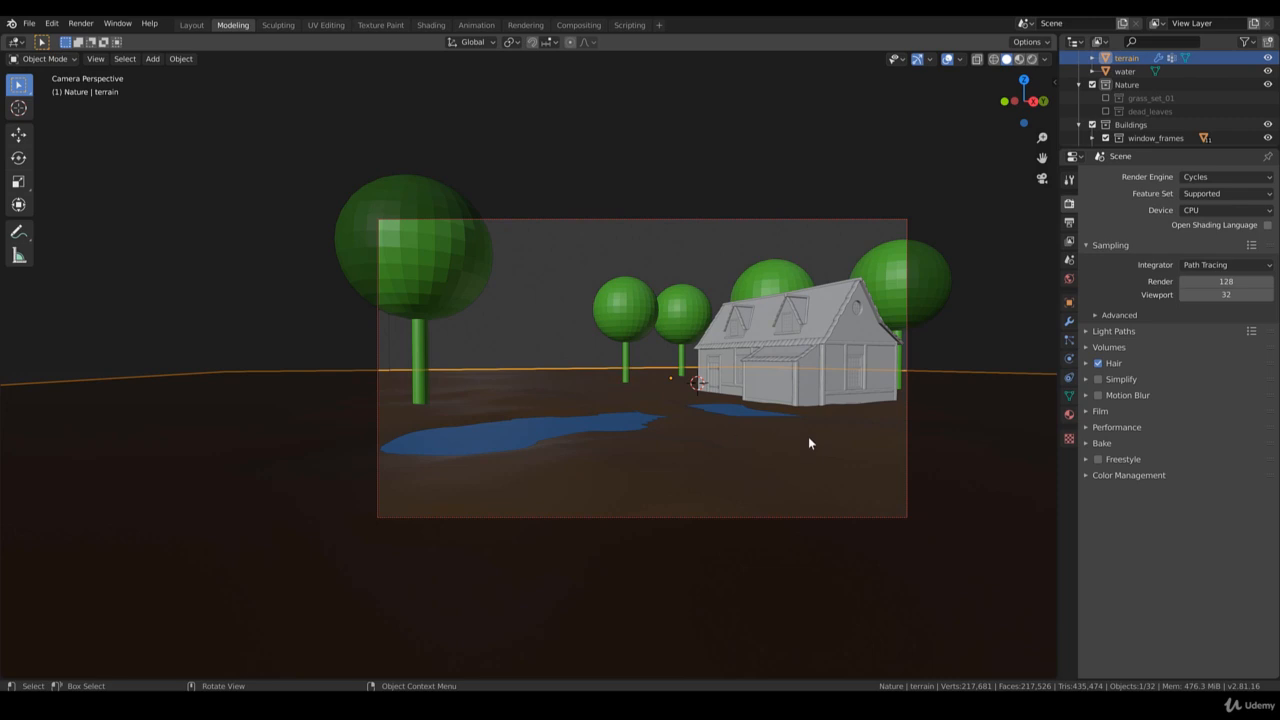
{"action": "left_click", "coordinate": [1069, 340]}
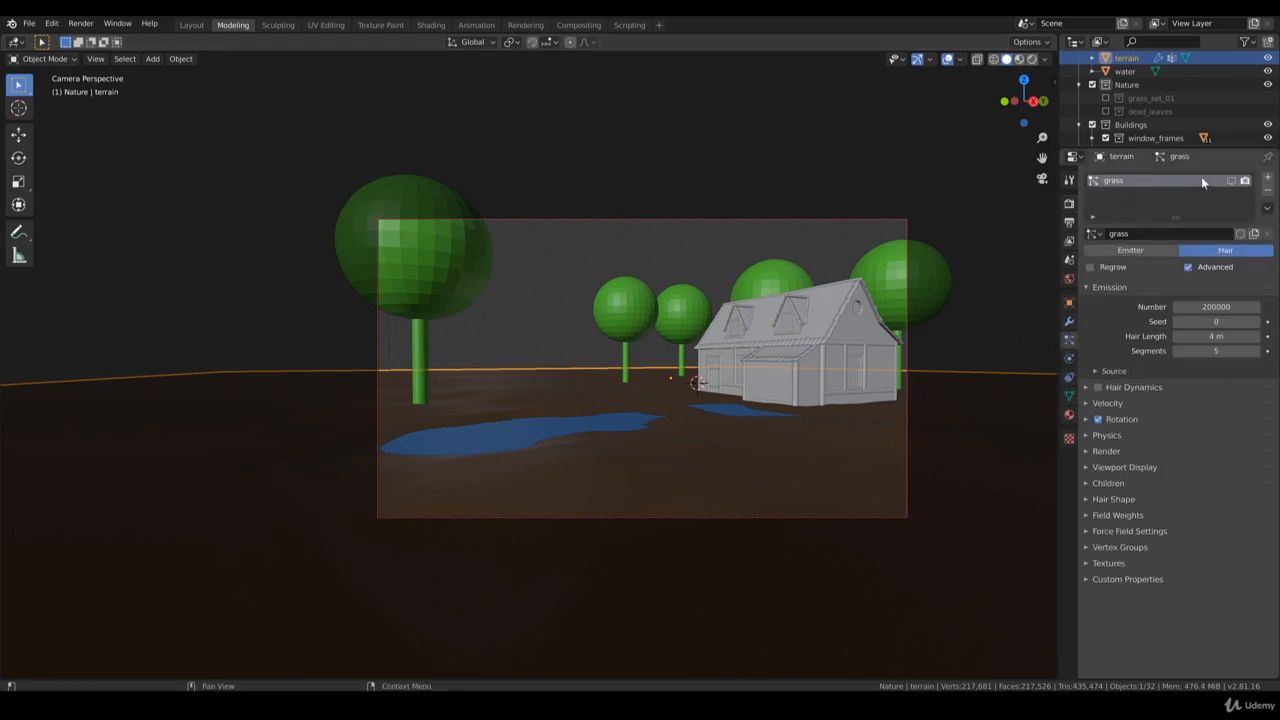
{"action": "left_click", "coordinate": [1268, 178]}
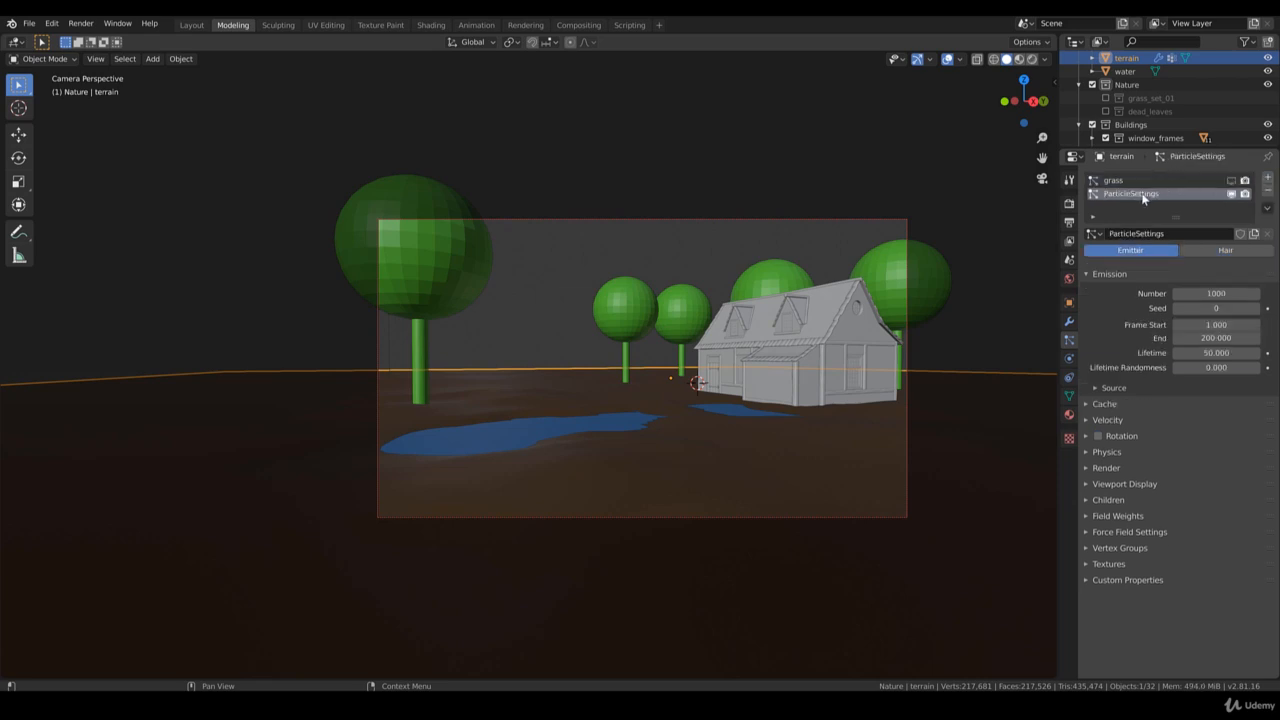
{"action": "type", "text": "dead_leaves"}
{"action": "left_click", "coordinate": [1225, 252]}
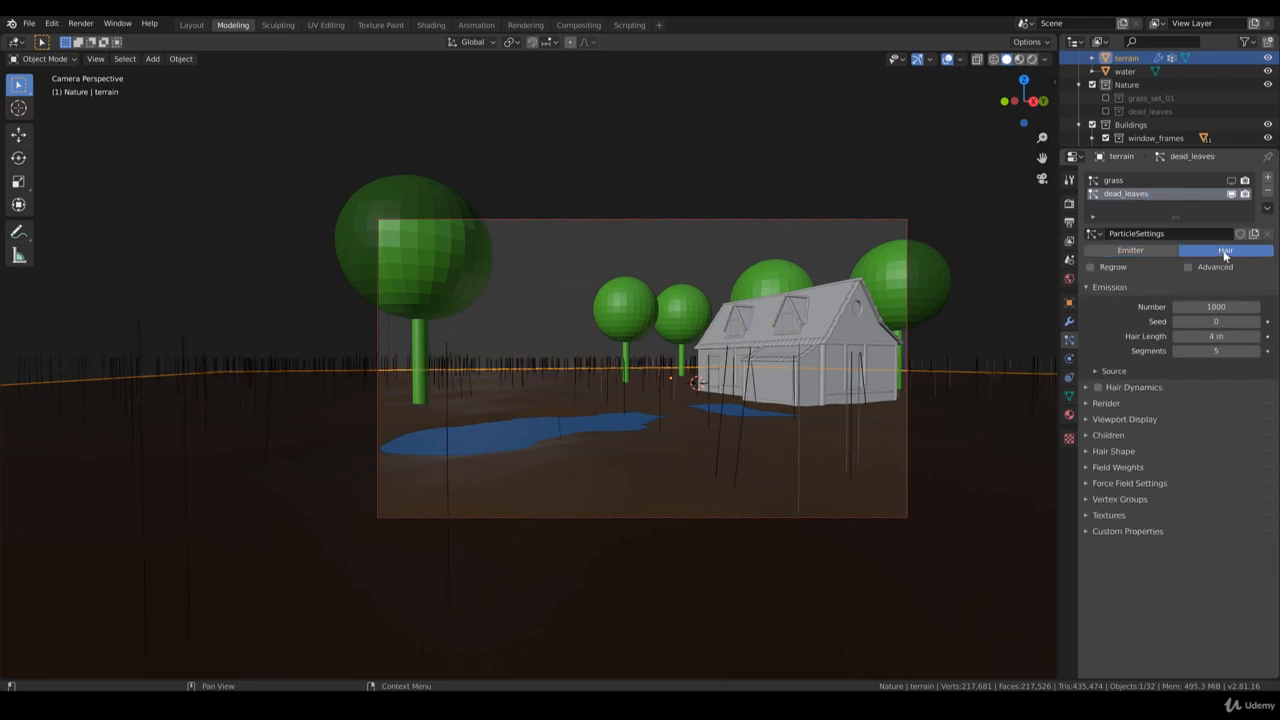
{"action": "left_click", "coordinate": [1188, 268]}
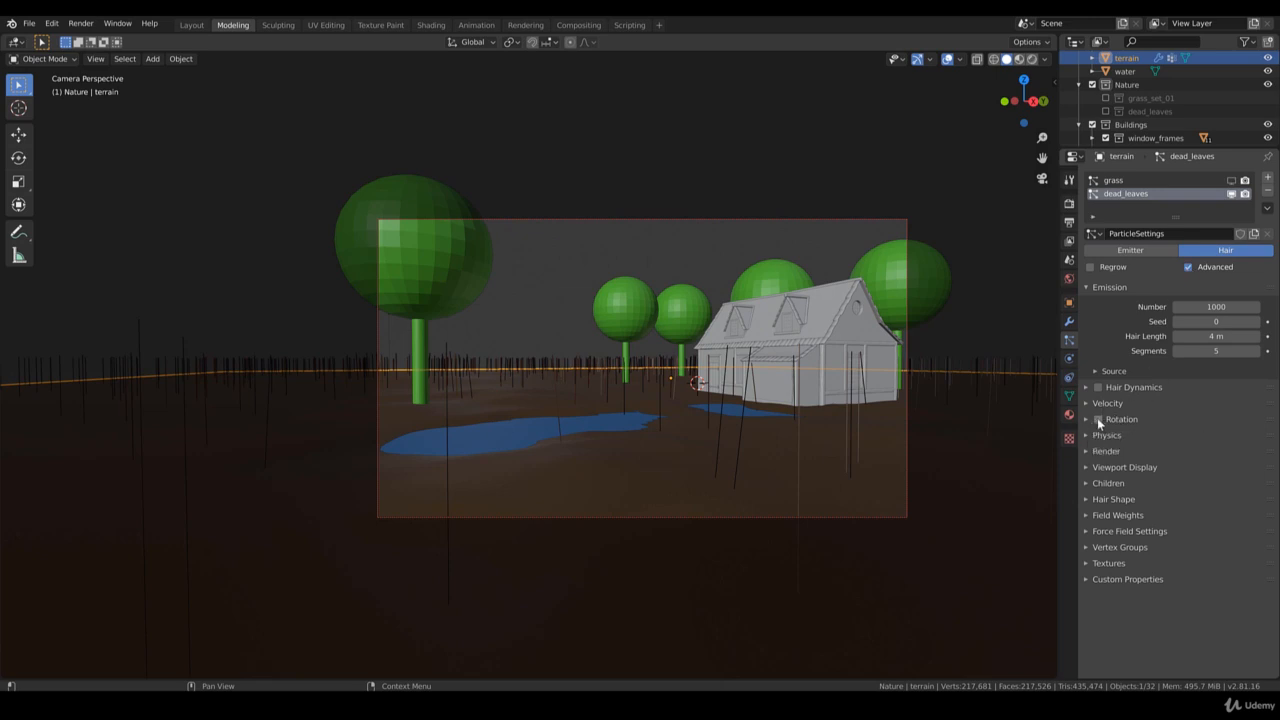
Render the dead_leaves particles as a collection, using dead_leaves as the instance collection
{"action": "left_click", "coordinate": [1086, 450]}
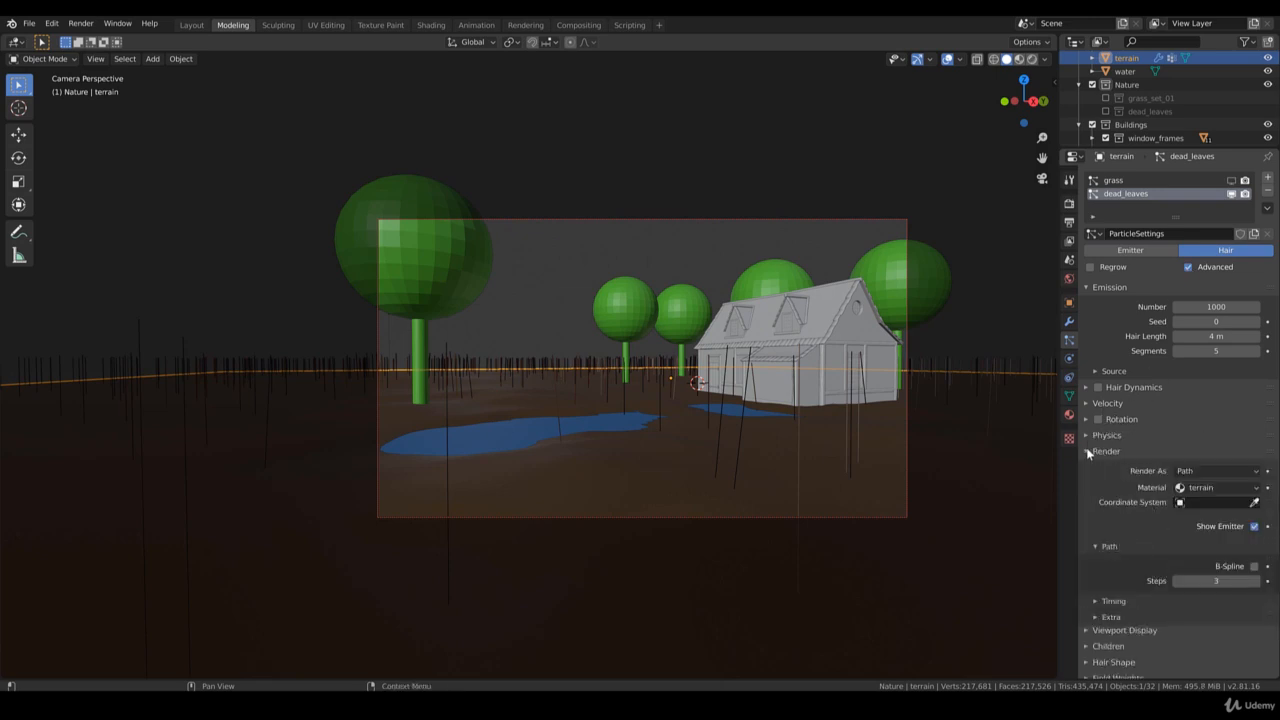
{"action": "left_click", "coordinate": [1201, 470]}
{"action": "left_click", "coordinate": [1195, 530]}
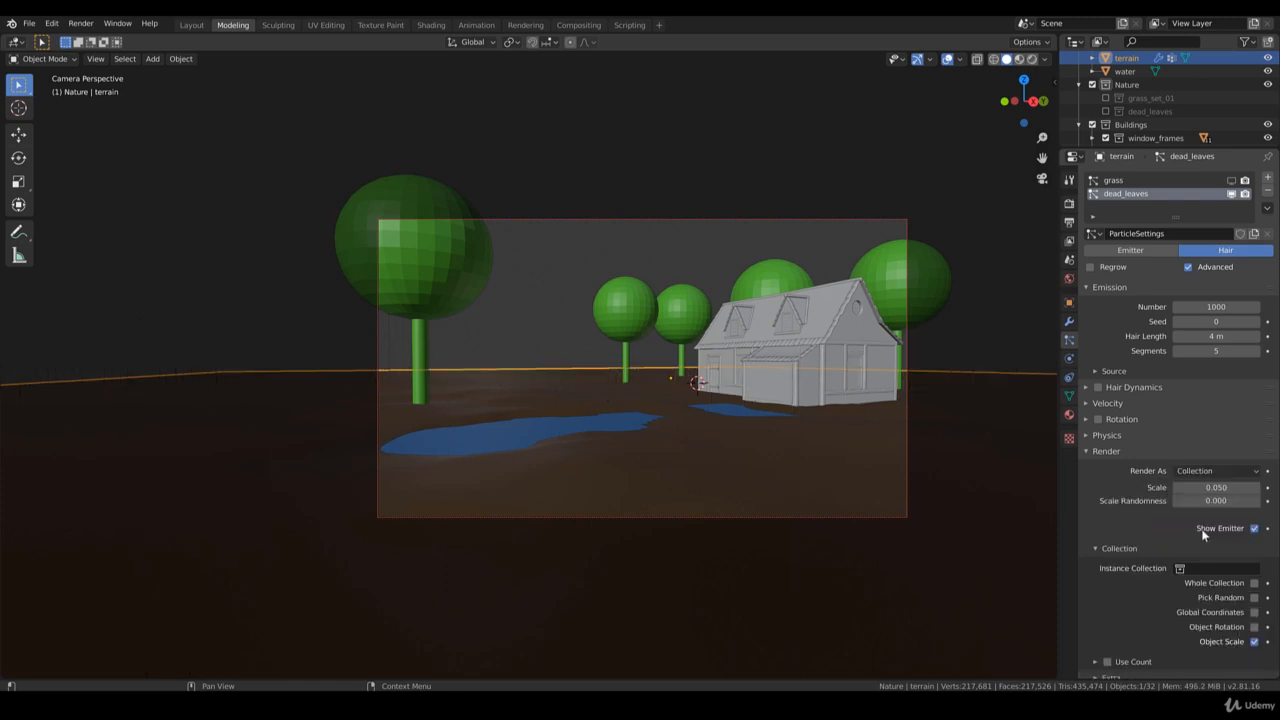
{"action": "left_click", "coordinate": [1208, 565]}
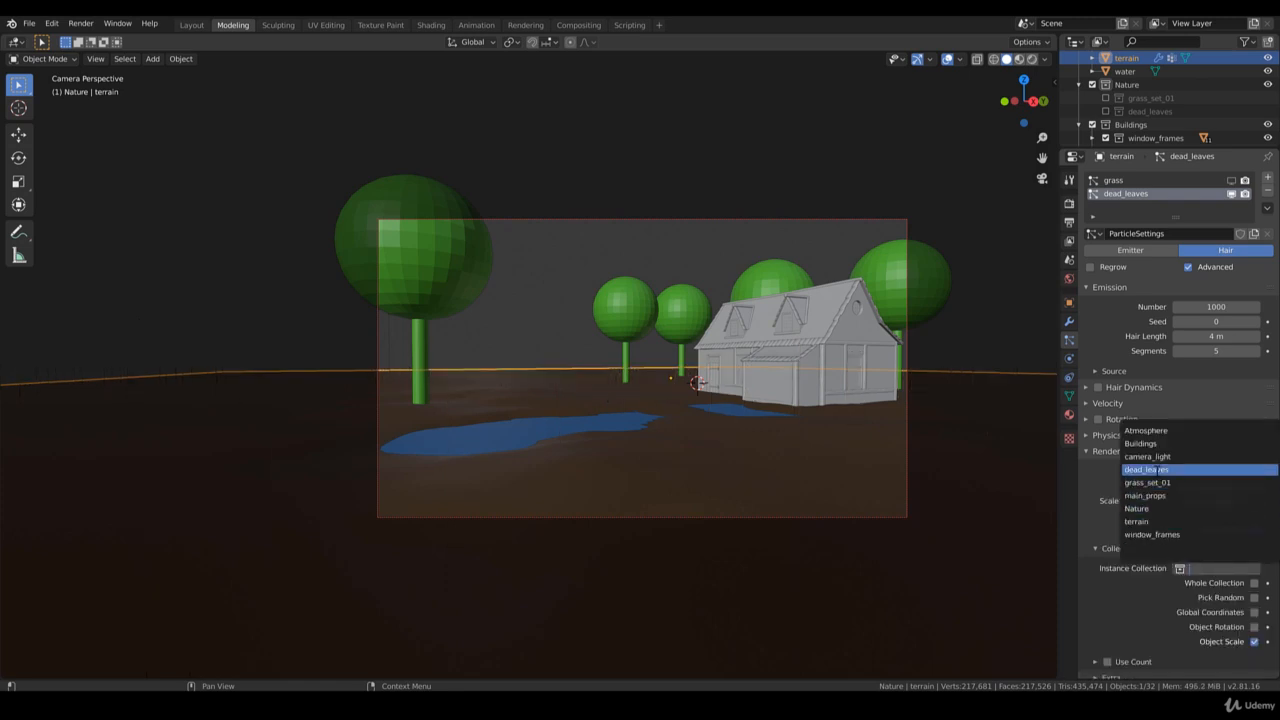
{"action": "left_click", "coordinate": [1146, 469]}
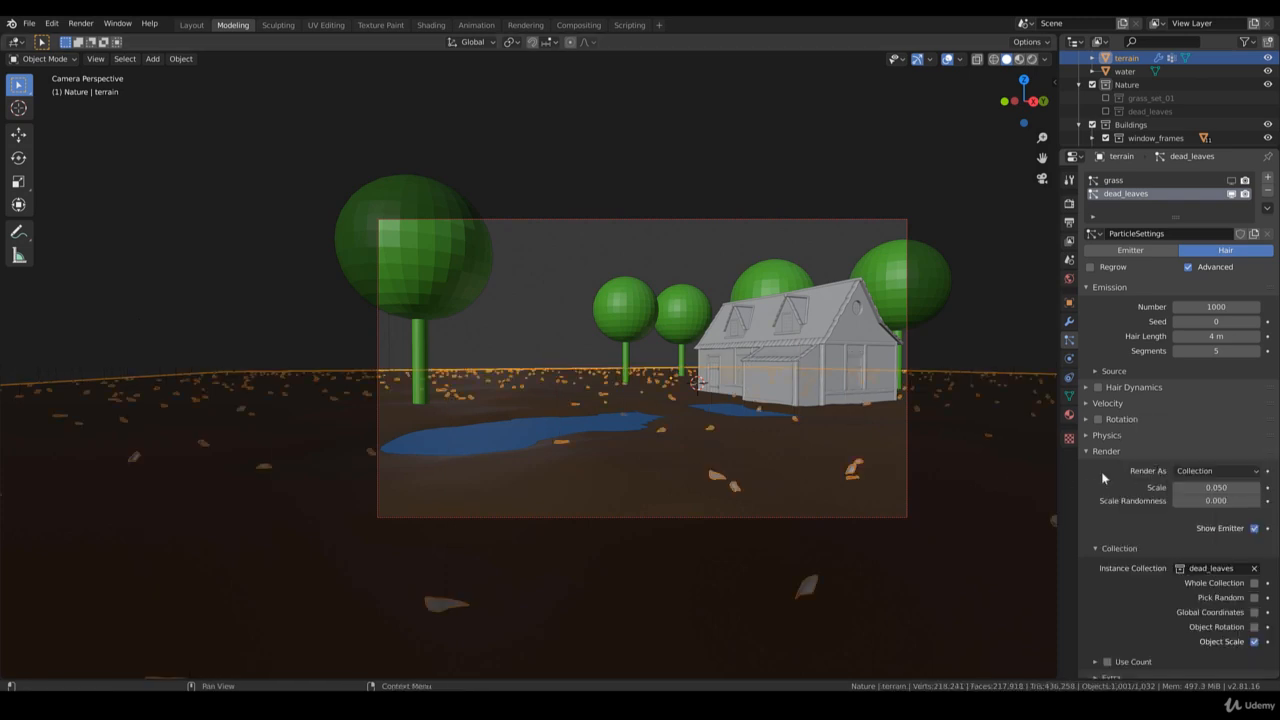
Enable rotation for the dead_leaves particles and set the orientation axis to Global Y
{"action": "middle_click_drag", "start_coordinate": [788, 416], "coordinate": [608, 368]}
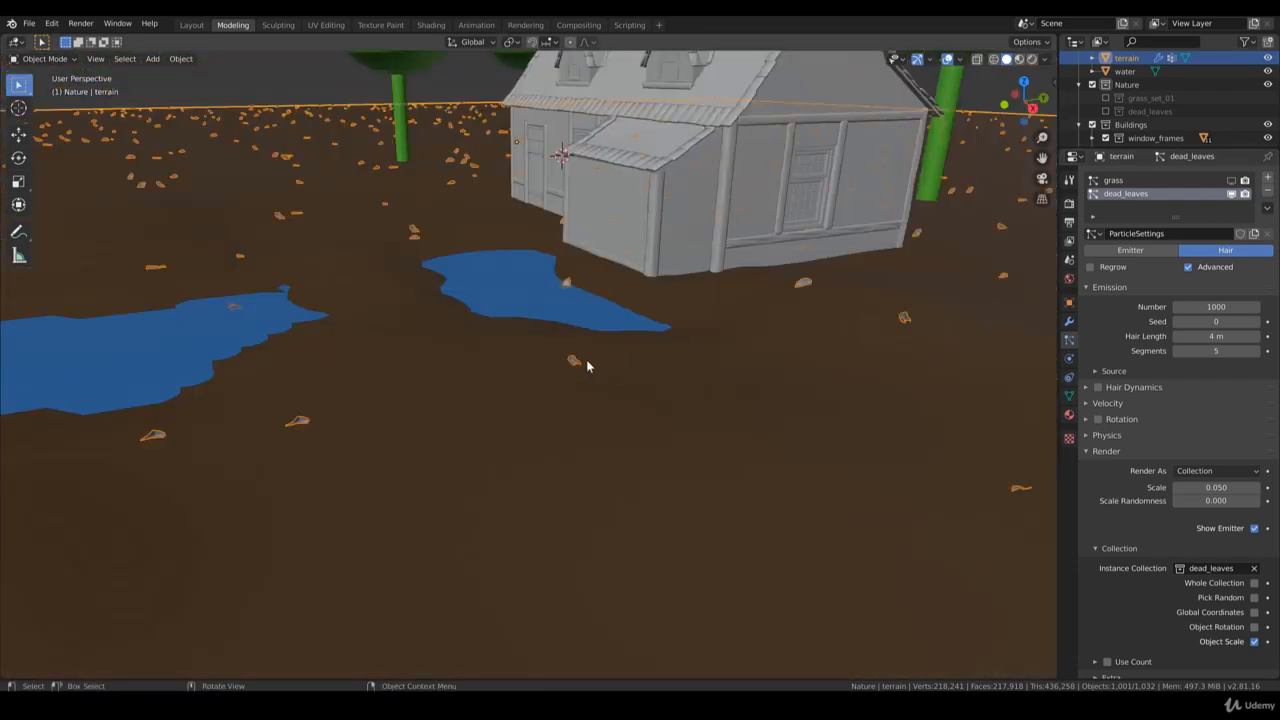
{"action": "left_click", "coordinate": [1098, 419]}
{"action": "left_click", "coordinate": [1092, 421]}
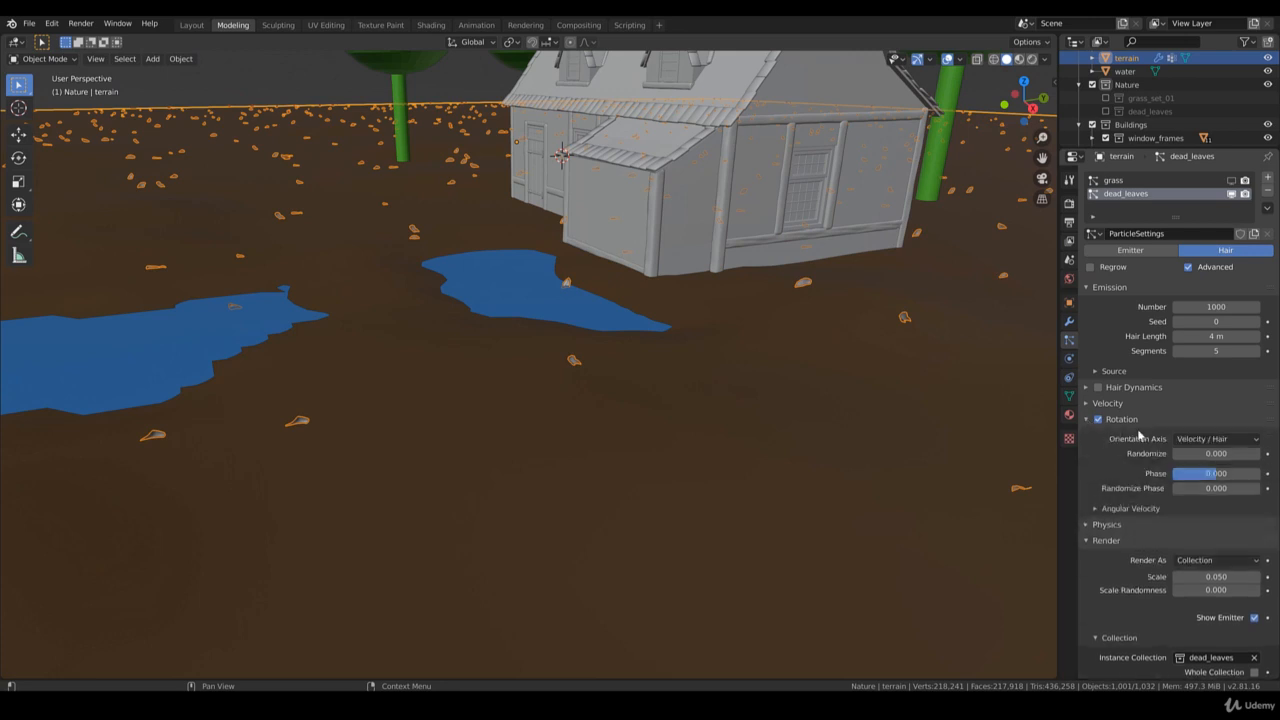
{"action": "left_click", "coordinate": [1200, 440]}
{"action": "left_click", "coordinate": [1210, 527]}
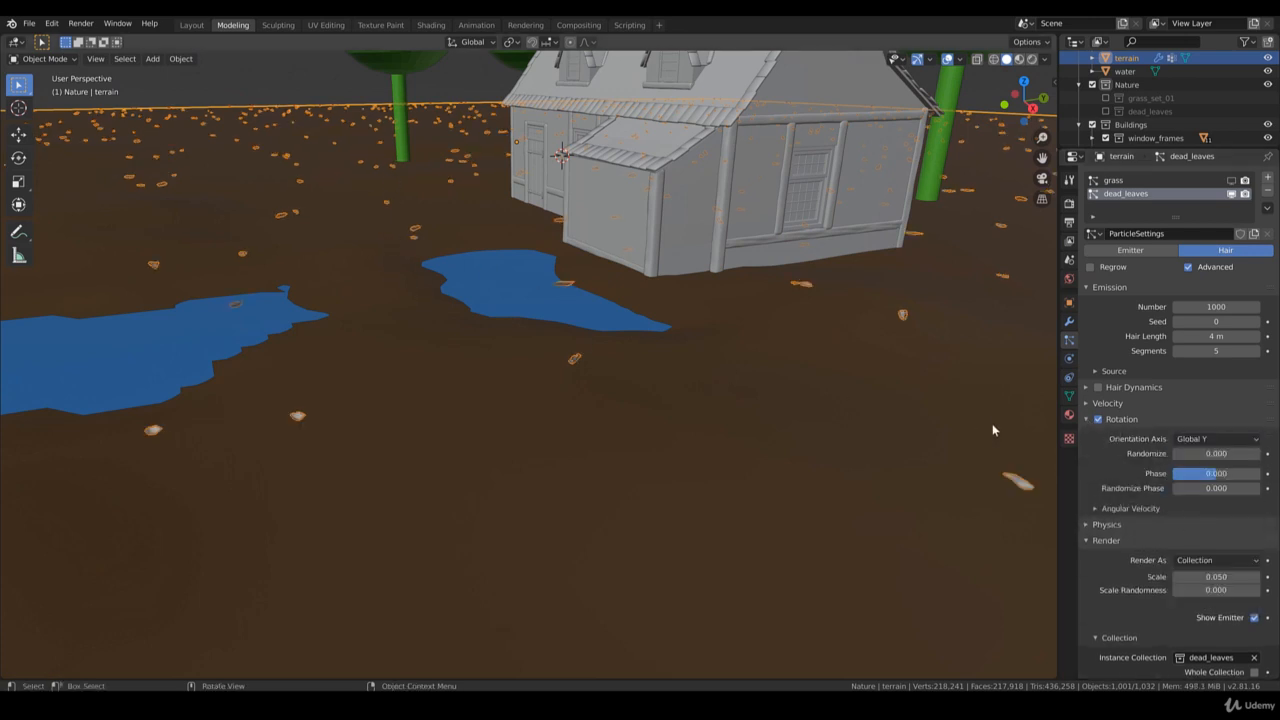
Set both the rotation Randomize and Randomize Phase of the dead_leaves particles to 0.2
{"action": "left_click", "coordinate": [1216, 454]}
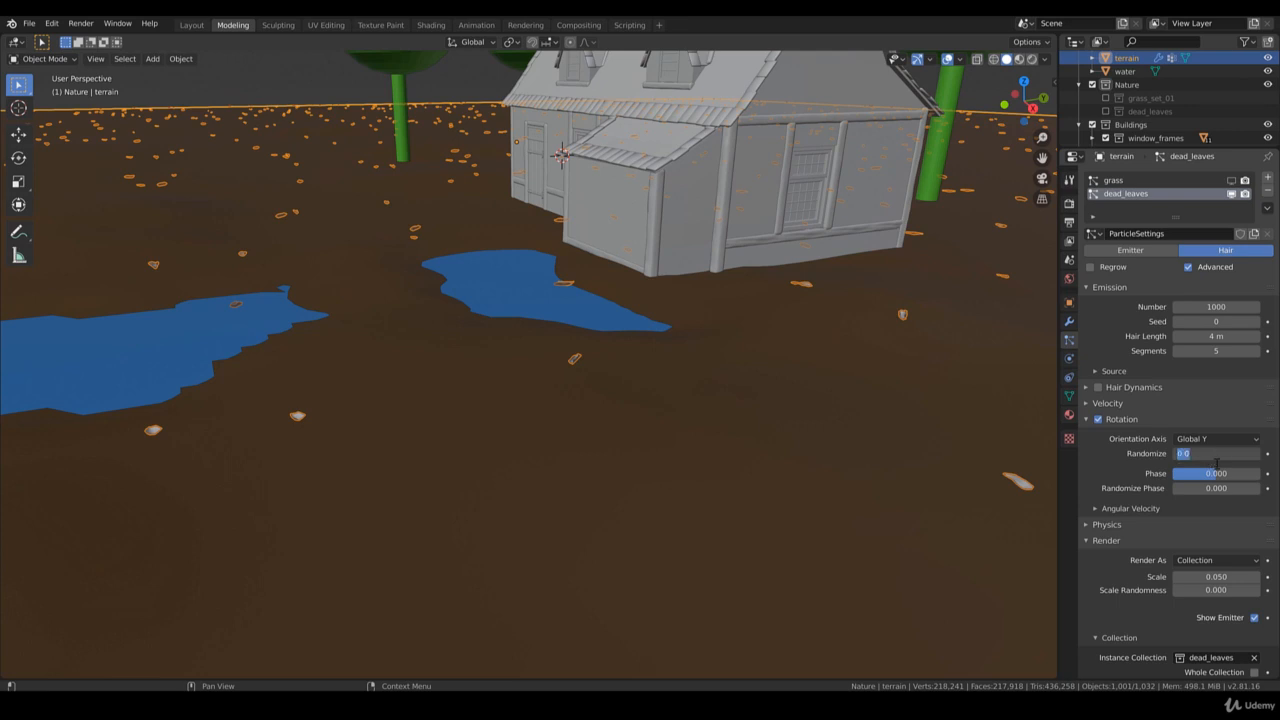
{"action": "type", "text": ".2"}
{"action": "key", "text": "Return"}
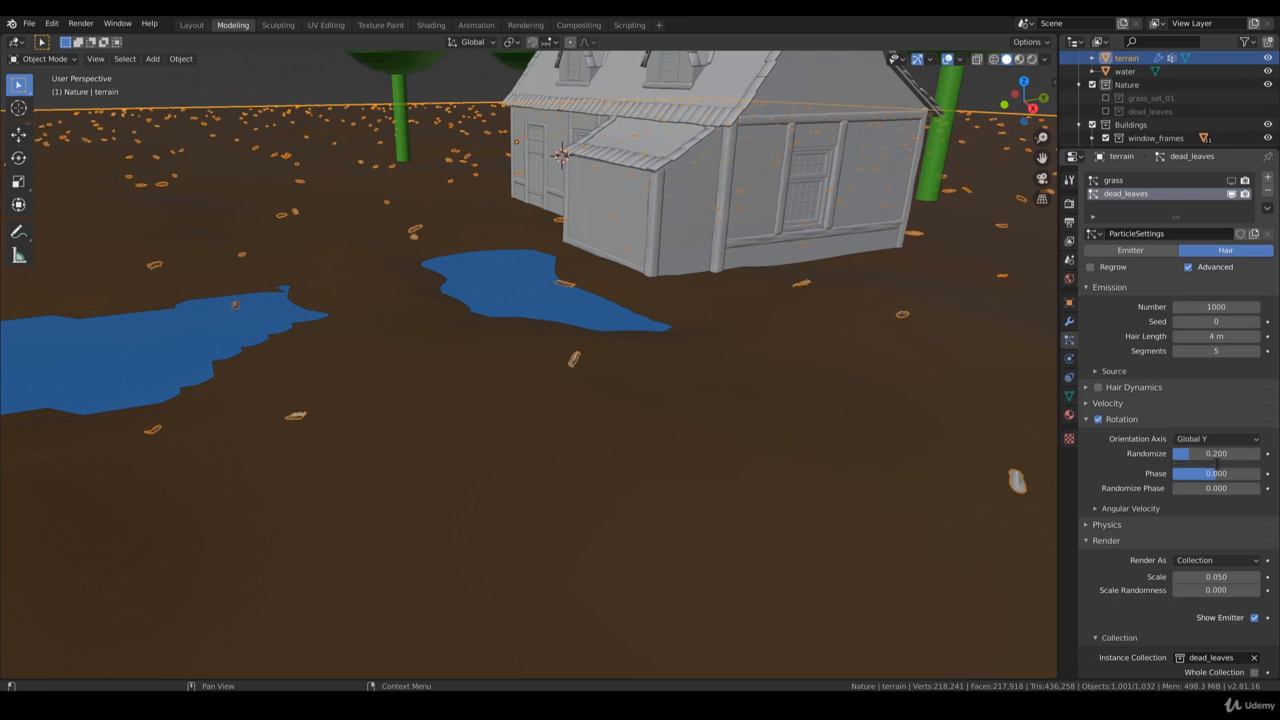
{"action": "left_click", "coordinate": [1194, 489]}
{"action": "type", "text": ".2"}
{"action": "key", "text": "Return"}
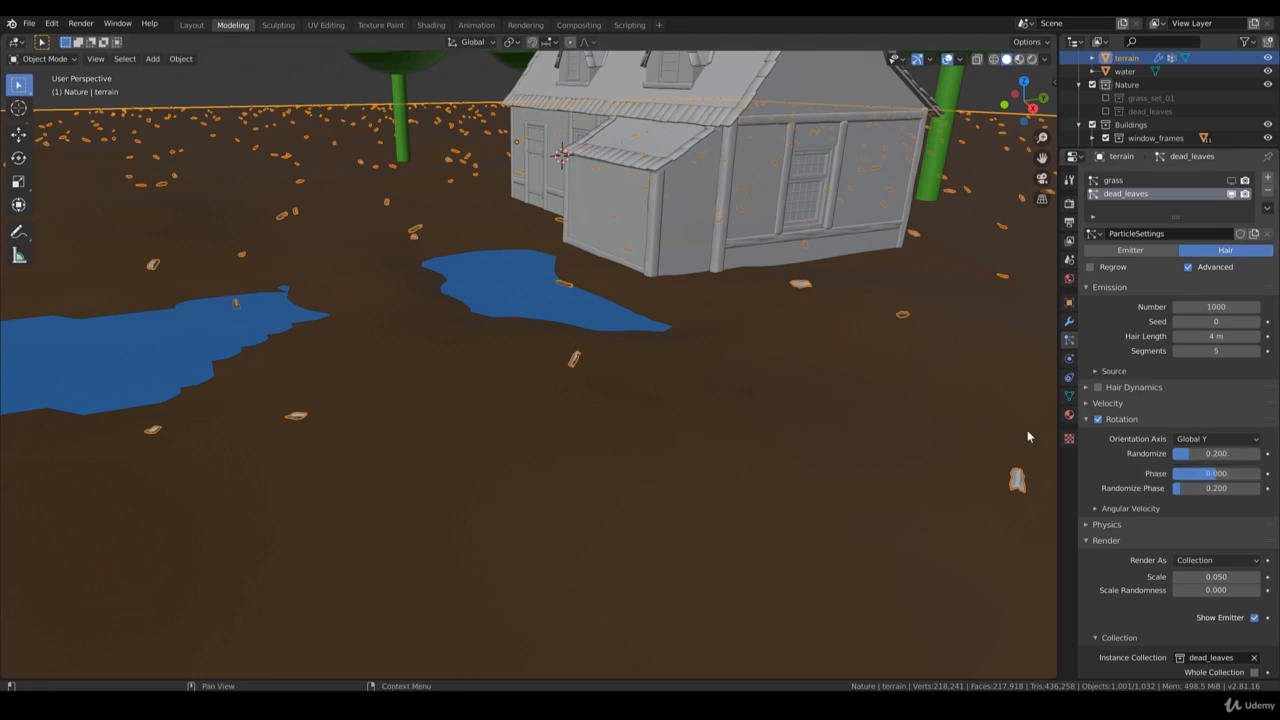
Try Random distribution for the dead_leaves emission source, and switch it back to Jittered
{"action": "scroll", "coordinate": [858, 434], "scroll_direction": "down", "scroll_amount": 4}
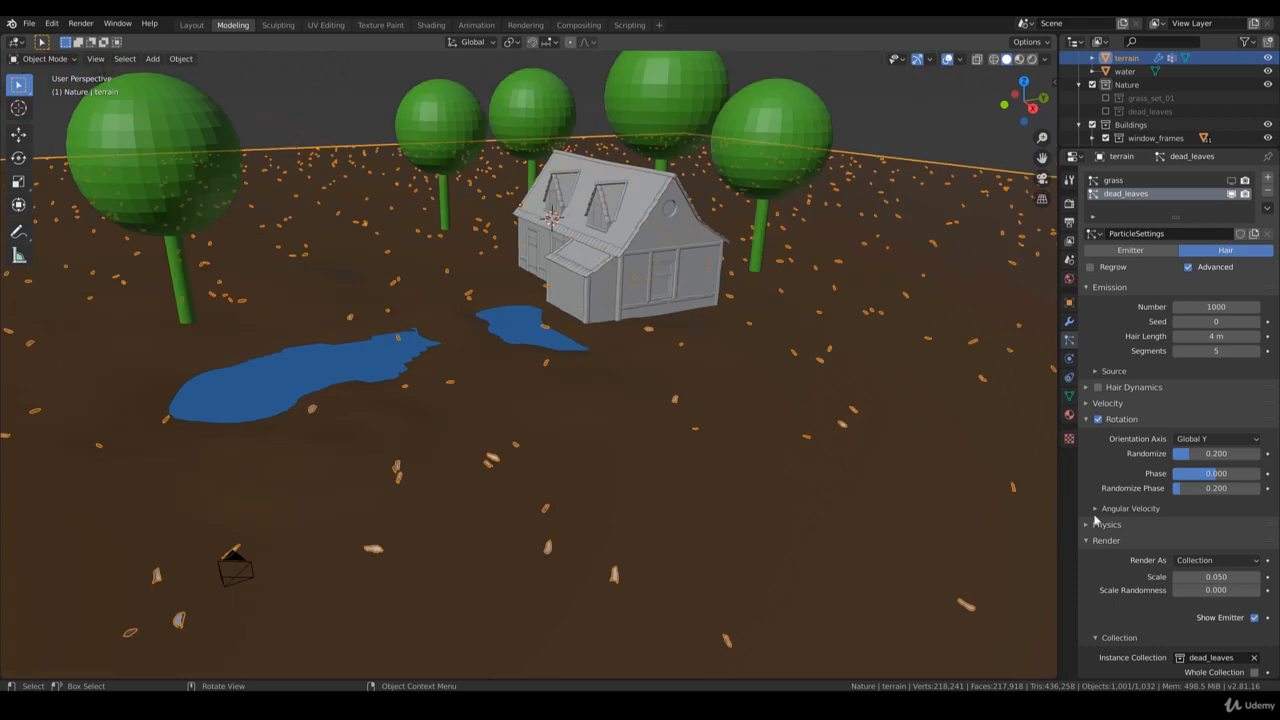
{"action": "scroll", "coordinate": [1168, 540], "scroll_direction": "down", "scroll_amount": 3}
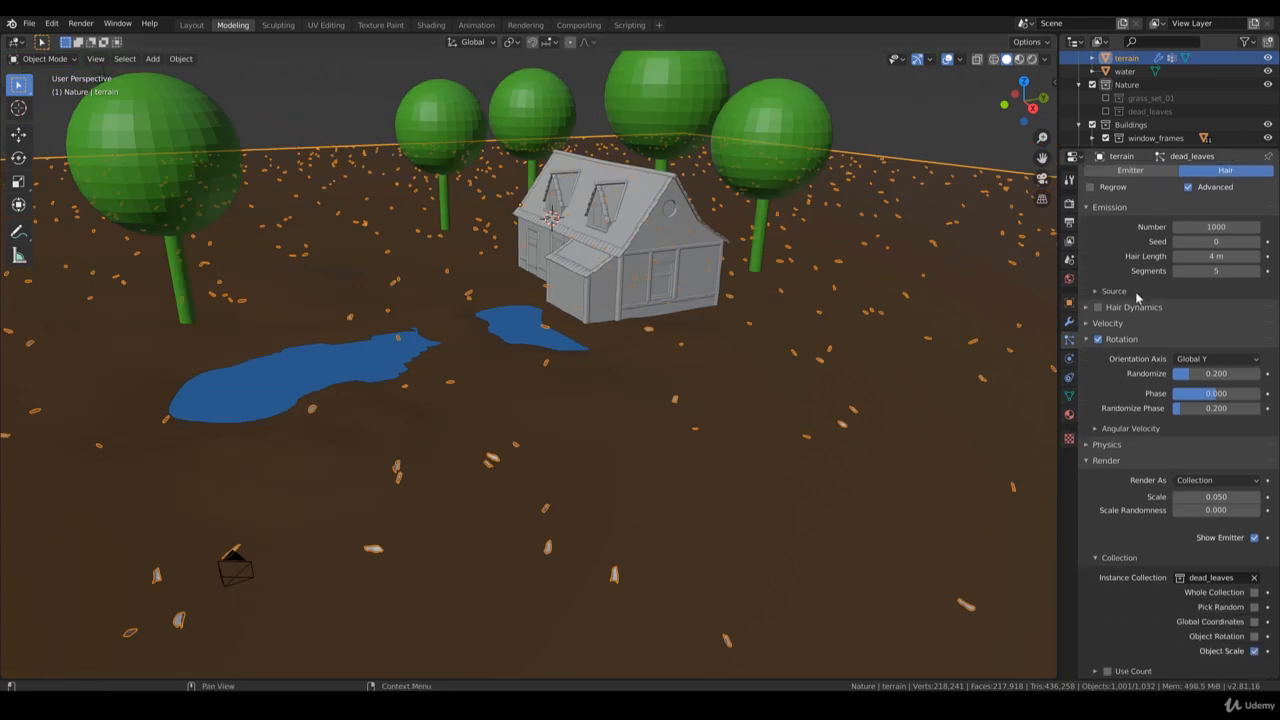
{"action": "scroll", "coordinate": [1137, 297], "scroll_direction": "up", "scroll_amount": 3}
{"action": "left_click", "coordinate": [1096, 372]}
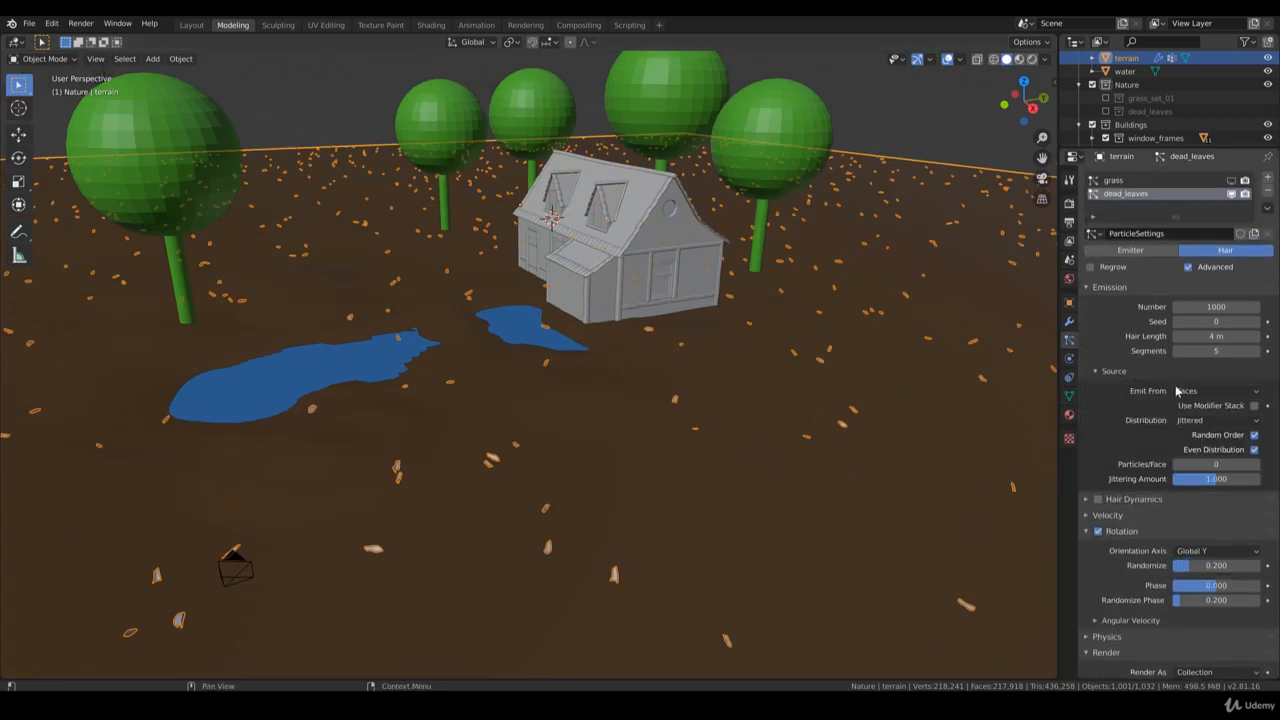
{"action": "left_click", "coordinate": [1199, 421]}
{"action": "left_click", "coordinate": [1199, 451]}
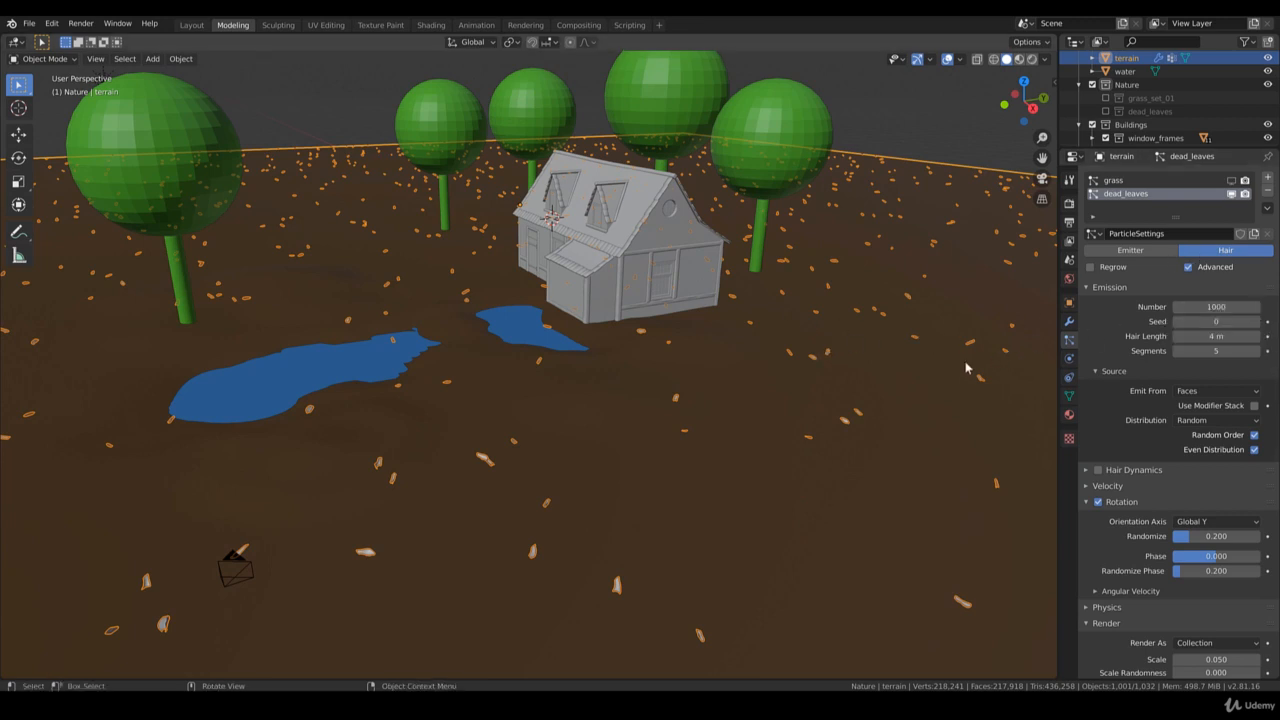
{"action": "left_click", "coordinate": [1194, 420]}
{"action": "left_click", "coordinate": [1196, 440]}
Try 7000 dead_leaves particles, and raise the emission number to 20000
{"action": "left_click", "coordinate": [1212, 307]}
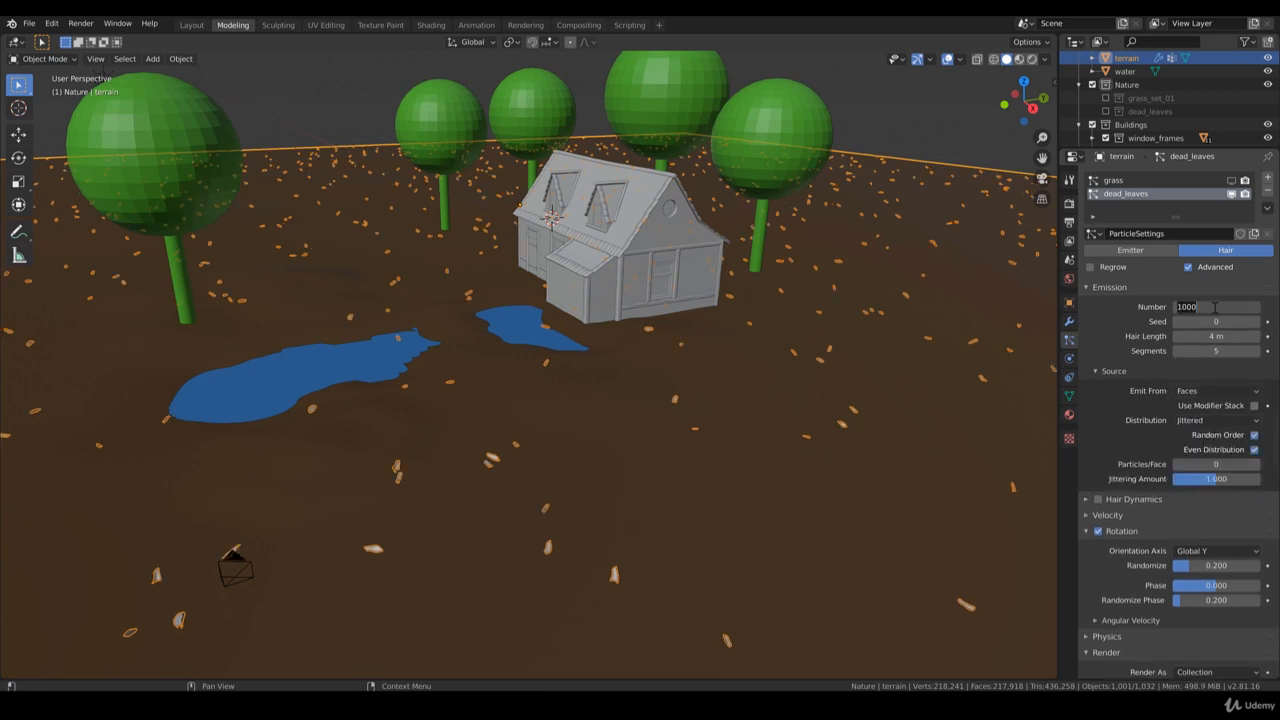
{"action": "type", "text": "7000"}
{"action": "key", "text": "Return"}
{"action": "left_click", "coordinate": [1214, 307]}
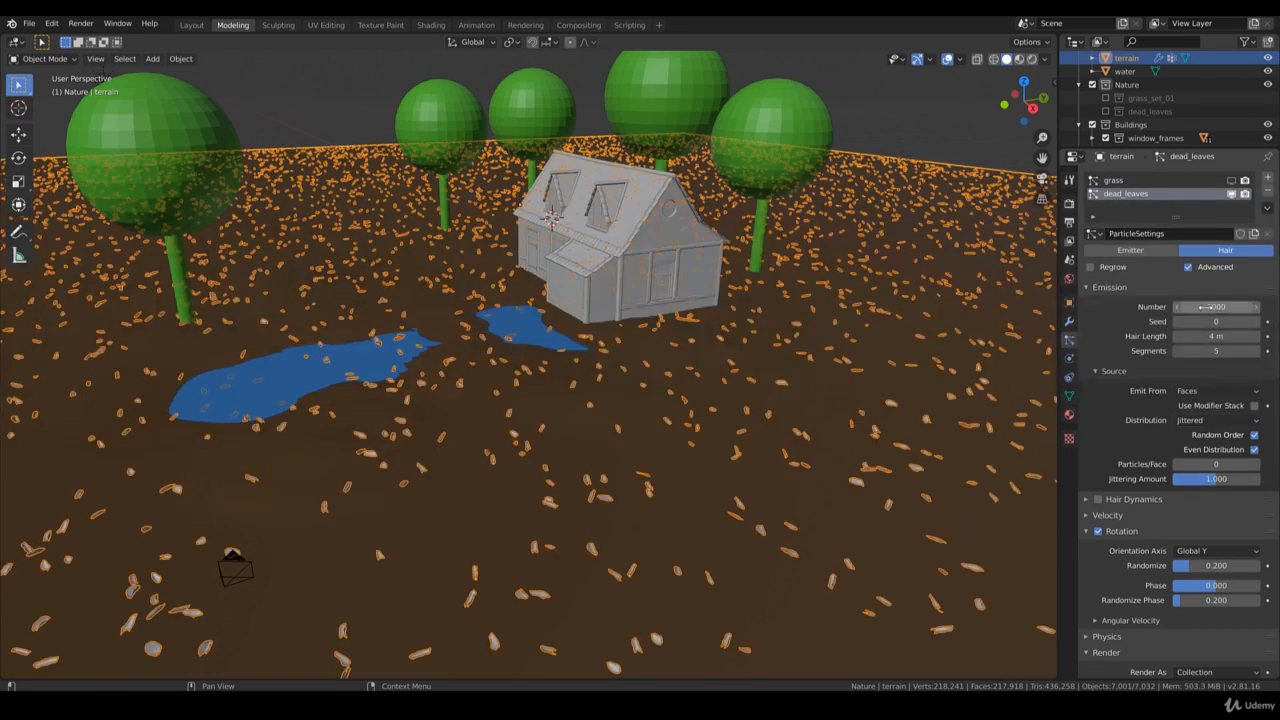
{"action": "type", "text": "200"}
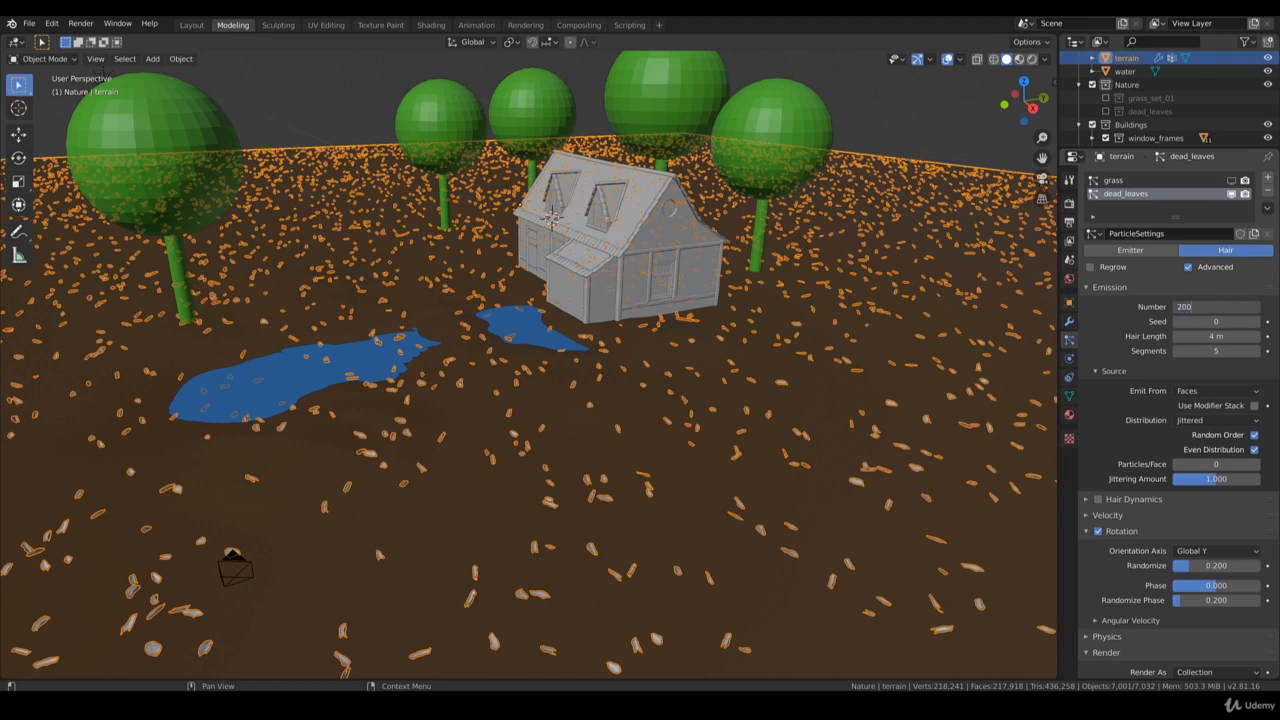
{"action": "type", "text": "00"}
{"action": "key", "text": "Return"}
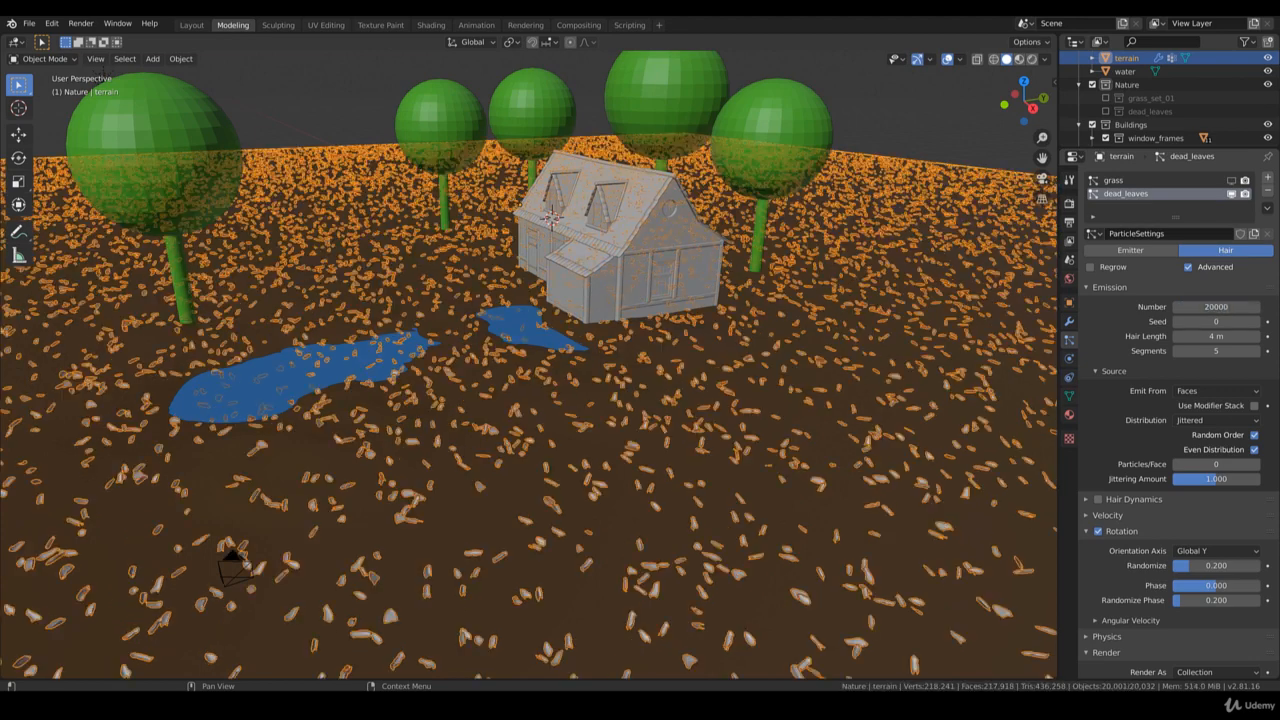
Compare Random with Jittered distribution at 20000 particles, leaving the emission source on Jittered
{"action": "scroll", "coordinate": [810, 320], "scroll_direction": "down", "scroll_amount": 4}
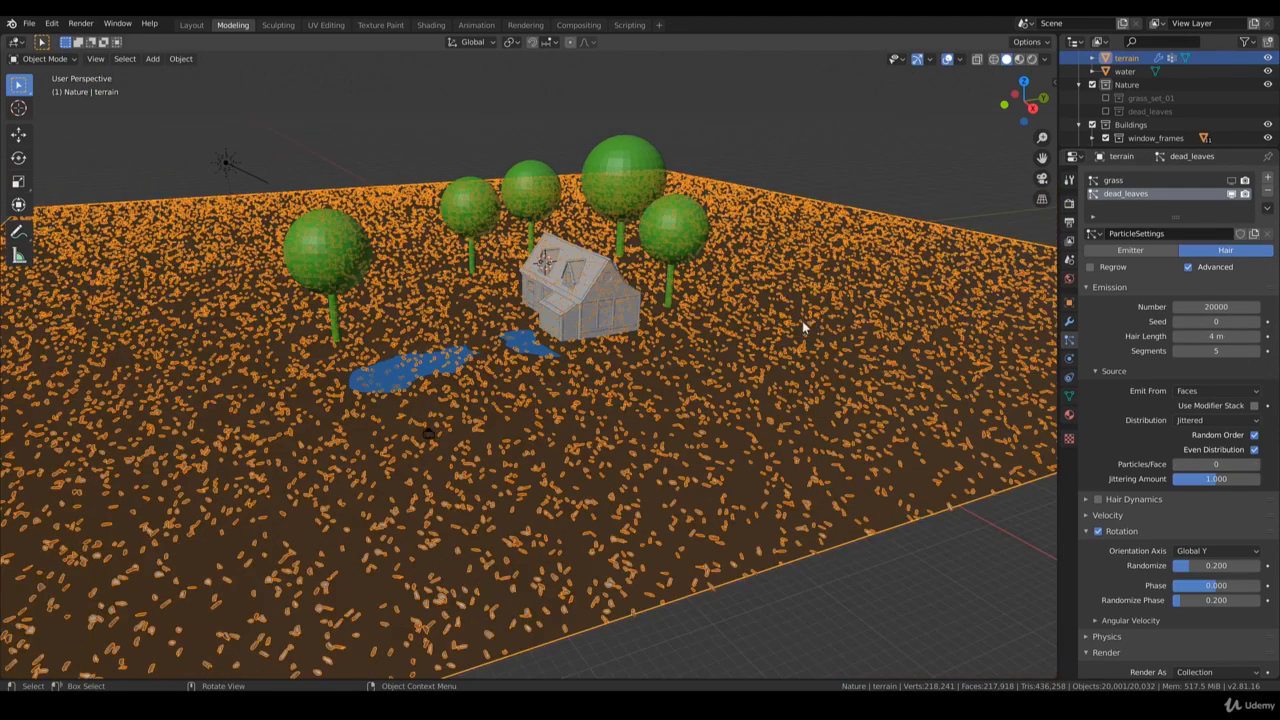
{"action": "scroll", "coordinate": [802, 321], "scroll_direction": "up", "scroll_amount": 6}
{"action": "left_click", "coordinate": [1216, 420]}
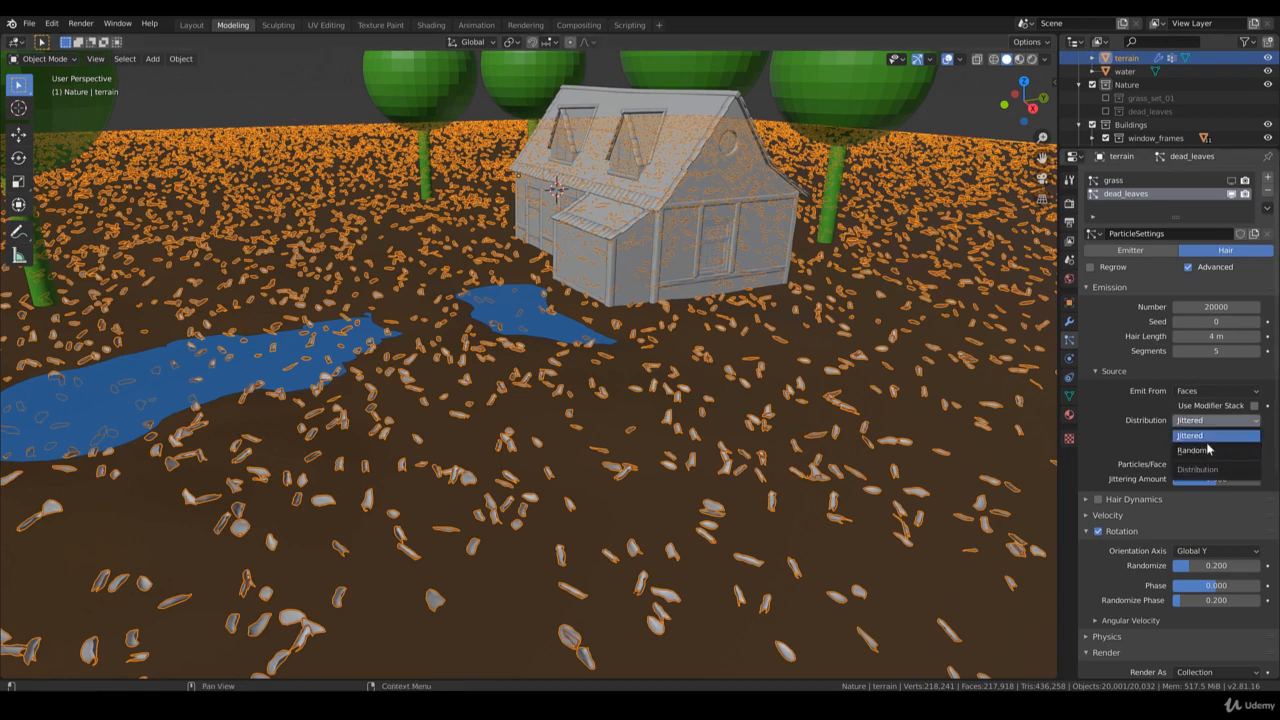
{"action": "left_click", "coordinate": [1210, 448]}
{"action": "left_click", "coordinate": [1198, 414]}
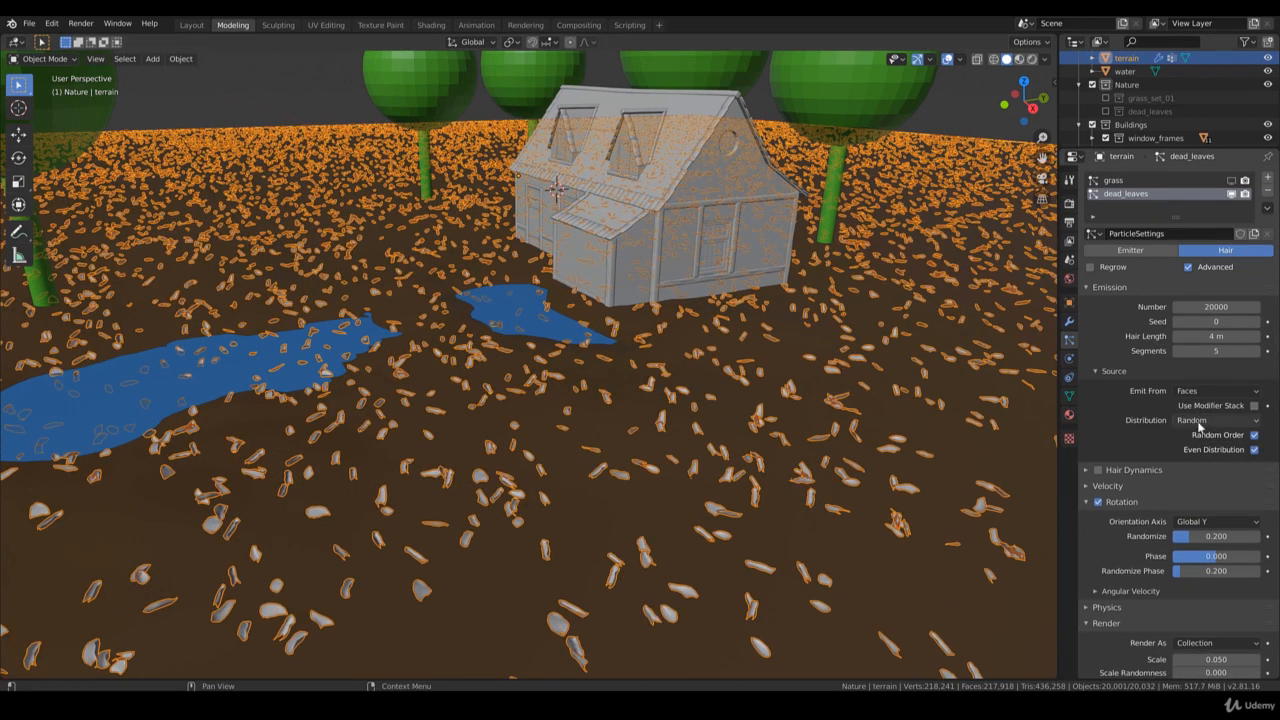
{"action": "left_click", "coordinate": [1197, 437]}
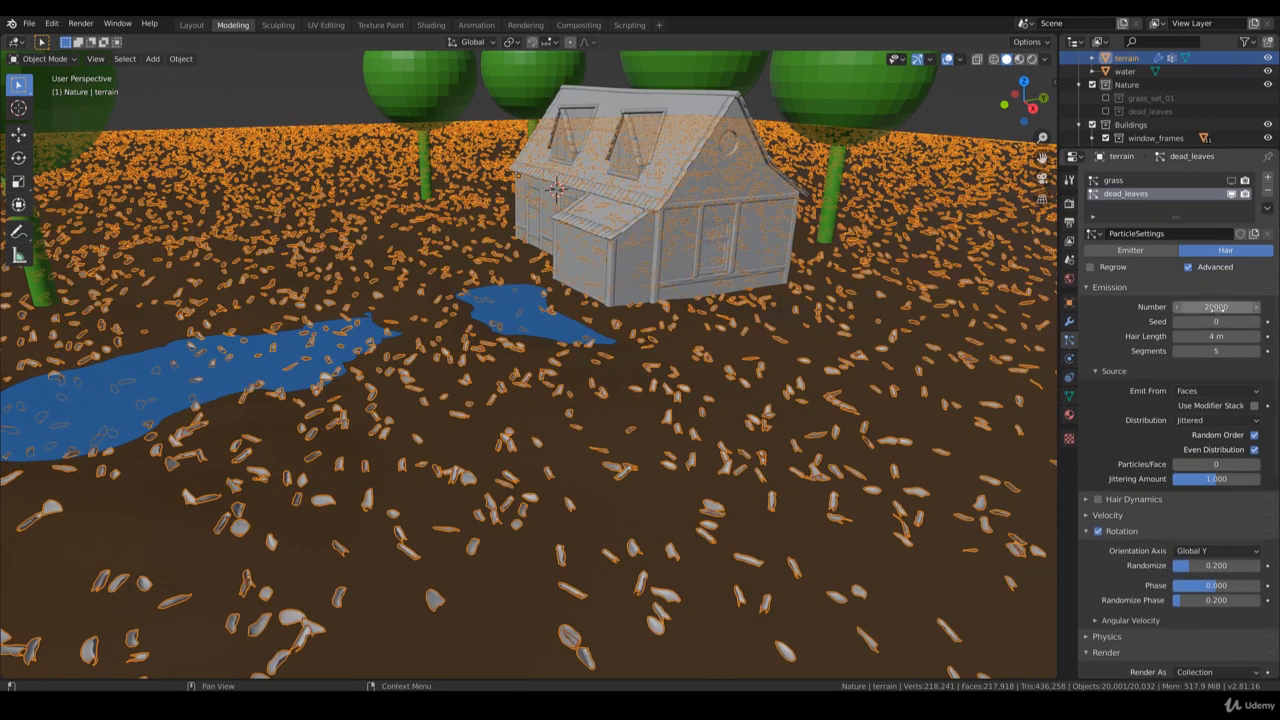
Set the emission number of the dead_leaves particles to 70000
{"action": "left_click", "coordinate": [1216, 307]}
{"action": "type", "text": "7"}
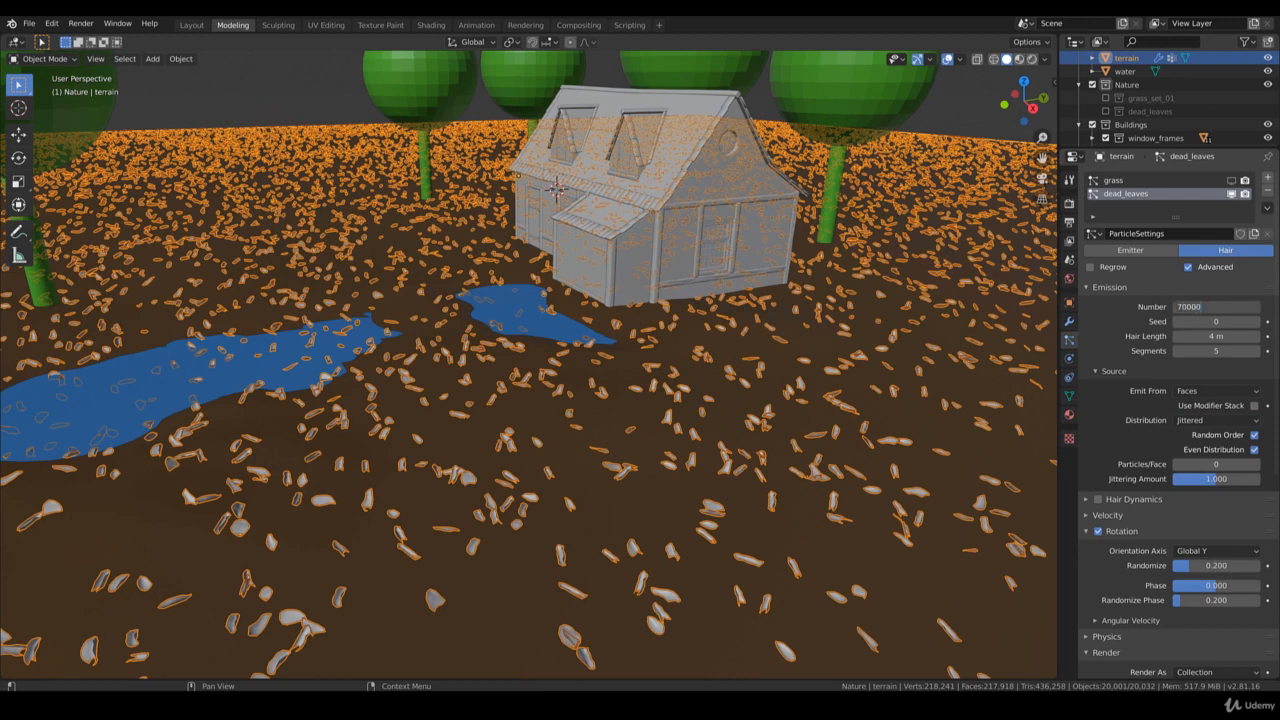
{"action": "key", "text": "Return"}
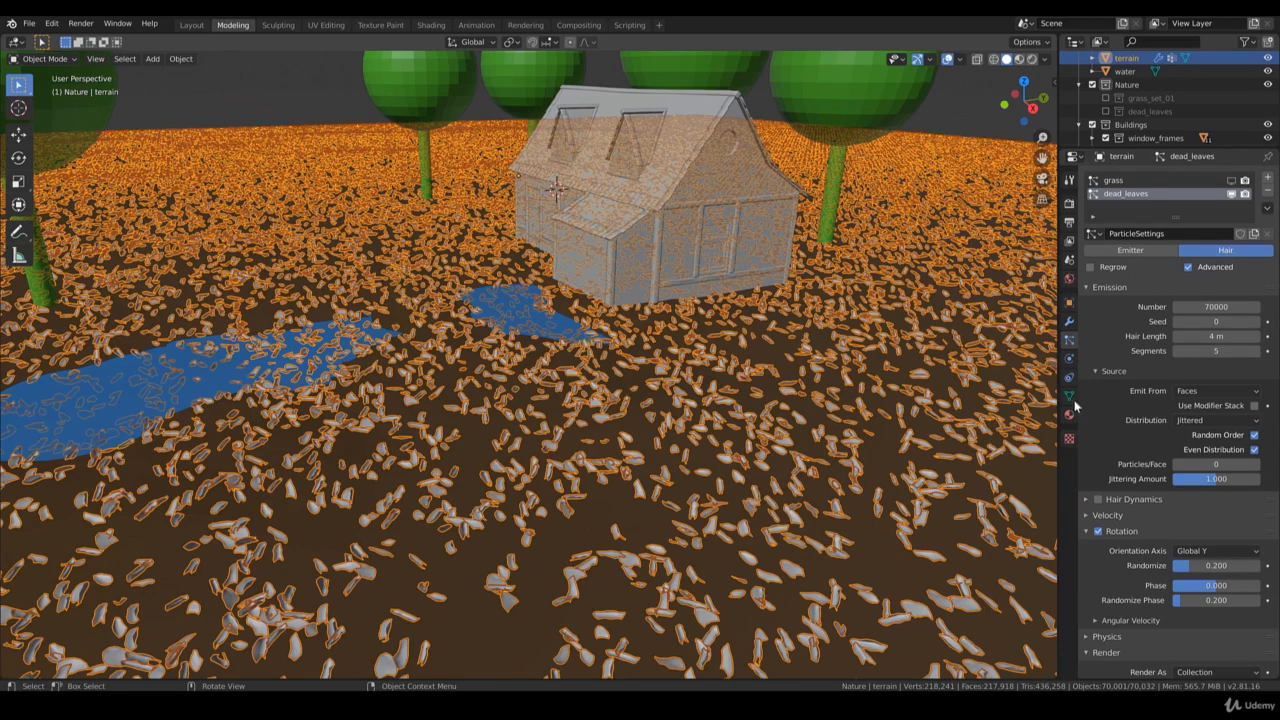
Set the dead_leaves distribution to Random and the emission number to 20000
{"action": "left_click", "coordinate": [1200, 420]}
{"action": "left_click", "coordinate": [1191, 452]}
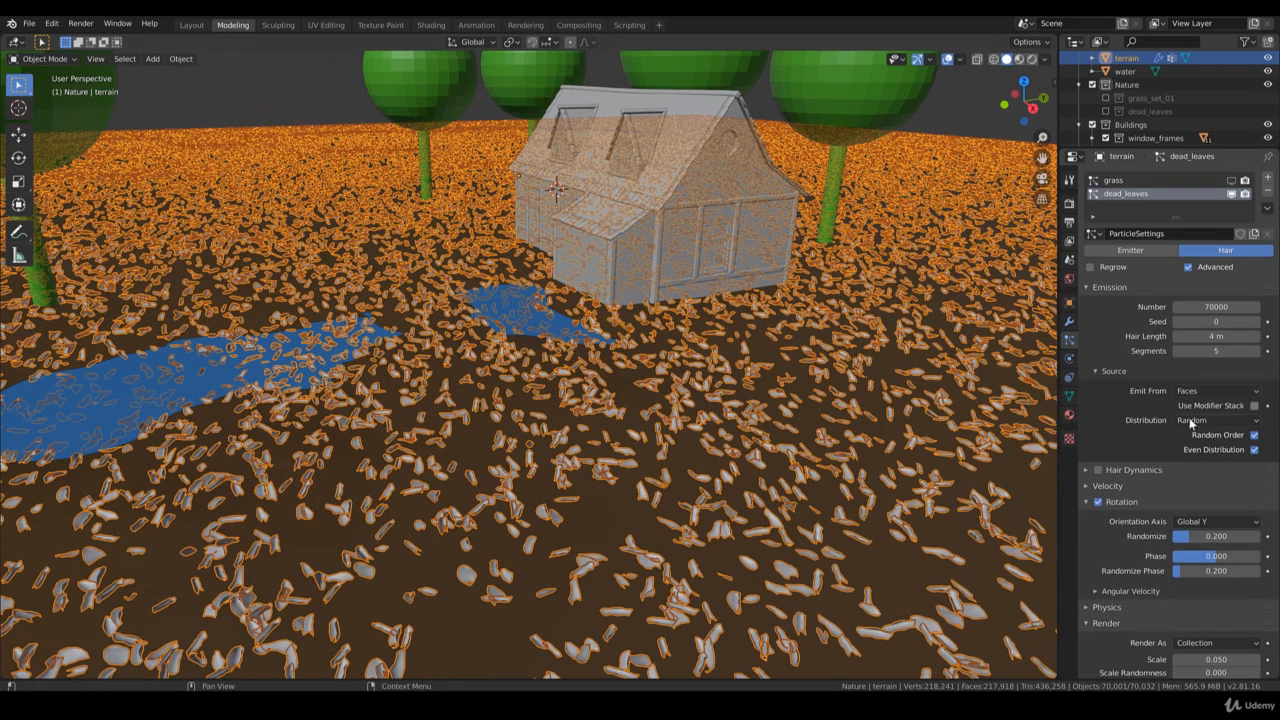
{"action": "left_click", "coordinate": [1208, 306]}
{"action": "type", "text": "20000"}
{"action": "key", "text": "Return"}
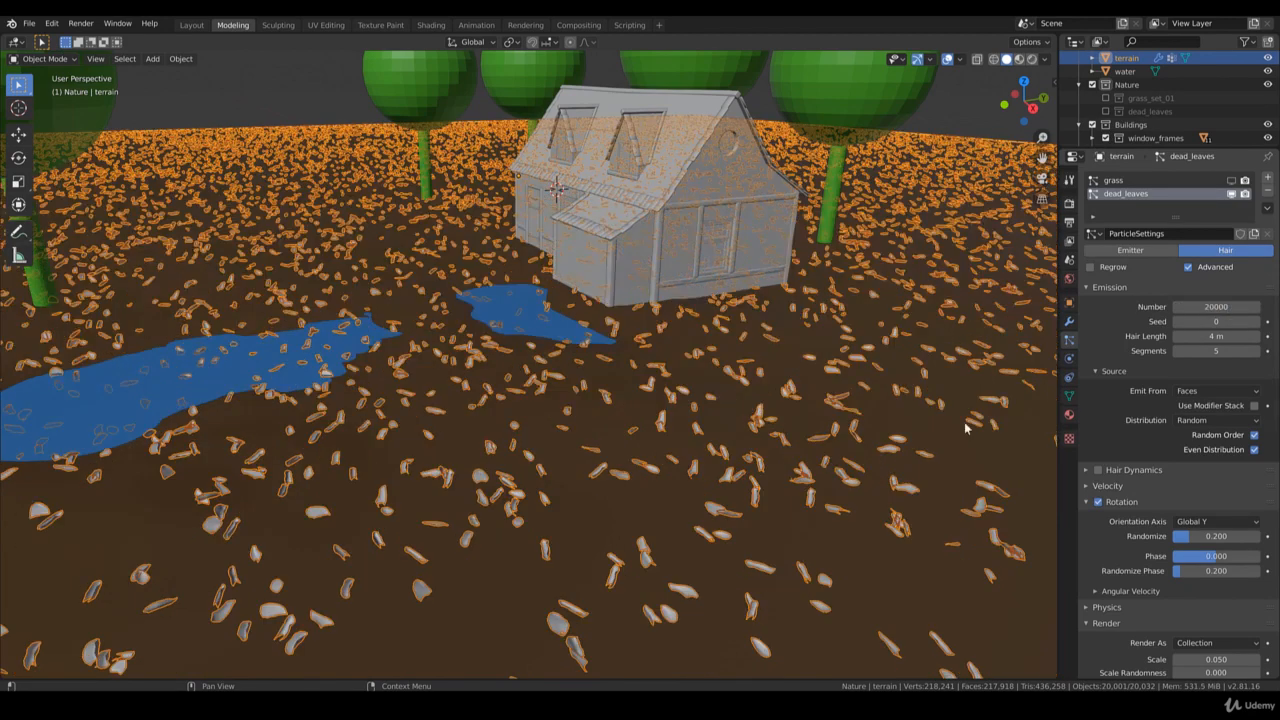
Set the viewport display amount of the dead_leaves particles to 10% and look through the camera
{"action": "scroll", "coordinate": [1139, 558], "scroll_direction": "down", "scroll_amount": 2}
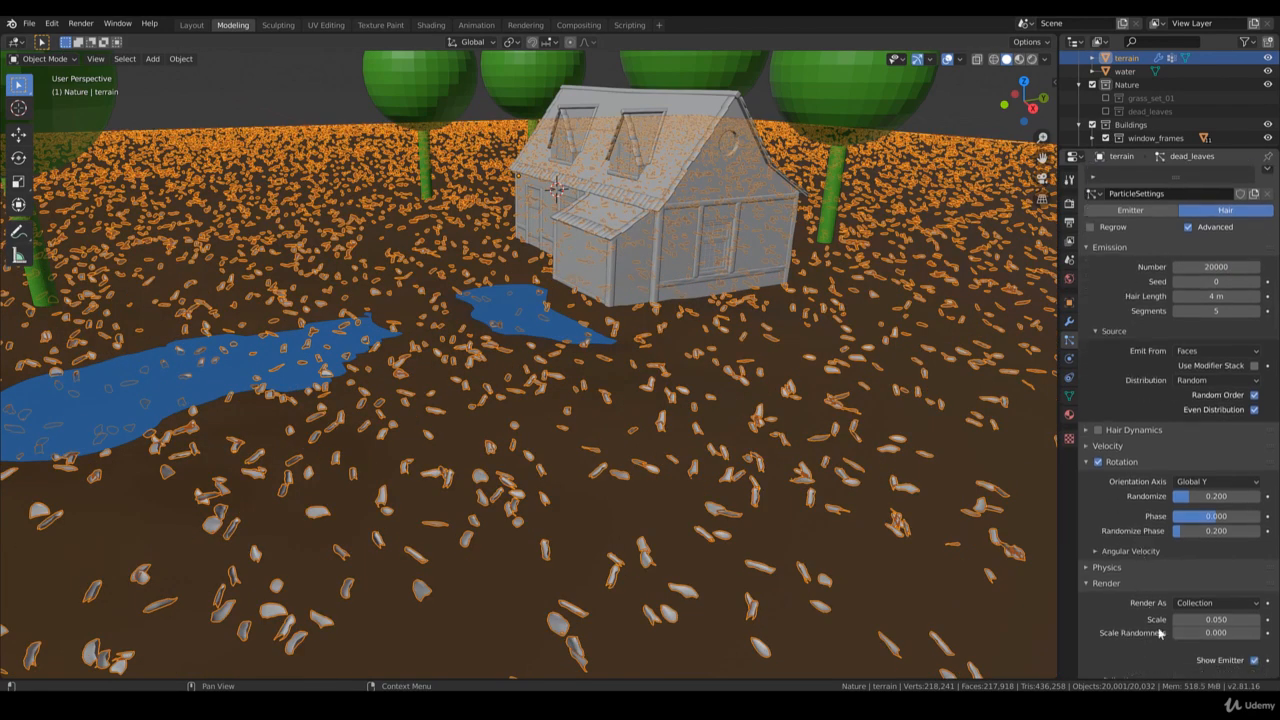
{"action": "scroll", "coordinate": [1130, 488], "scroll_direction": "down", "scroll_amount": 2}
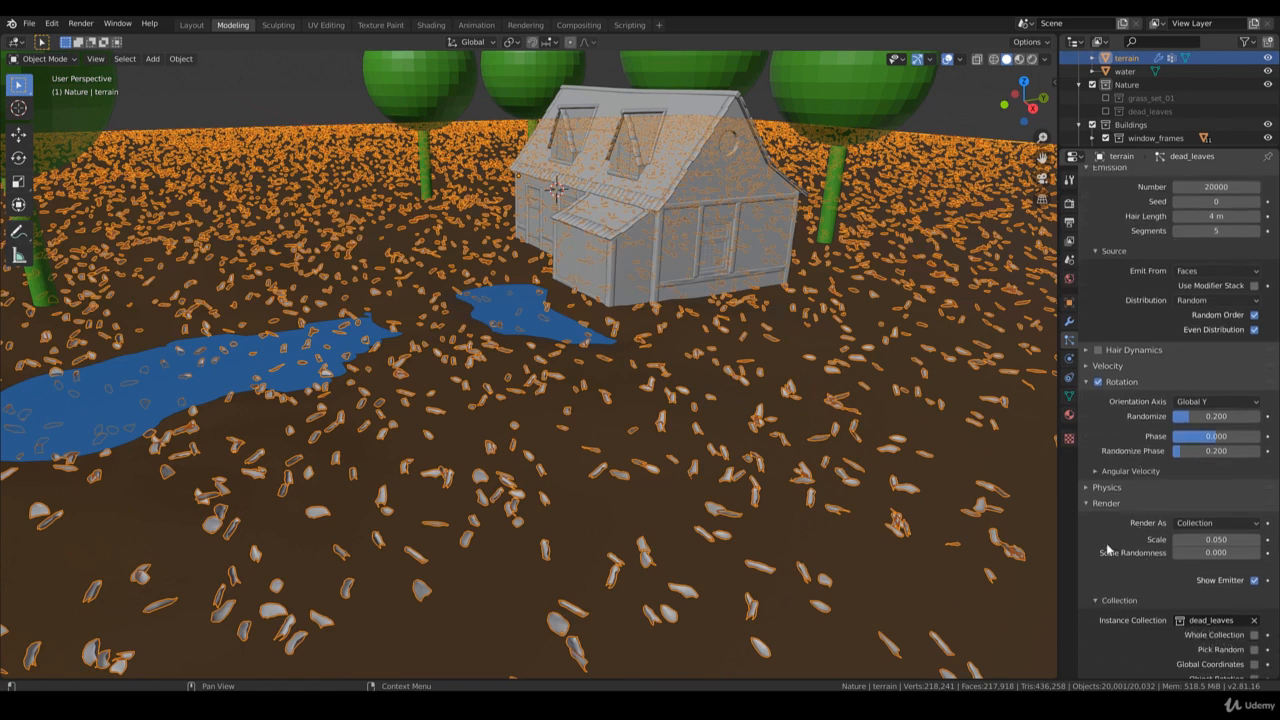
{"action": "scroll", "coordinate": [1155, 450], "scroll_direction": "down", "scroll_amount": 4}
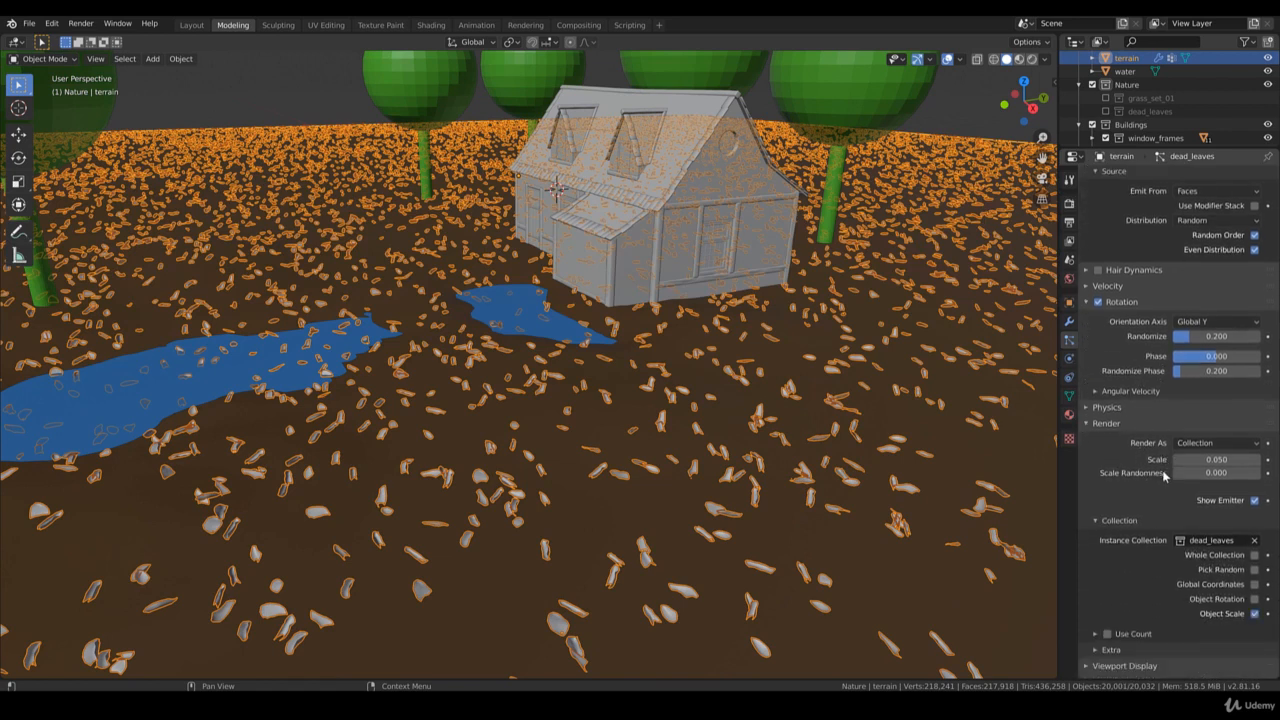
{"action": "scroll", "coordinate": [1175, 565], "scroll_direction": "down", "scroll_amount": 1}
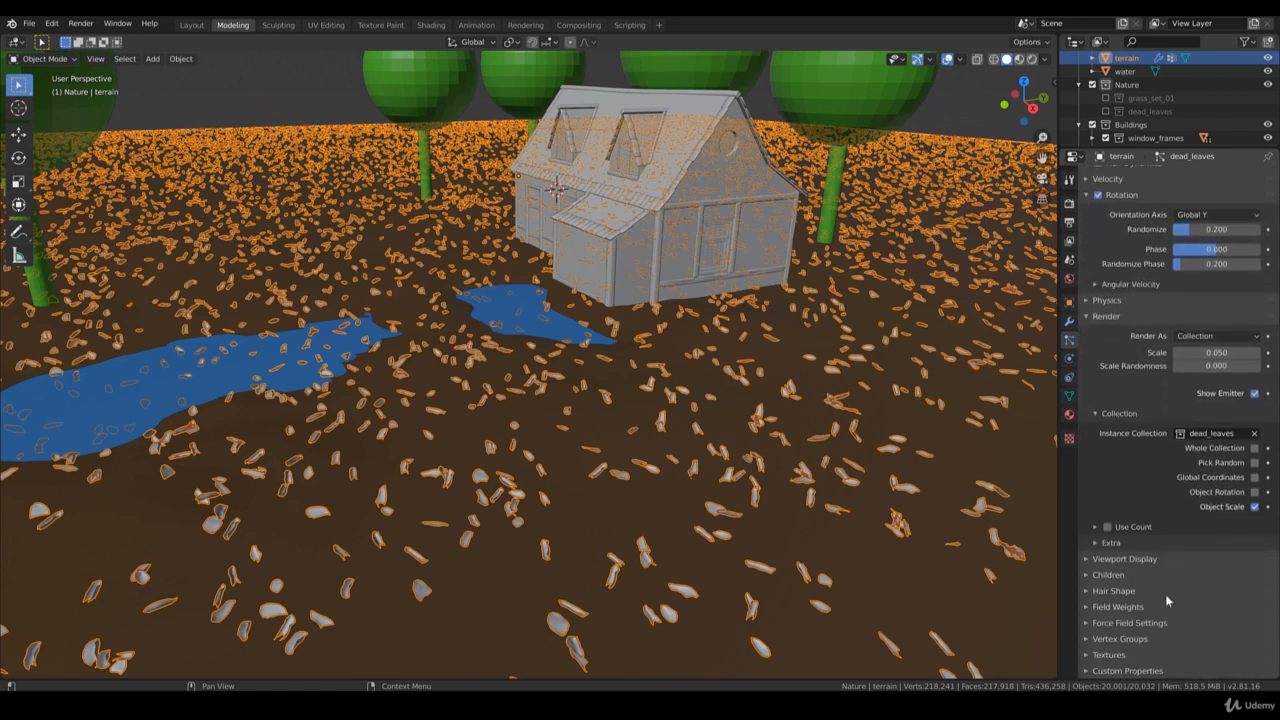
{"action": "left_click", "coordinate": [1090, 562]}
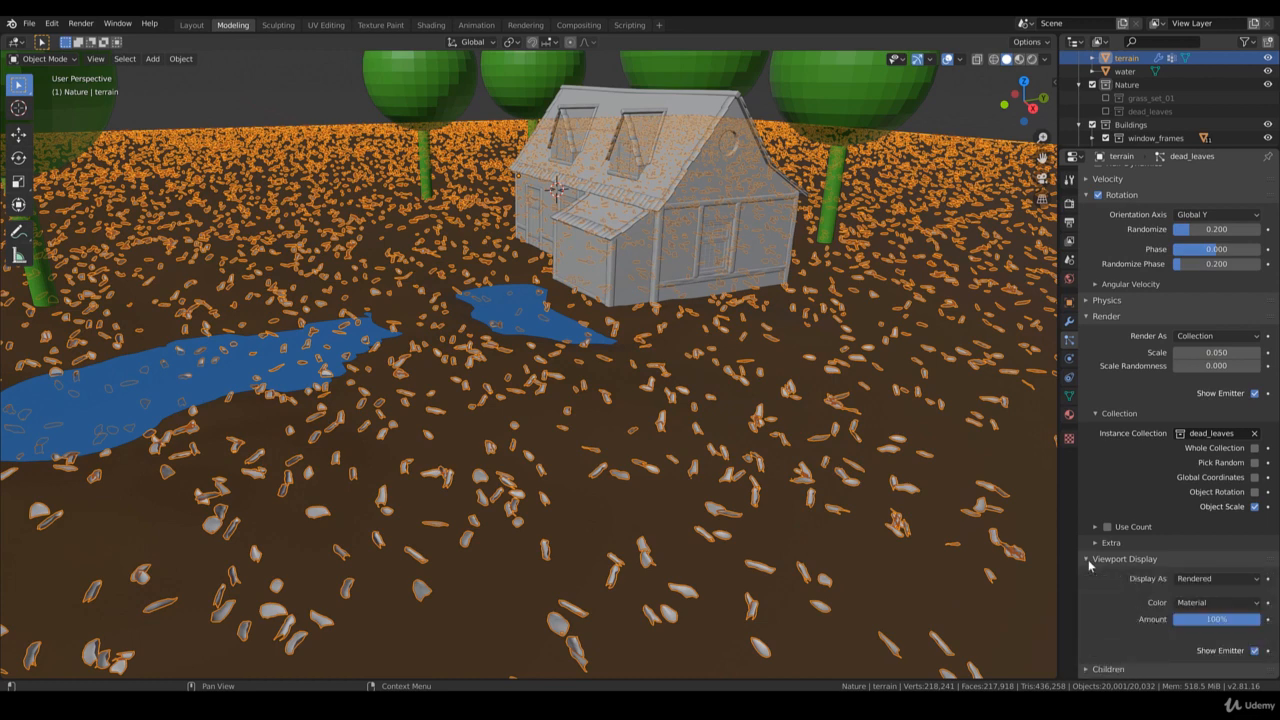
{"action": "double_click", "coordinate": [1205, 619]}
{"action": "type", "text": "1"}
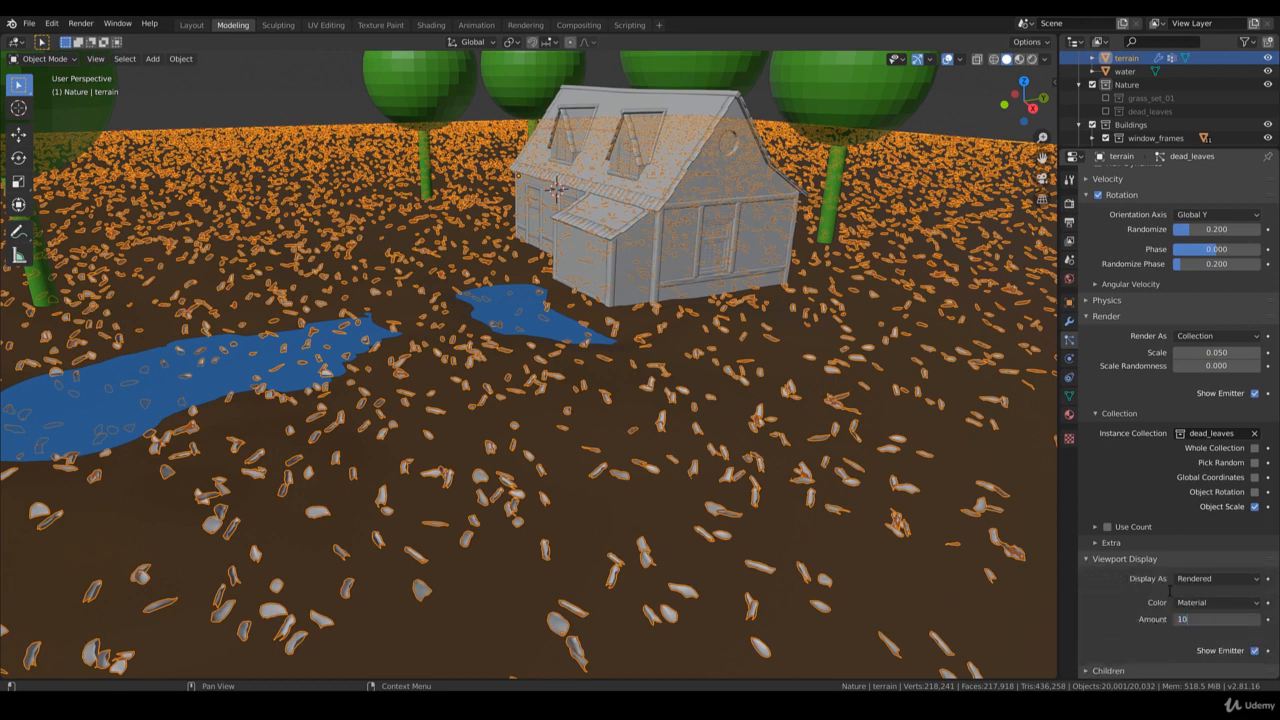
{"action": "type", "text": "0"}
{"action": "key", "text": "Return"}
{"action": "scroll", "coordinate": [786, 429], "scroll_direction": "down", "scroll_amount": 4}
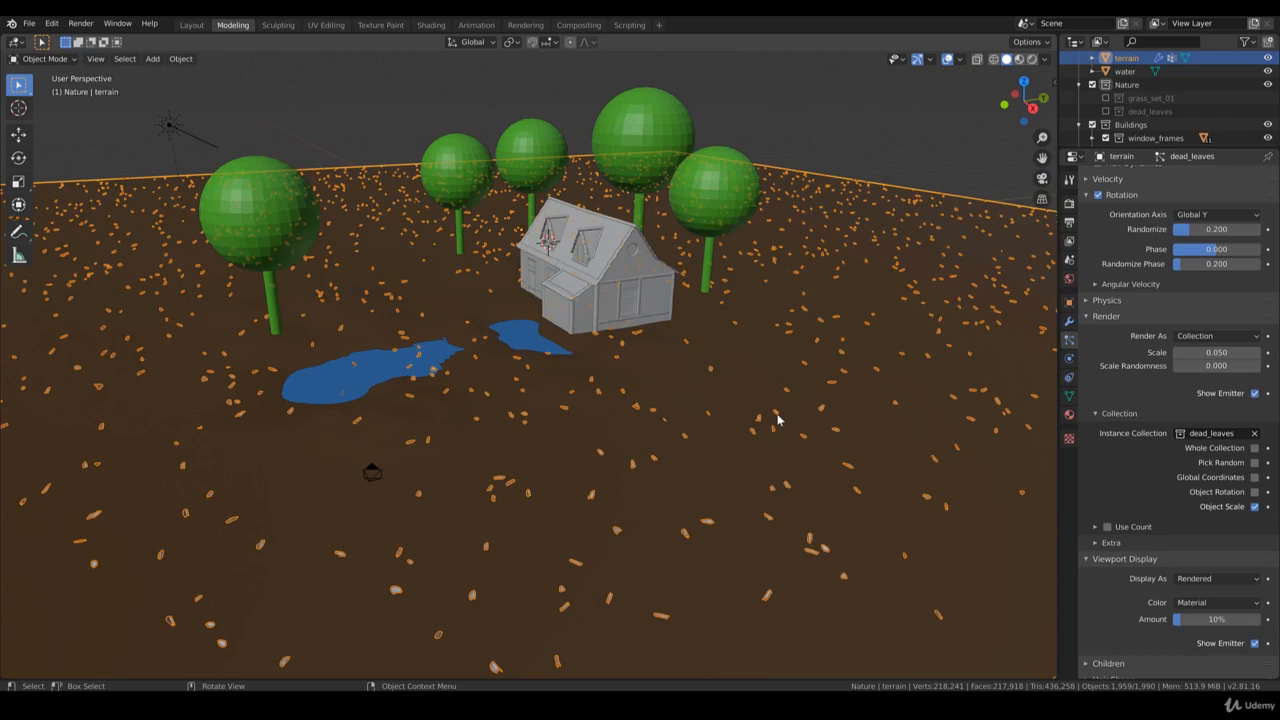
{"action": "key", "text": "KP_0"}
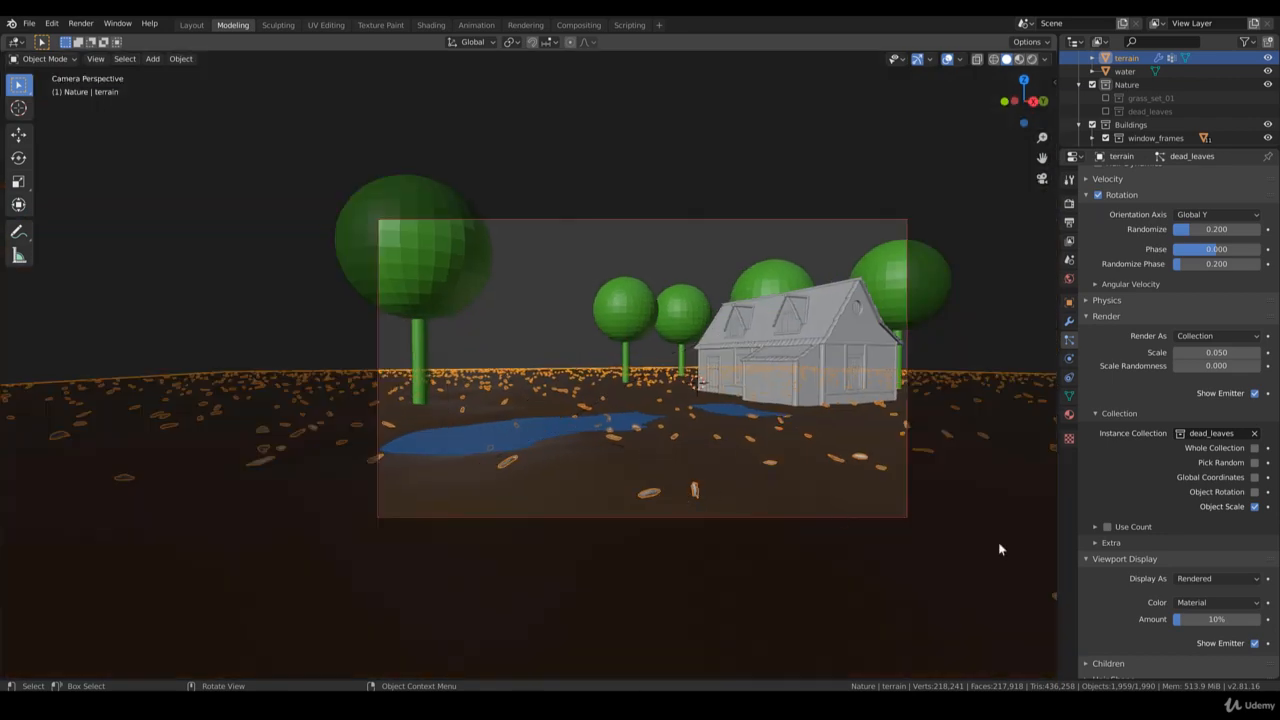
Assign the nature vertex group to the density of the dead_leaves particles and check the spread from above and through the camera
{"action": "scroll", "coordinate": [1166, 592], "scroll_direction": "down", "scroll_amount": 4}
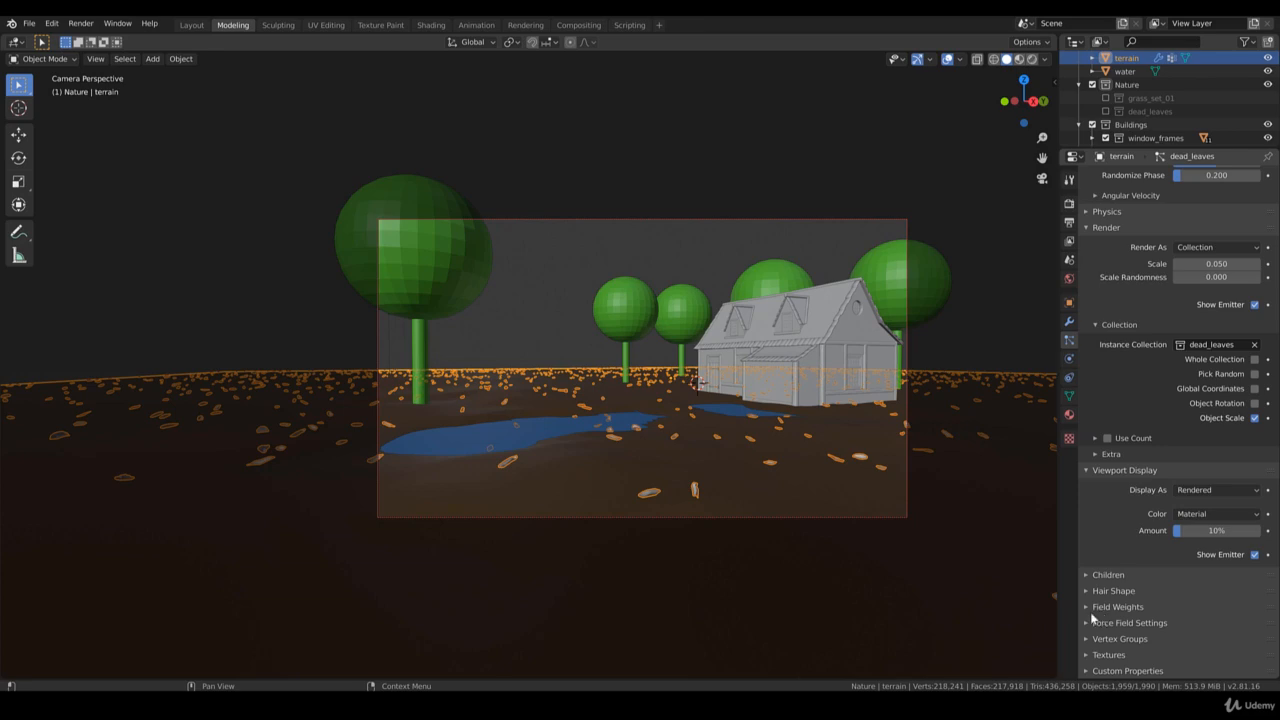
{"action": "left_click", "coordinate": [1100, 639]}
{"action": "left_click", "coordinate": [1190, 657]}
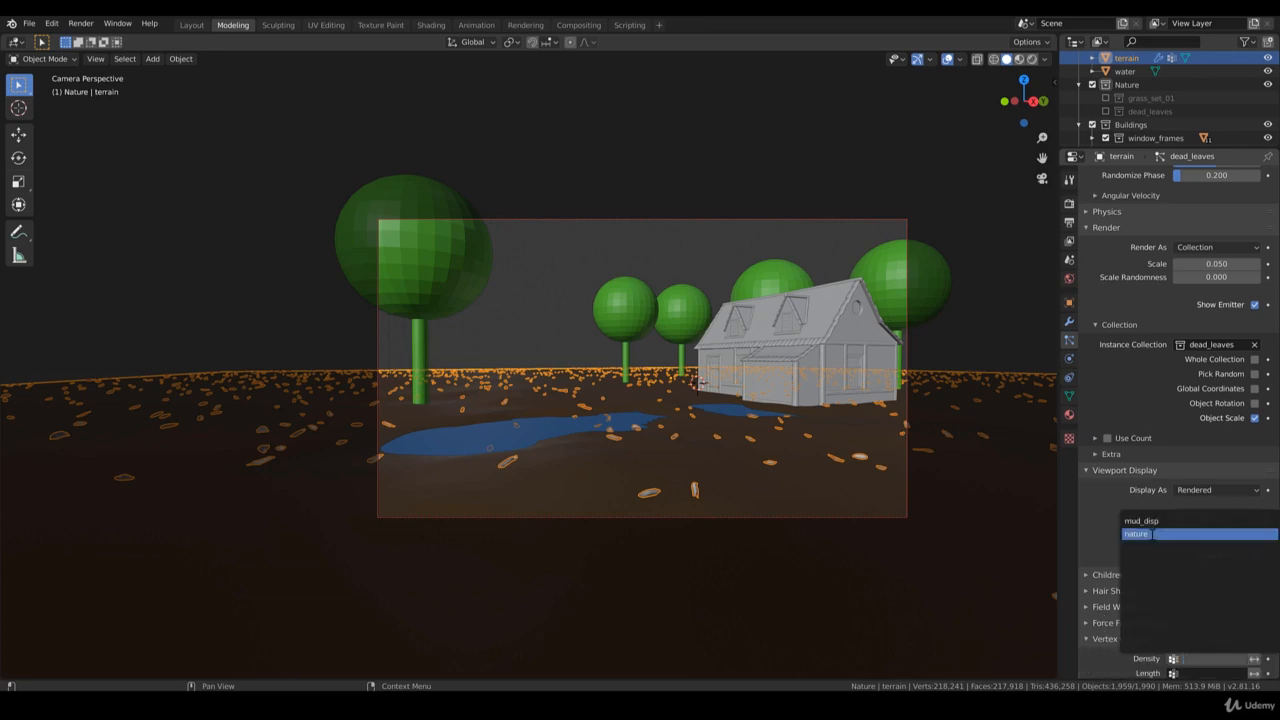
{"action": "left_click", "coordinate": [1136, 533]}
{"action": "middle_click_drag", "start_coordinate": [600, 330], "coordinate": [596, 433]}
{"action": "scroll", "coordinate": [596, 433], "scroll_direction": "down", "scroll_amount": 6}
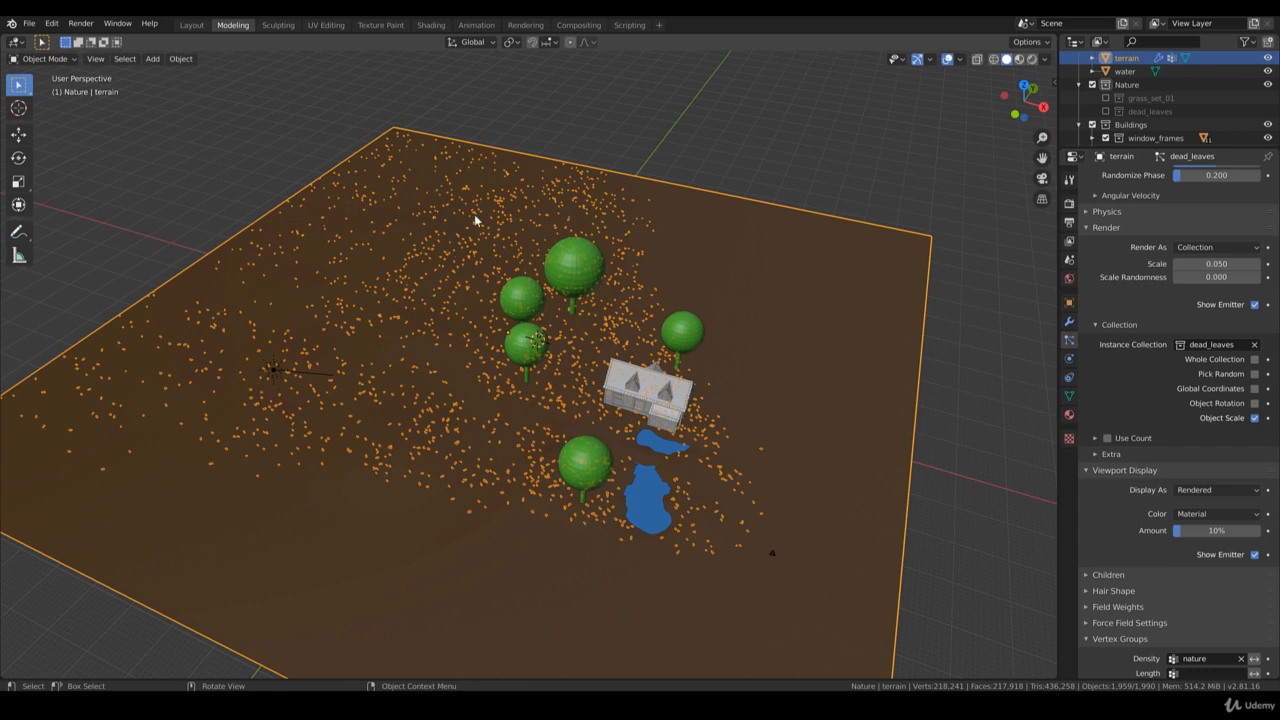
{"action": "key", "text": "KP_0"}
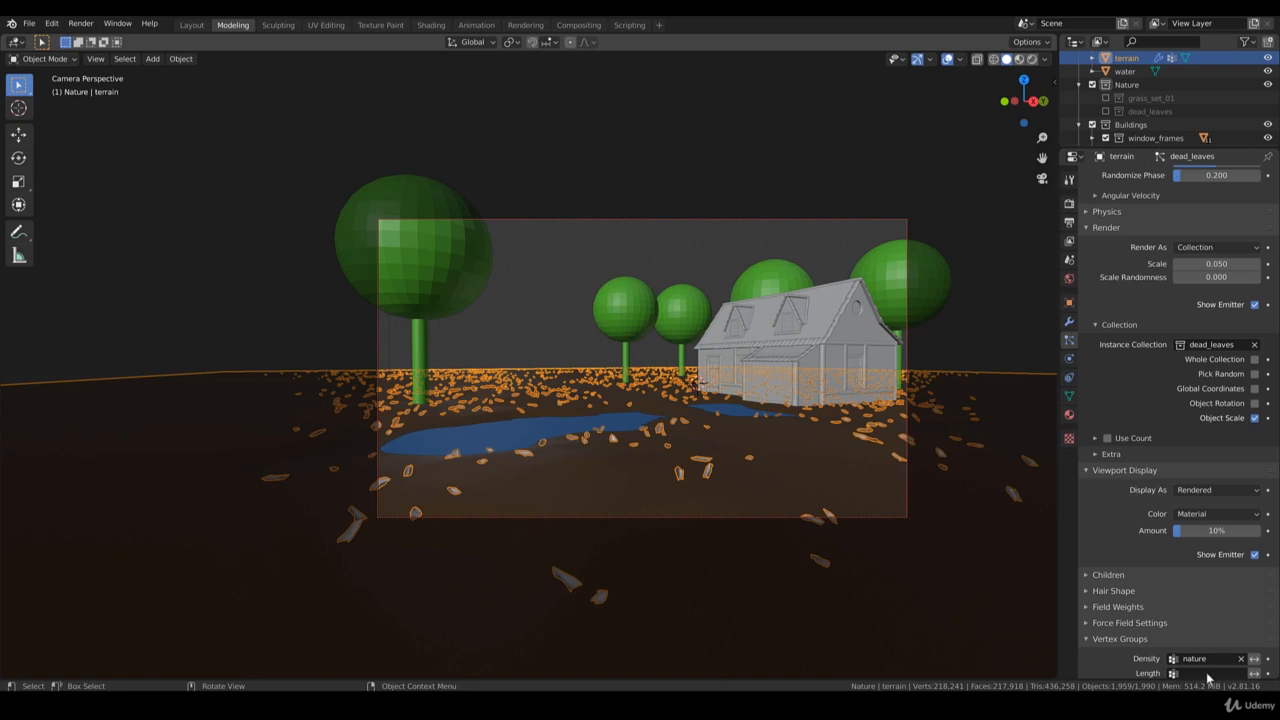
Add a new texture to the dead_leaves particle system and name it leave_var
{"action": "scroll", "coordinate": [1223, 620], "scroll_direction": "down", "scroll_amount": 4}
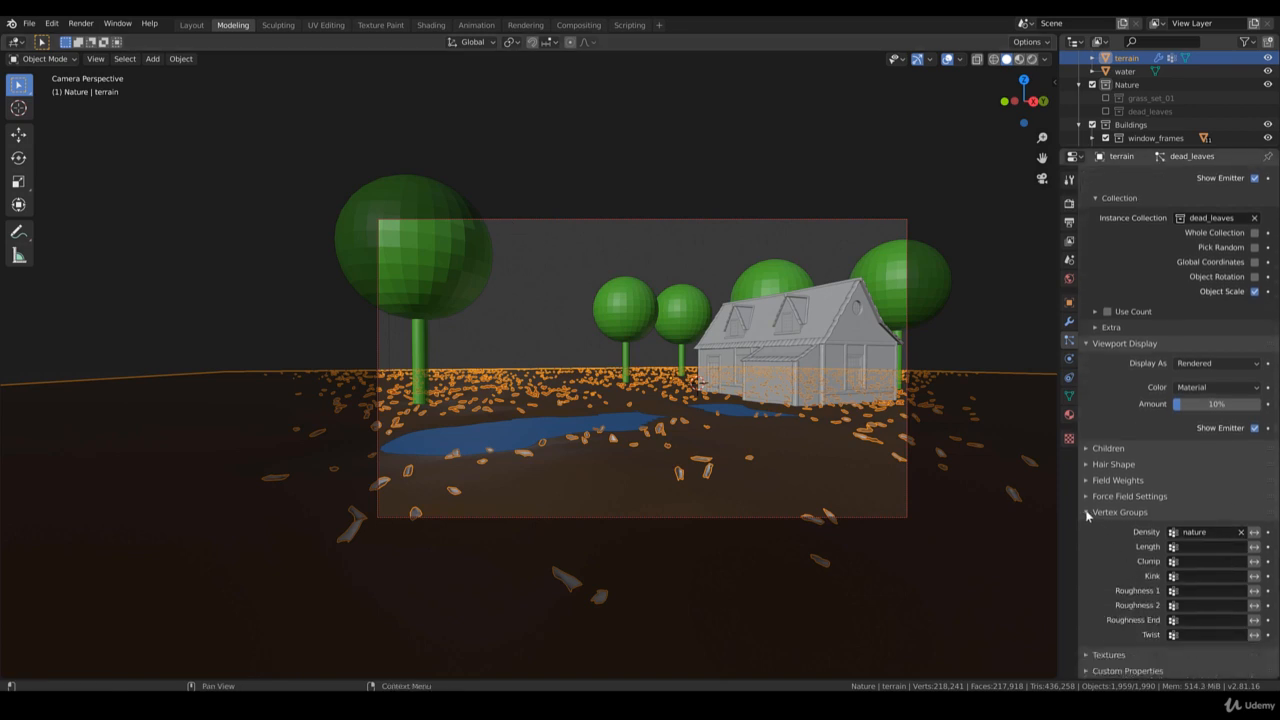
{"action": "left_click", "coordinate": [1088, 512]}
{"action": "left_click", "coordinate": [1088, 655]}
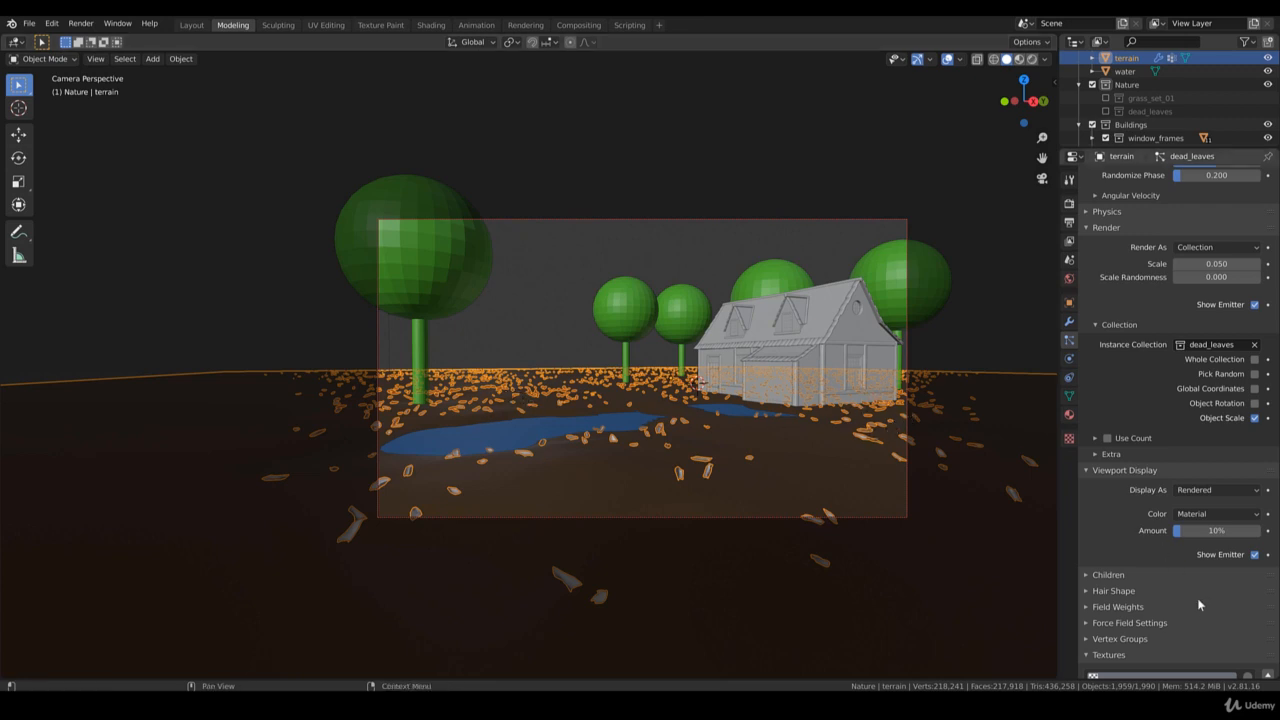
{"action": "scroll", "coordinate": [1120, 622], "scroll_direction": "down", "scroll_amount": 1}
{"action": "scroll", "coordinate": [1120, 621], "scroll_direction": "down", "scroll_amount": 2}
{"action": "left_click", "coordinate": [1216, 650]}
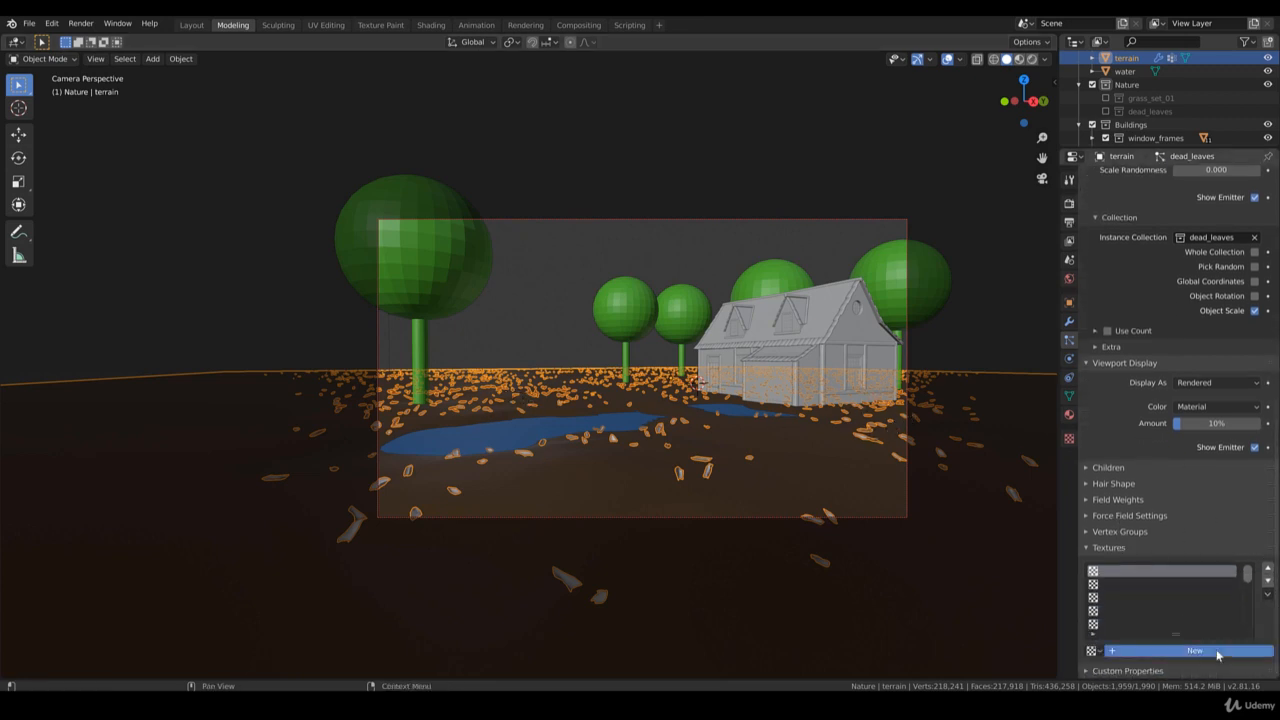
{"action": "left_click", "coordinate": [1215, 649]}
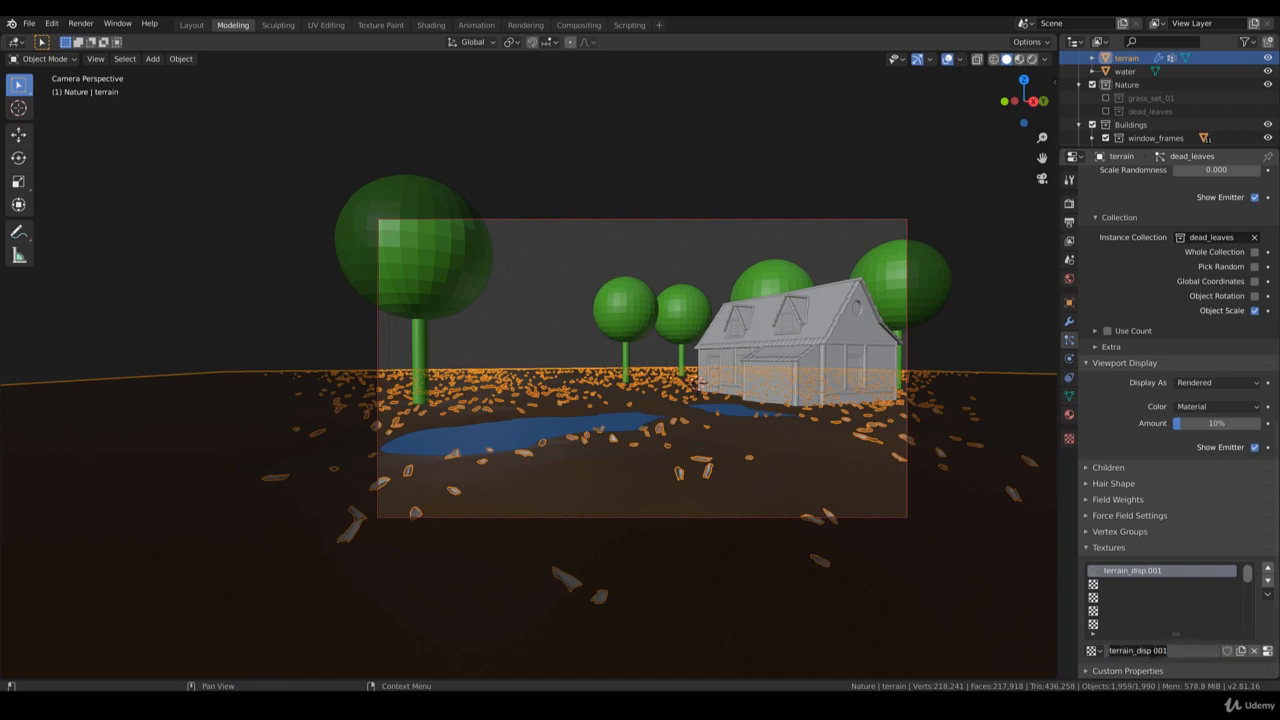
{"action": "key", "text": "ctrl+a"}
{"action": "key", "text": "BackSpace"}
{"action": "type", "text": "leave_"}
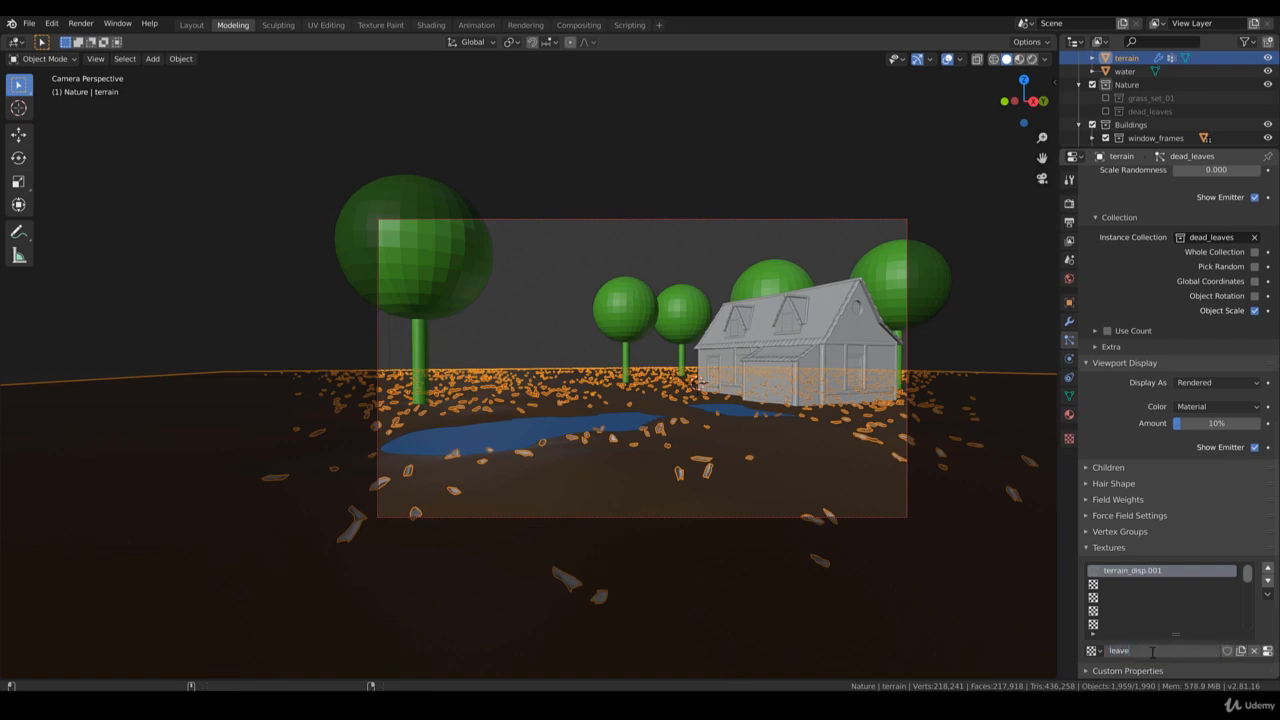
{"action": "type", "text": "var"}
{"action": "key", "text": "Return"}
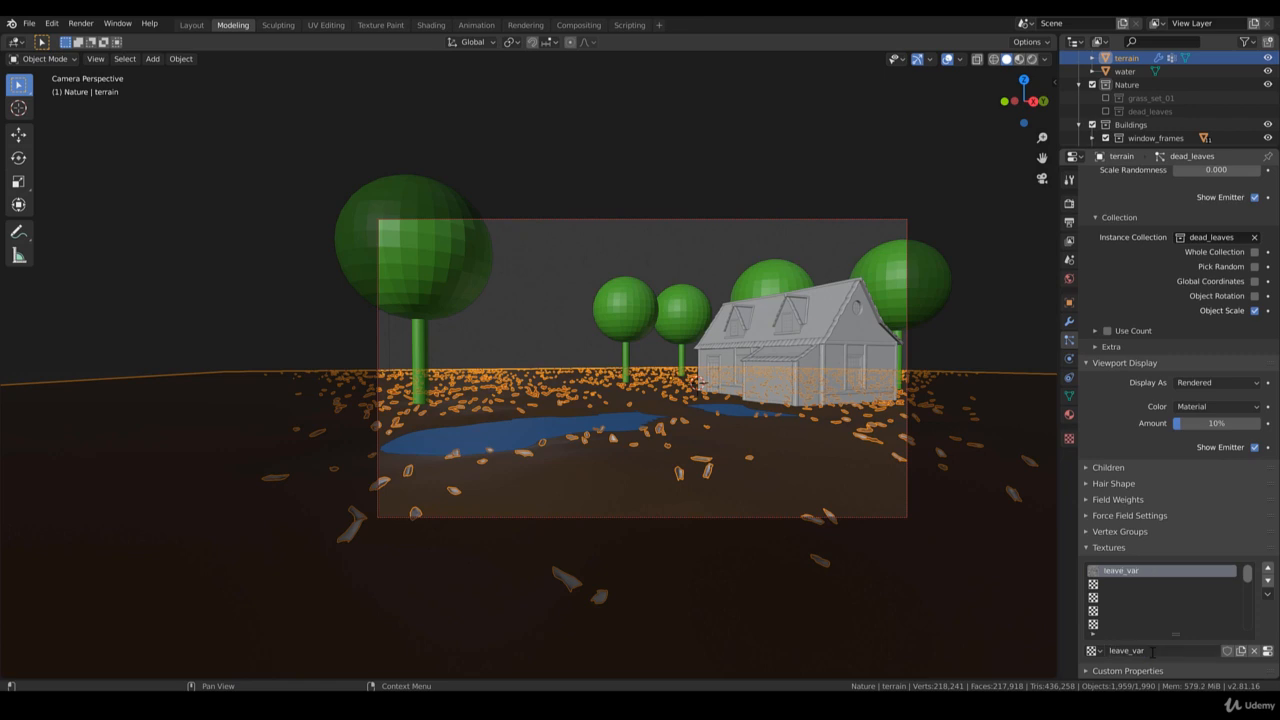
Change the leave_var texture of the dead_leaves particles to Voronoi and set its size to 0.50
{"action": "left_click", "coordinate": [1069, 438]}
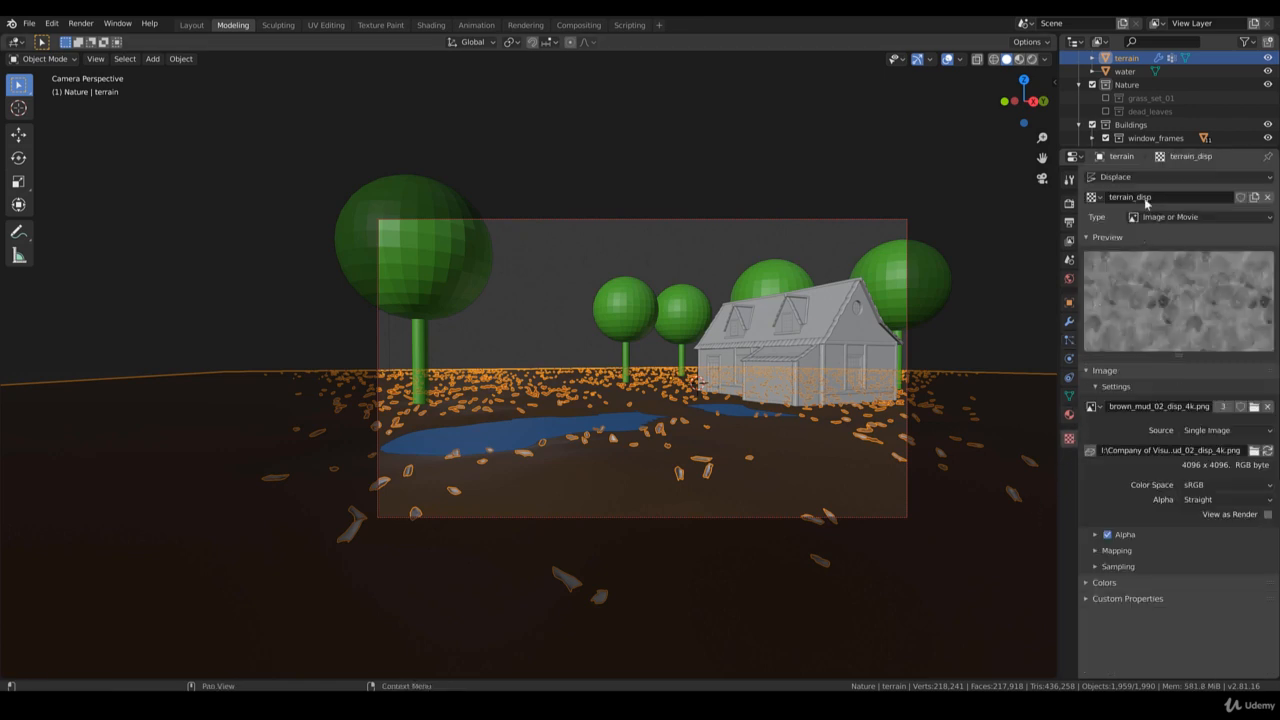
{"action": "left_click", "coordinate": [1132, 178]}
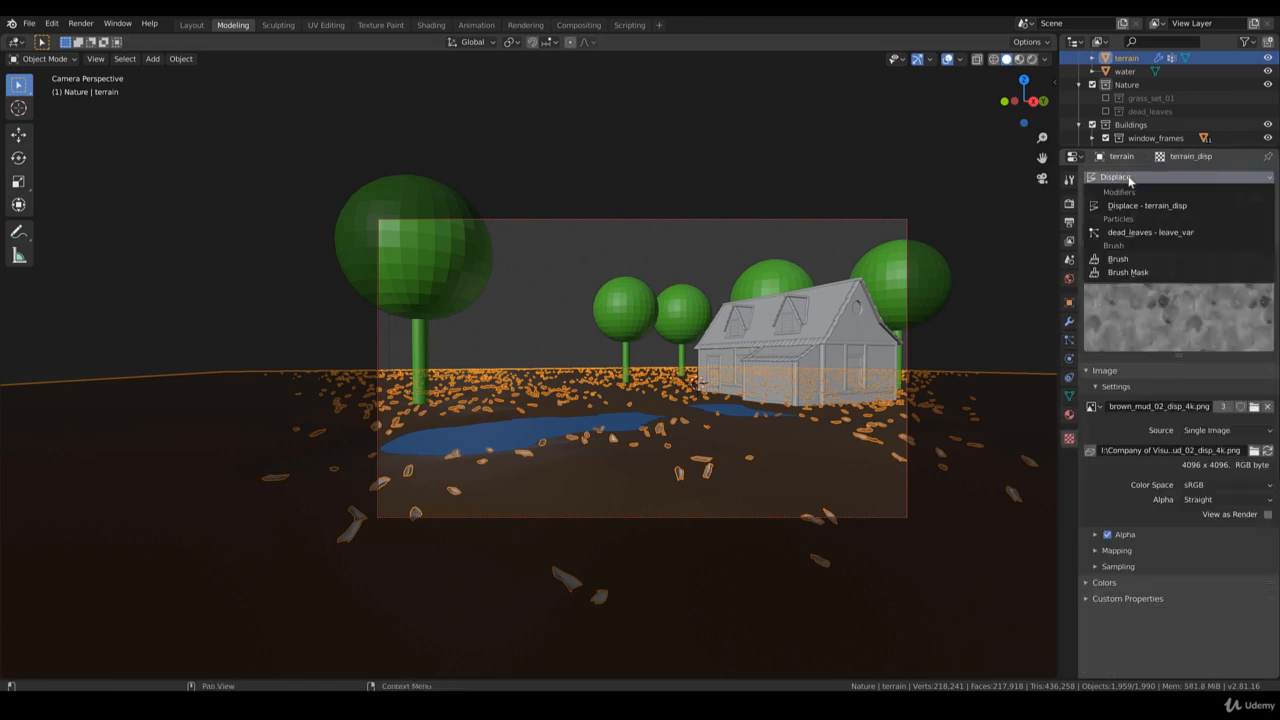
{"action": "left_click", "coordinate": [1146, 233]}
{"action": "left_click", "coordinate": [1187, 218]}
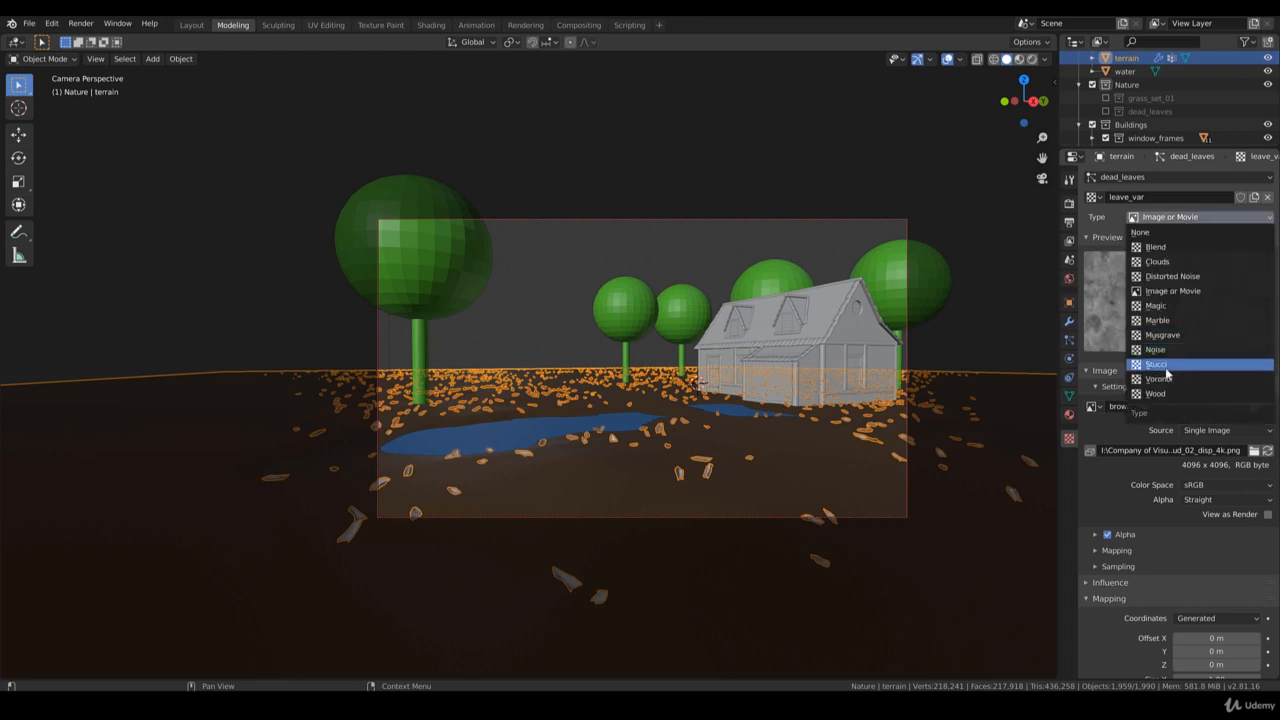
{"action": "left_click", "coordinate": [1162, 378]}
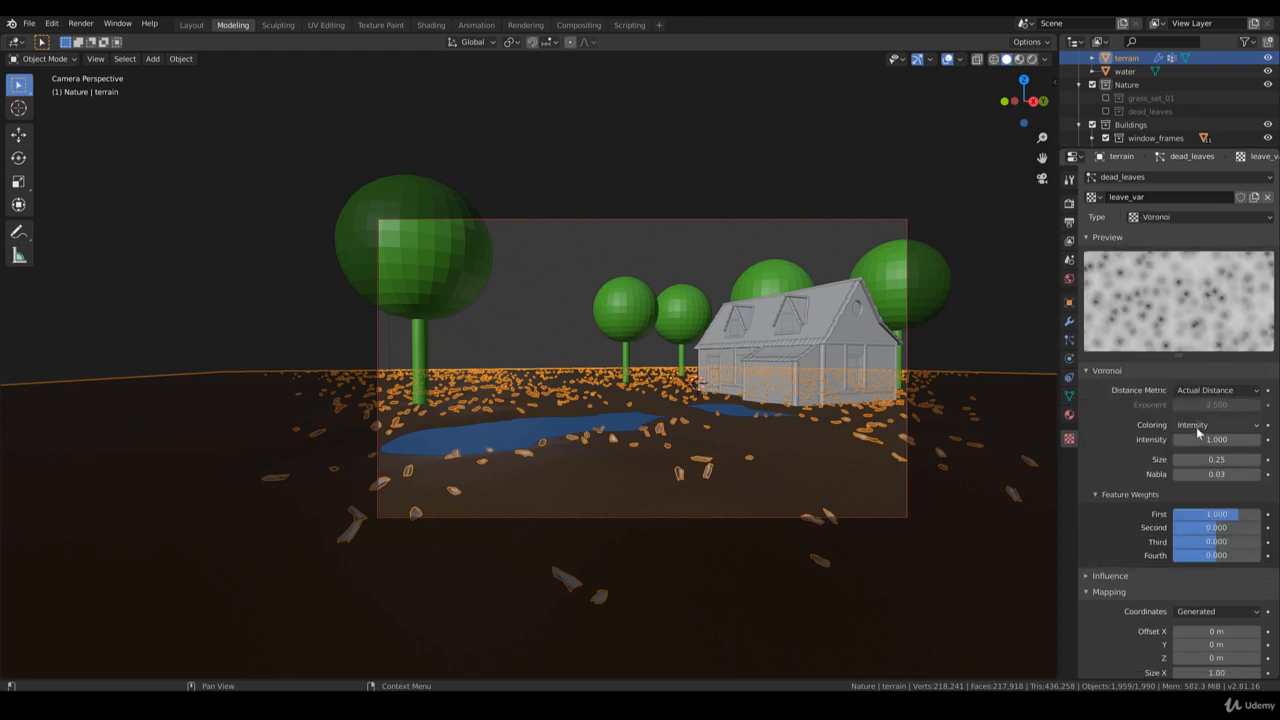
{"action": "left_click", "coordinate": [1211, 456]}
{"action": "type", "text": "0.5"}
{"action": "key", "text": "Return"}
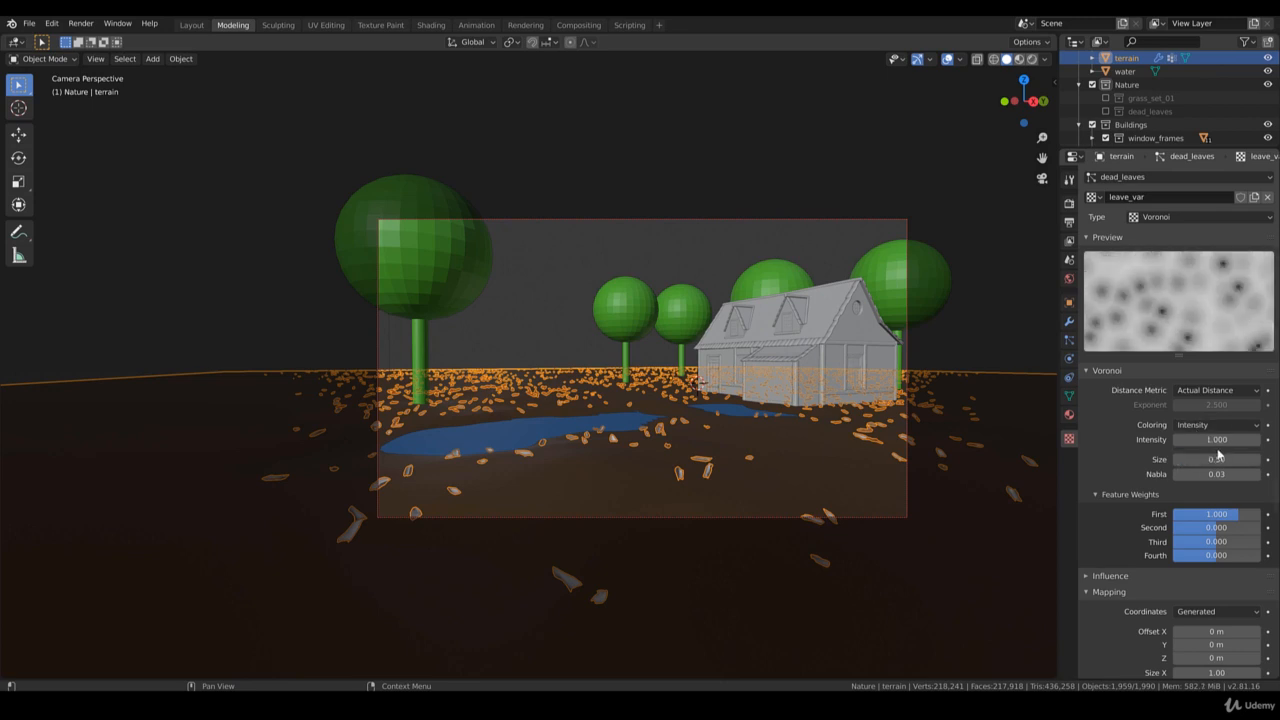
Turn off the texture's General Time influence and enable Hair Length influence at 0.9
{"action": "scroll", "coordinate": [1238, 505], "scroll_direction": "down", "scroll_amount": 2}
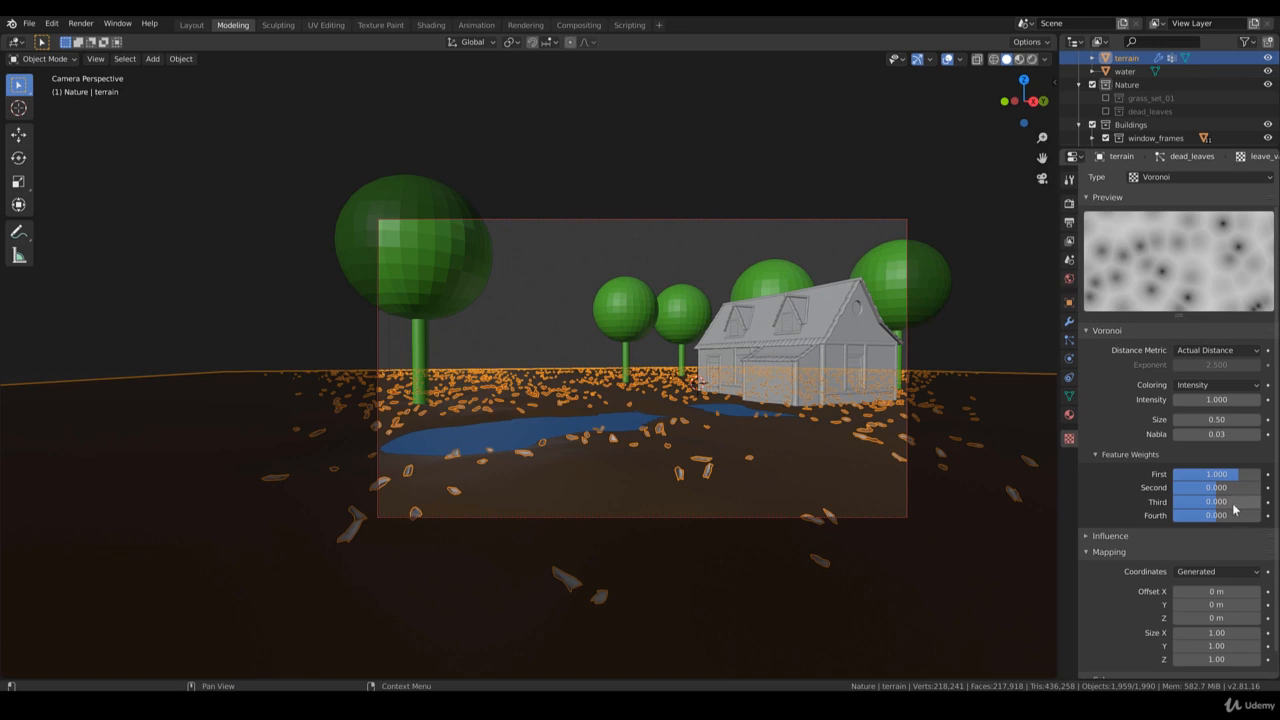
{"action": "scroll", "coordinate": [1234, 510], "scroll_direction": "down", "scroll_amount": 1}
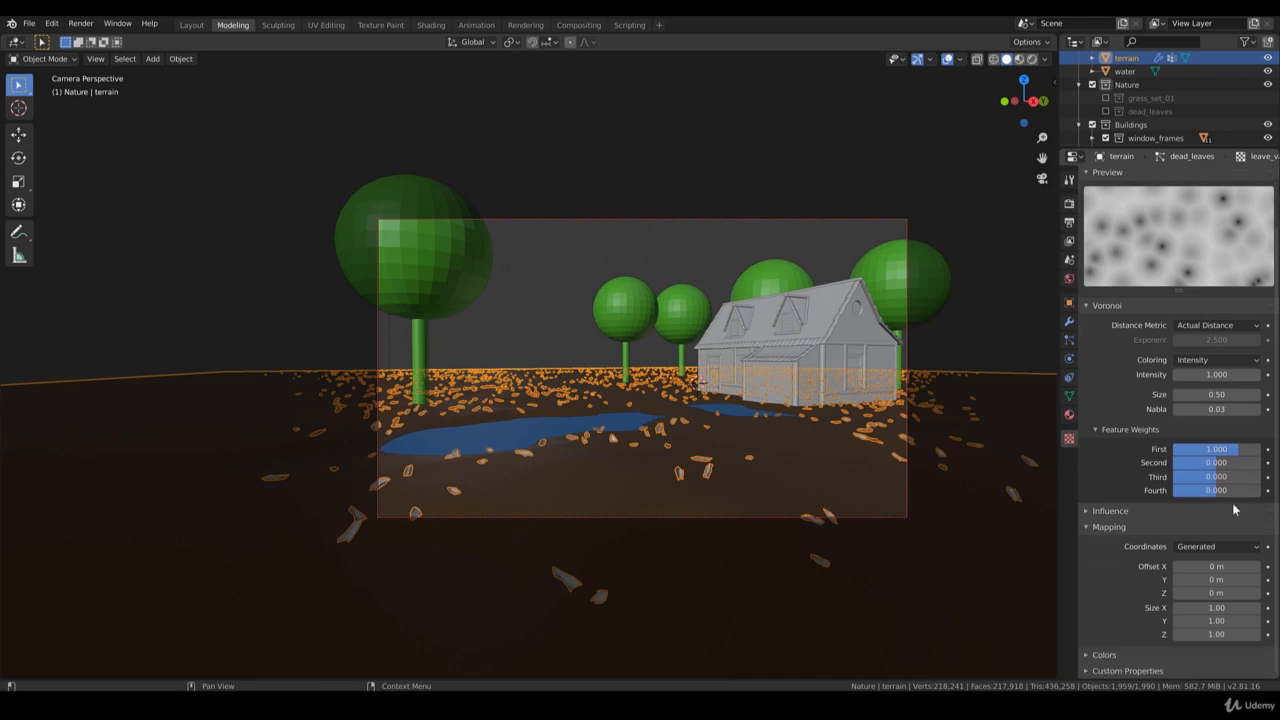
{"action": "left_click", "coordinate": [1098, 429]}
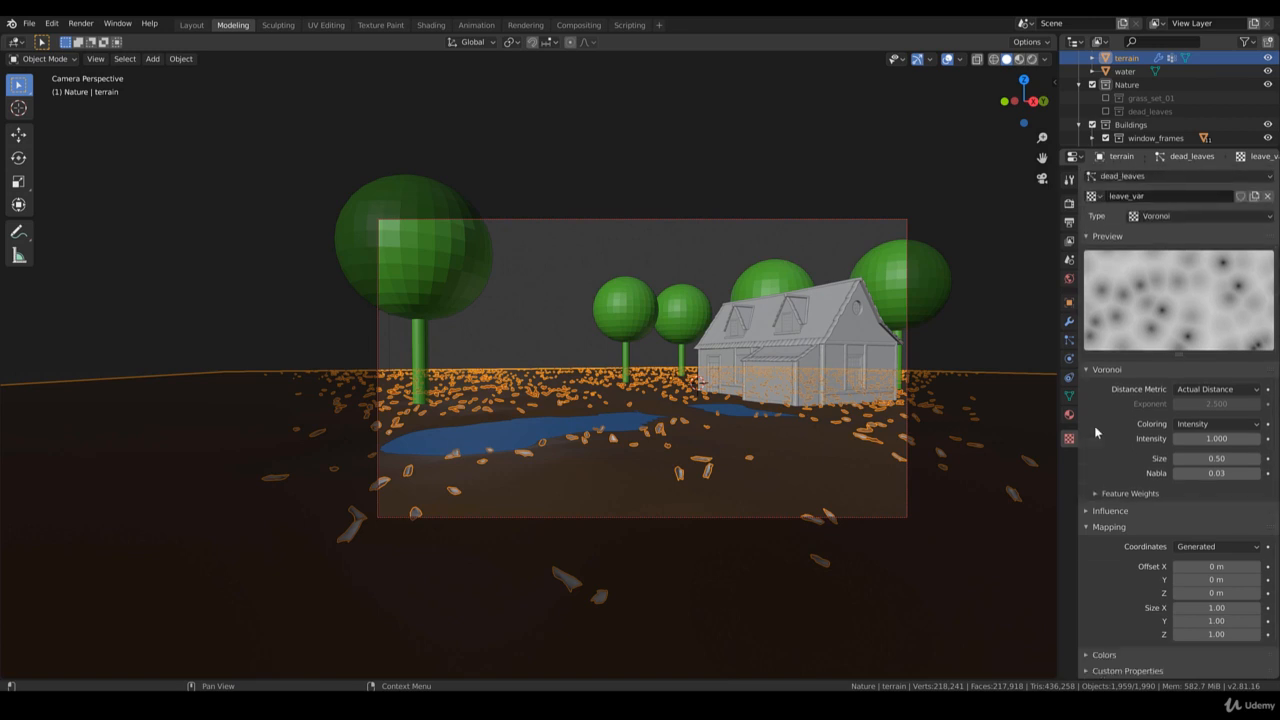
{"action": "left_click", "coordinate": [1090, 512]}
{"action": "scroll", "coordinate": [1243, 590], "scroll_direction": "down", "scroll_amount": 2}
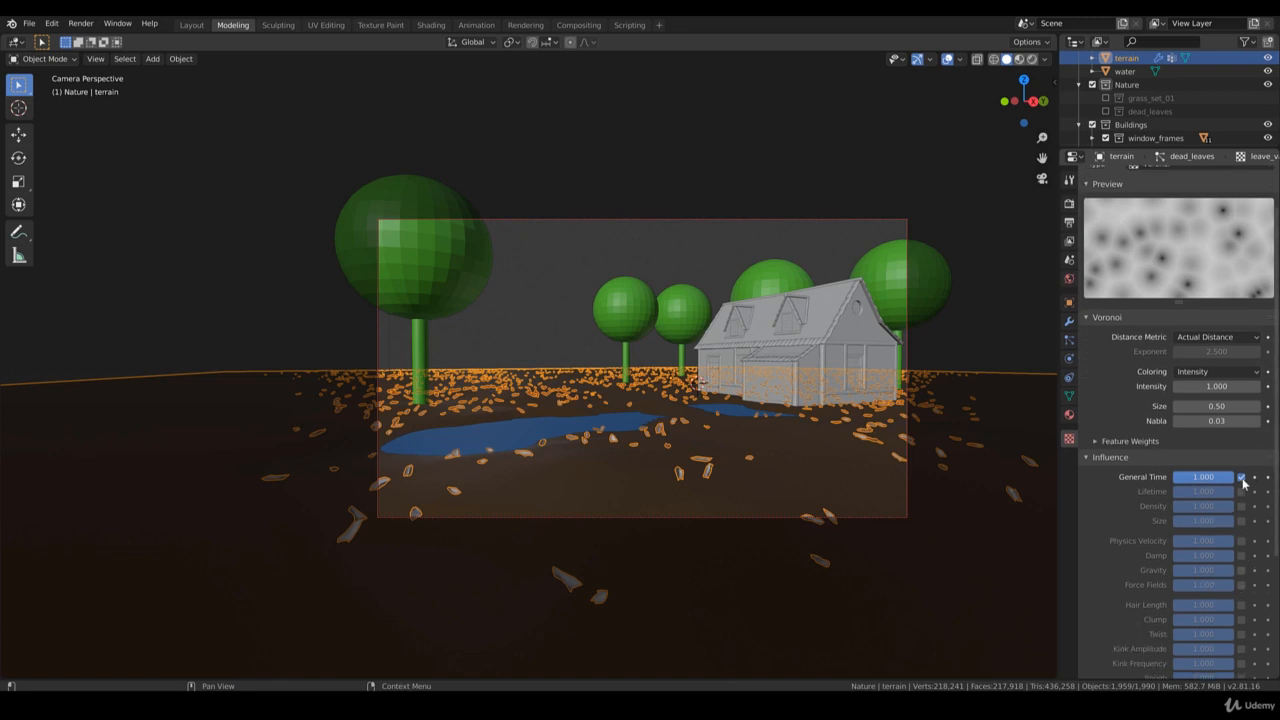
{"action": "left_click", "coordinate": [1241, 478]}
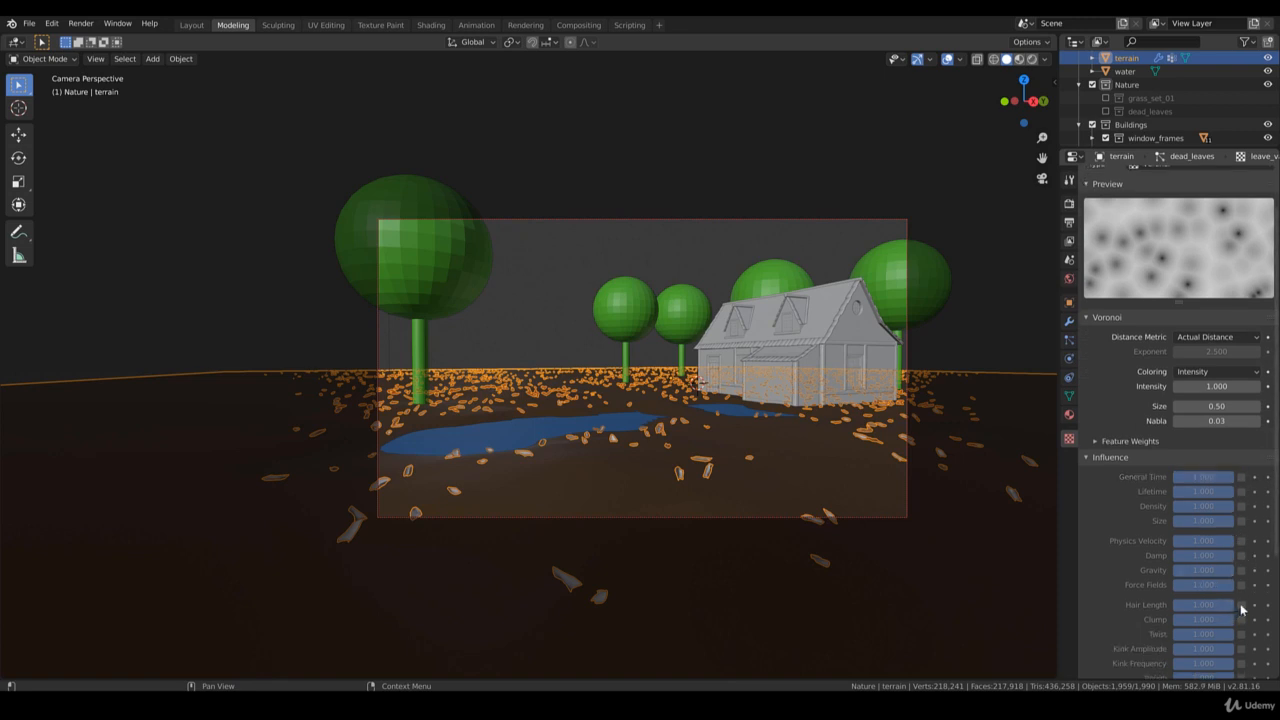
{"action": "left_click", "coordinate": [1240, 605]}
{"action": "double_click", "coordinate": [1200, 604]}
{"action": "type", "text": ".9"}
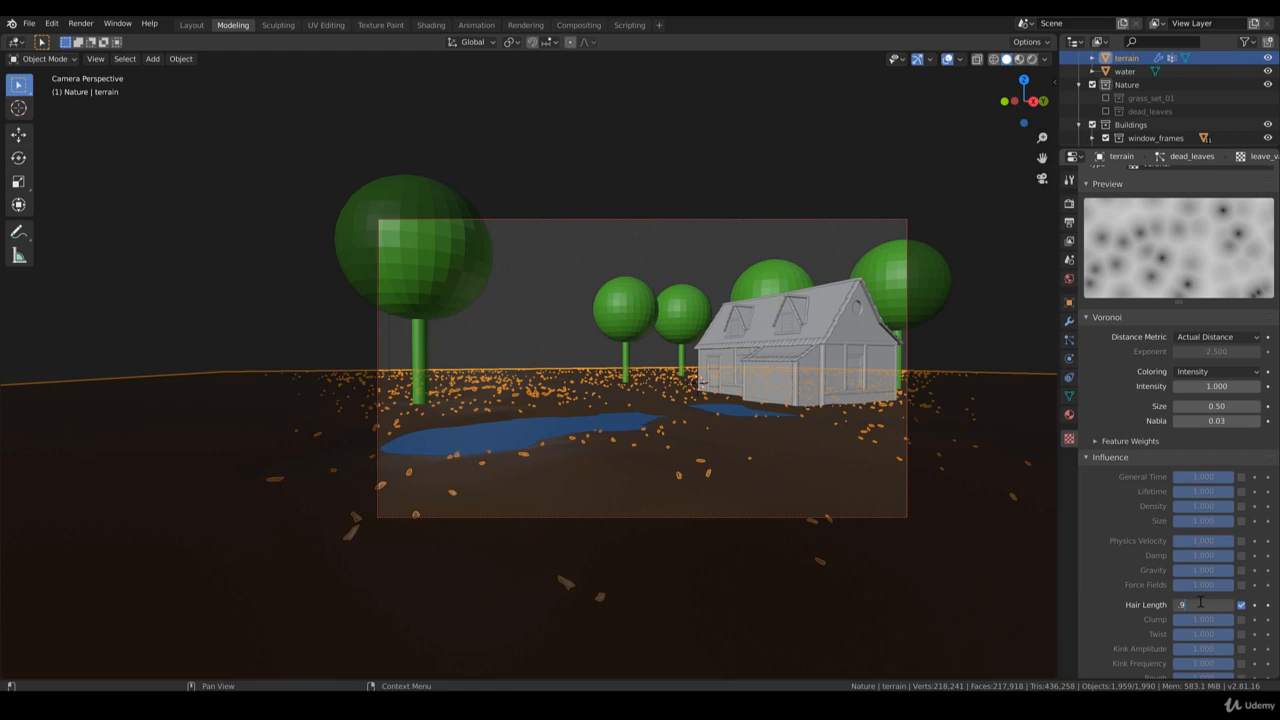
{"action": "key", "text": "Return"}
Set the leave_var texture's brightness to 0.540 and contrast to 1.320, and inspect the leaves around the house
{"action": "scroll", "coordinate": [1184, 621], "scroll_direction": "down", "scroll_amount": 5}
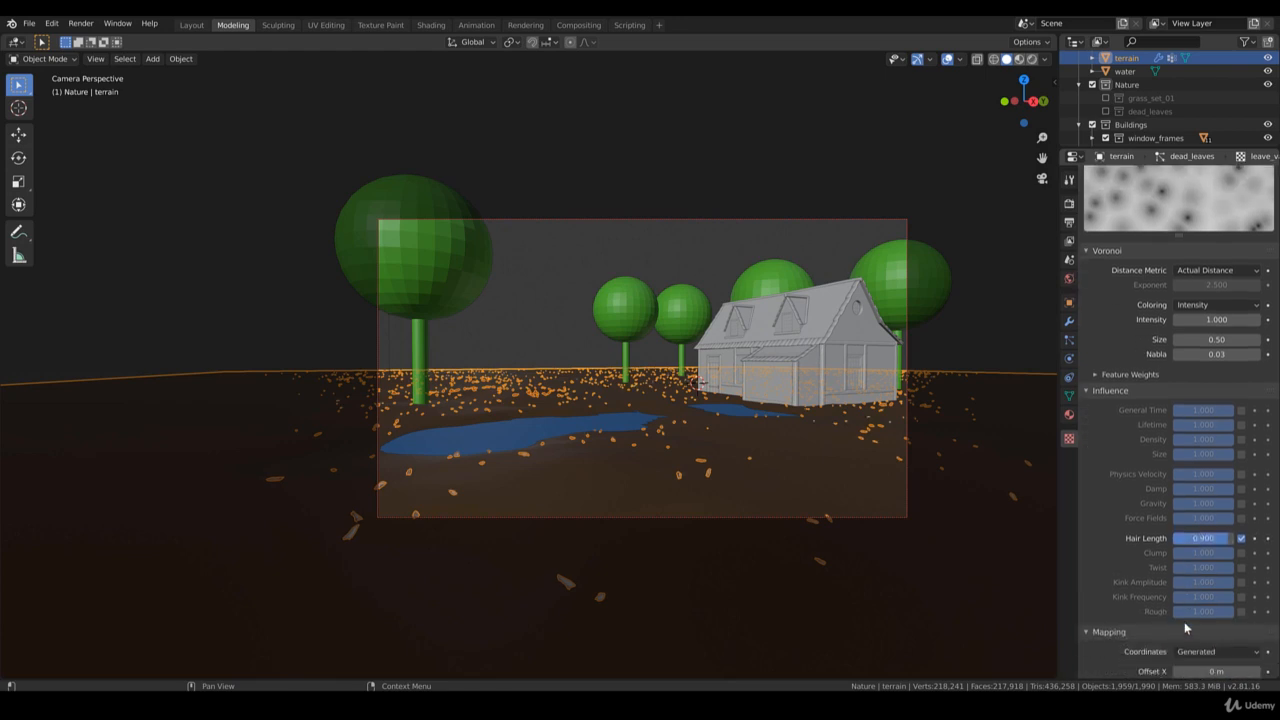
{"action": "scroll", "coordinate": [1183, 620], "scroll_direction": "down", "scroll_amount": 2}
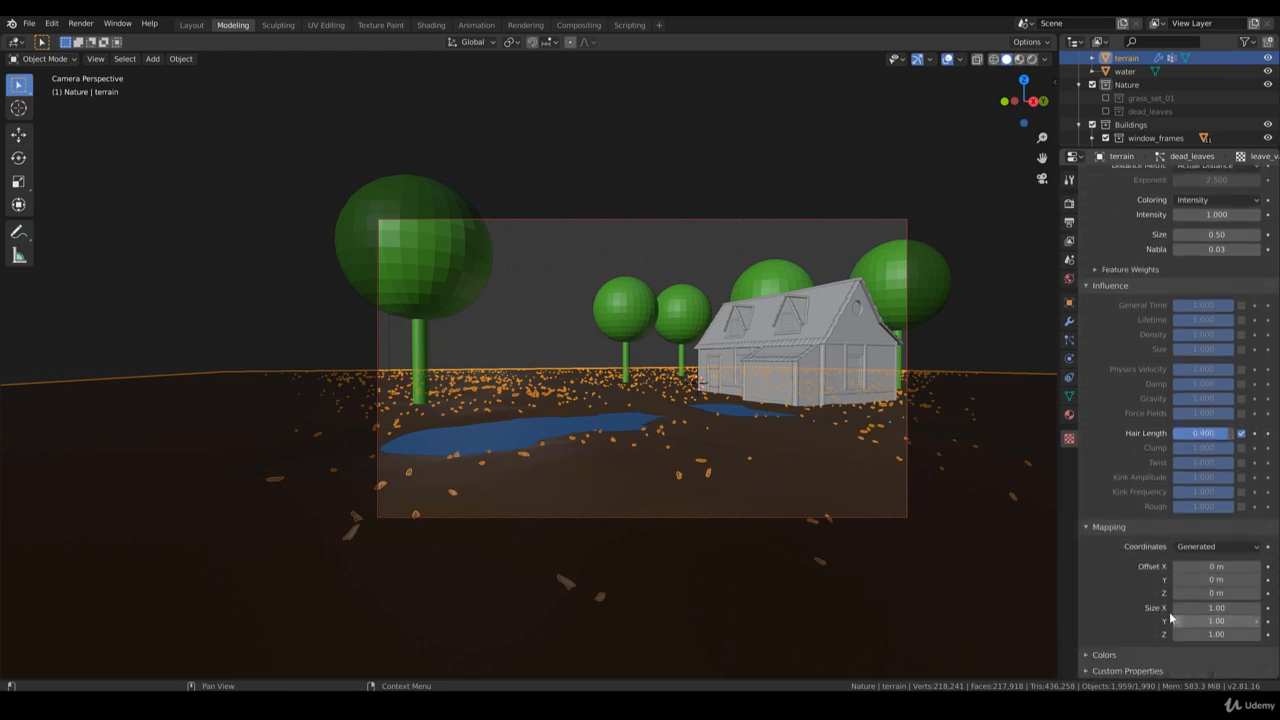
{"action": "left_click", "coordinate": [1087, 528]}
{"action": "left_click", "coordinate": [1085, 653]}
{"action": "scroll", "coordinate": [1213, 638], "scroll_direction": "down", "scroll_amount": 3}
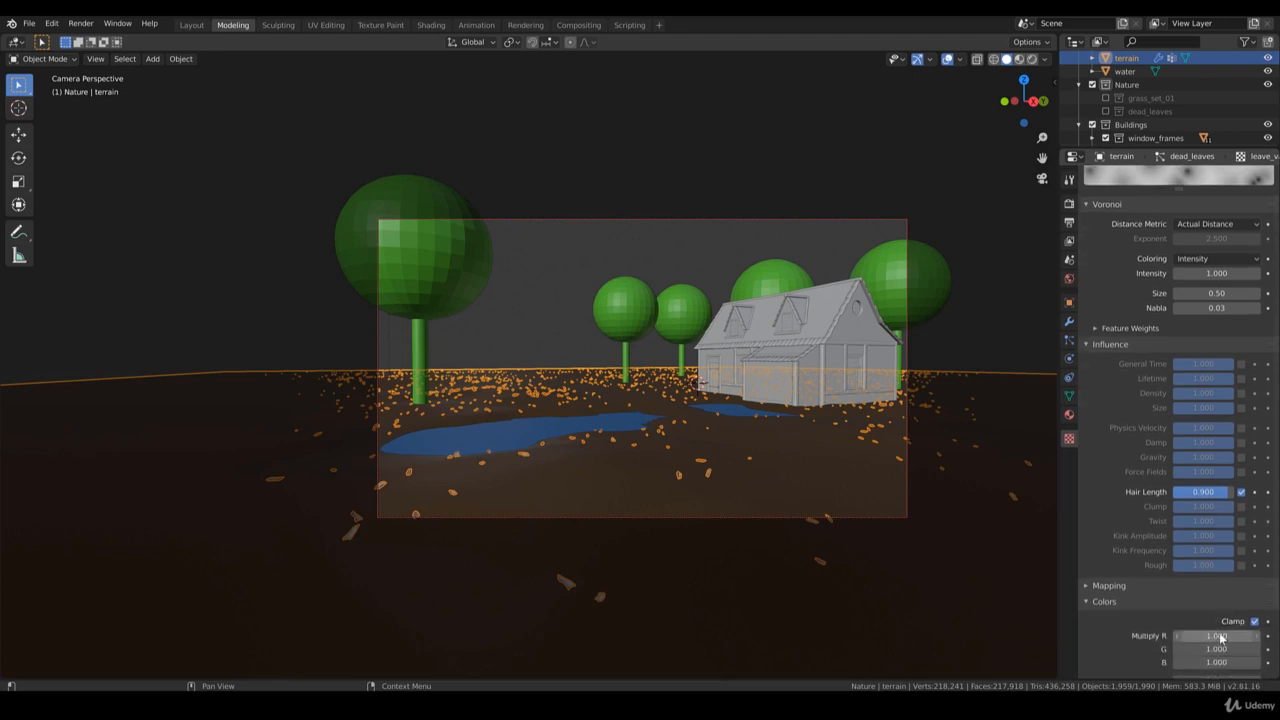
{"action": "left_click", "coordinate": [1085, 303]}
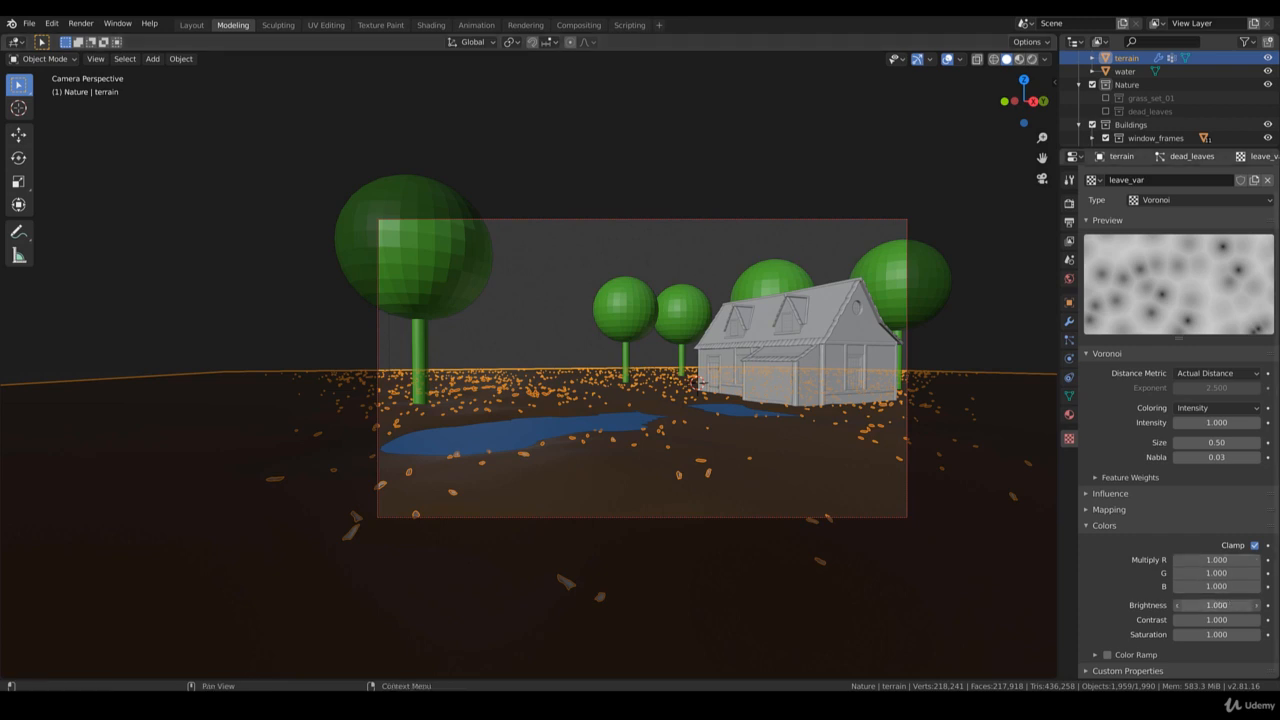
{"action": "mouse_move", "coordinate": [1216, 605]}
{"action": "left_mouse_down"}
{"action": "mouse_move", "coordinate": [1187, 605]}
{"action": "mouse_move", "coordinate": [1253, 620]}
{"action": "mouse_move", "coordinate": [1180, 605]}
{"action": "mouse_move", "coordinate": [1193, 605]}
{"action": "left_mouse_up"}
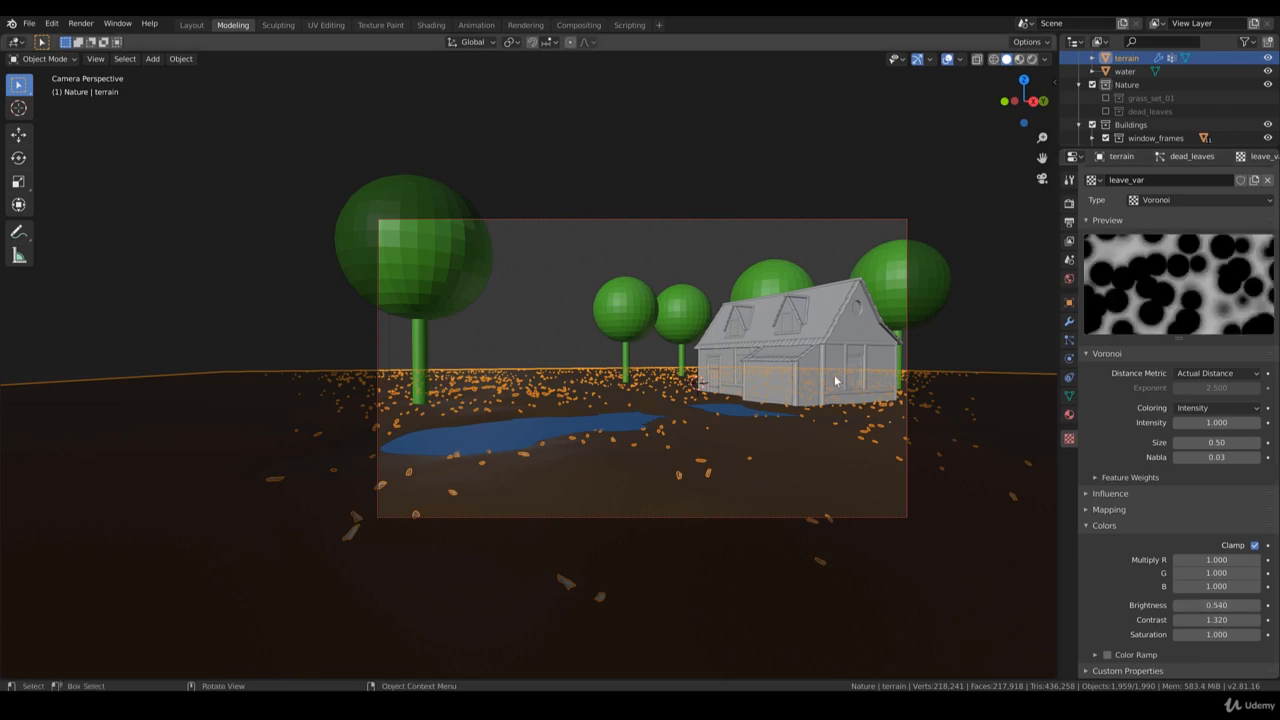
{"action": "middle_click_drag", "start_coordinate": [834, 374], "coordinate": [795, 431]}
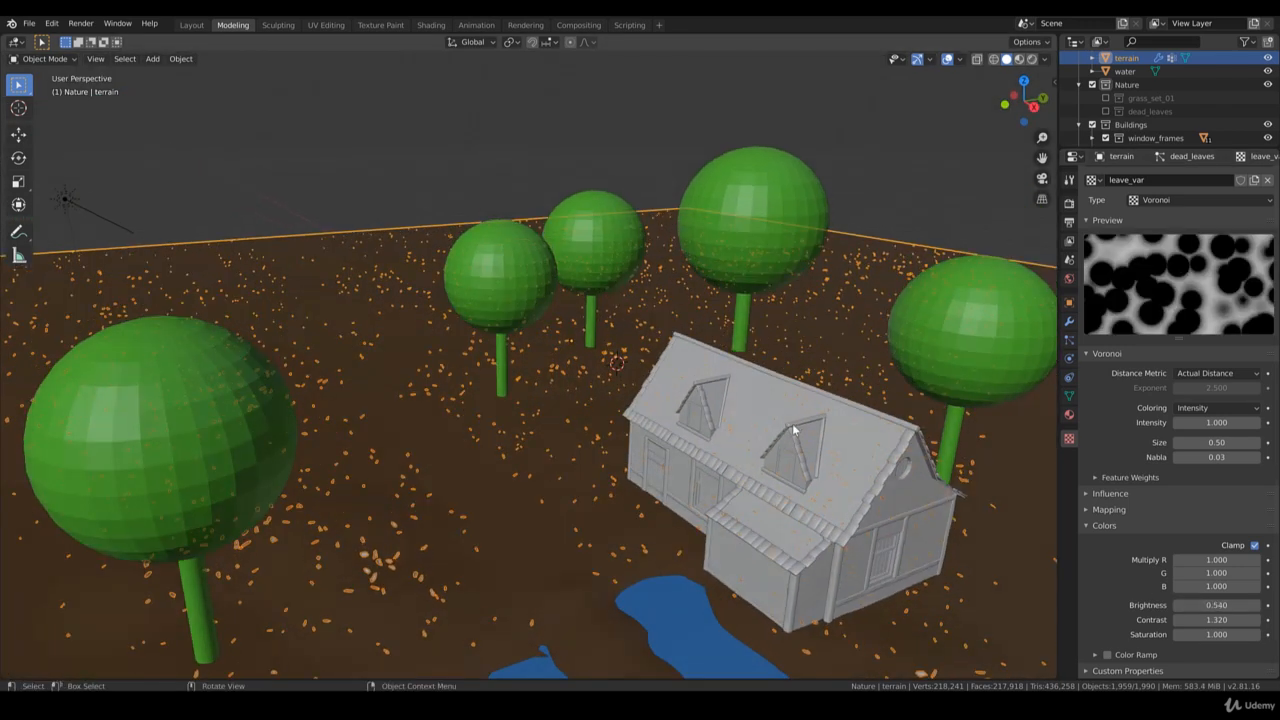
Set the emission number of the terrain's dead_leaves particle system to 70000
{"action": "left_click", "coordinate": [1070, 340]}
{"action": "scroll", "coordinate": [1205, 313], "scroll_direction": "up", "scroll_amount": 8}
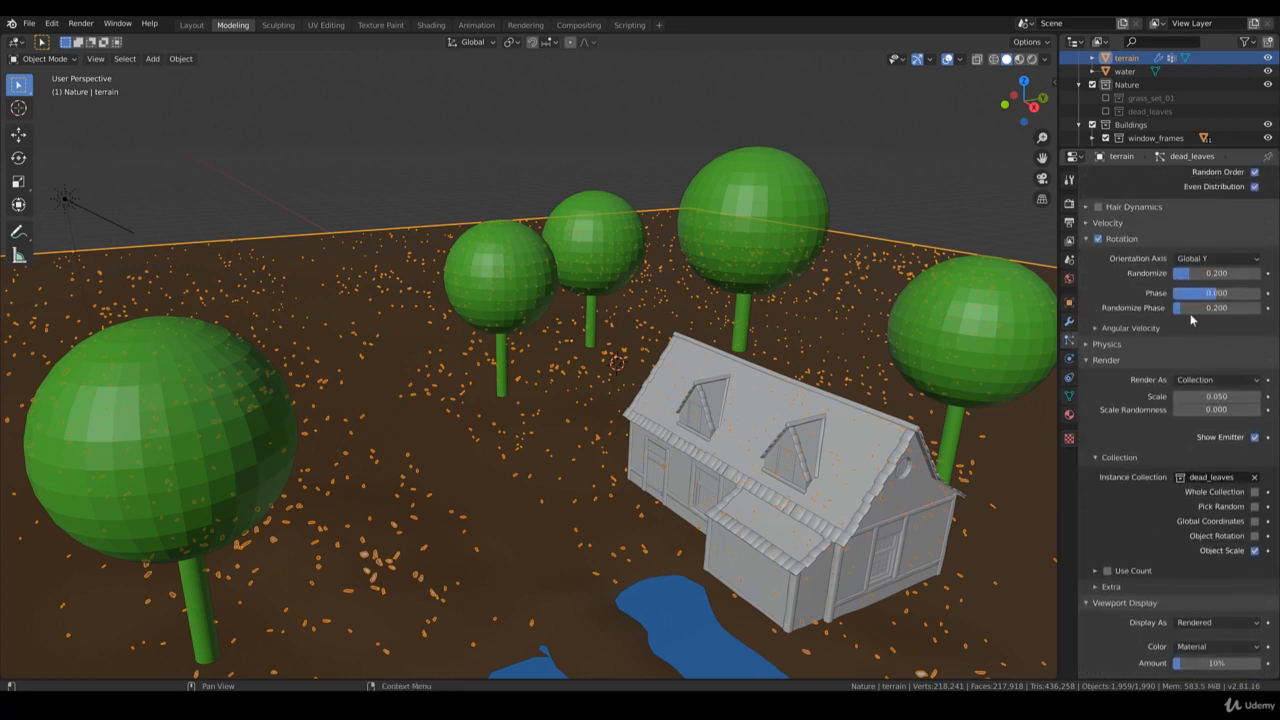
{"action": "scroll", "coordinate": [1133, 380], "scroll_direction": "up", "scroll_amount": 3}
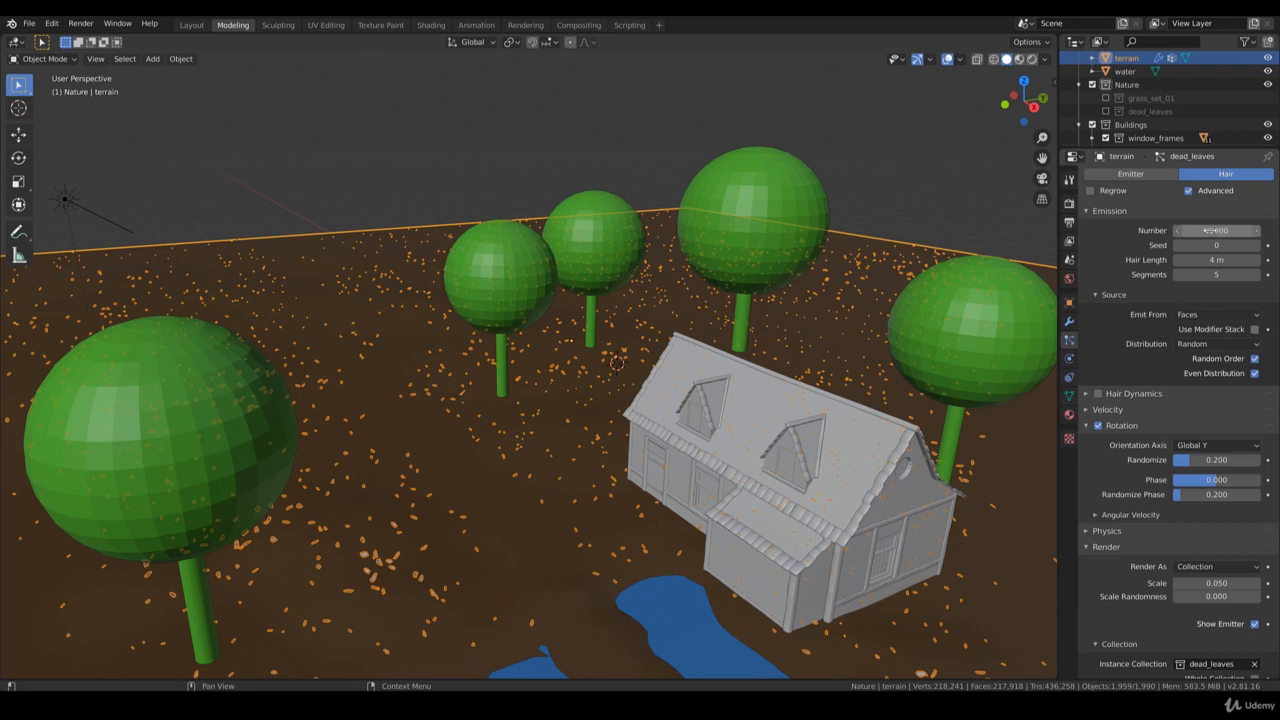
{"action": "double_click", "coordinate": [1215, 230]}
{"action": "type", "text": "70"}
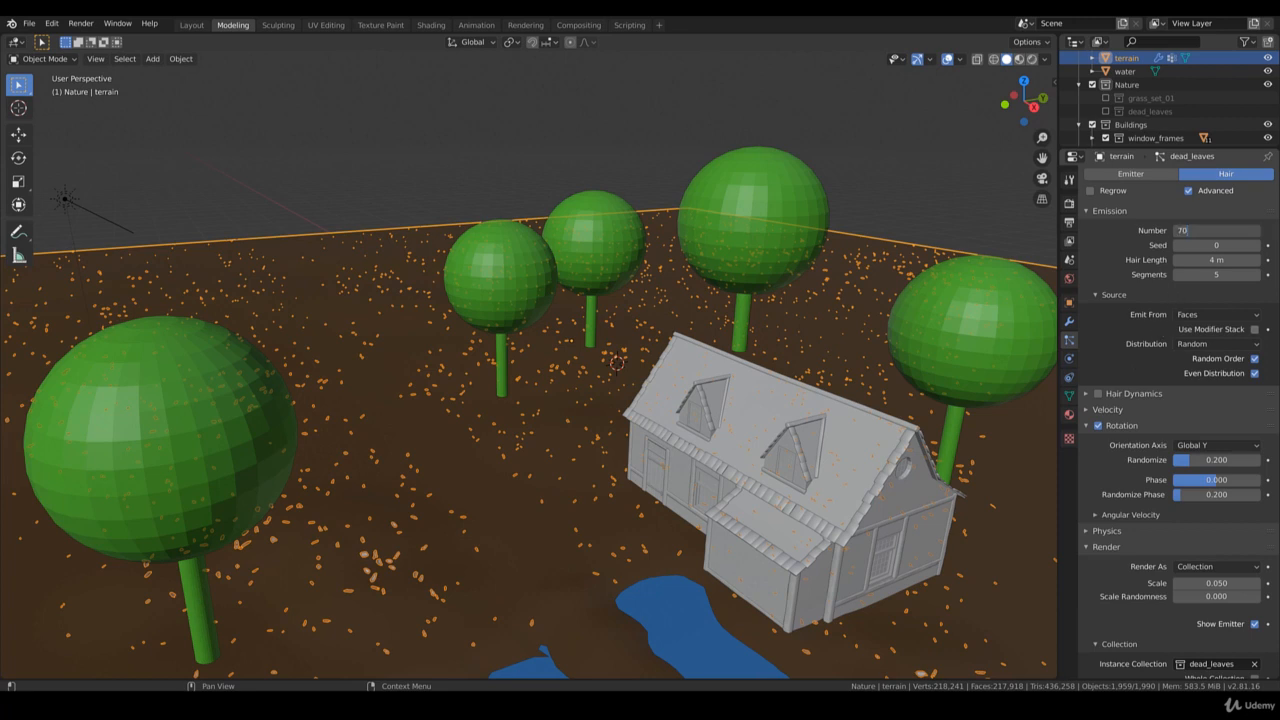
{"action": "type", "text": "000"}
{"action": "key", "text": "Return"}
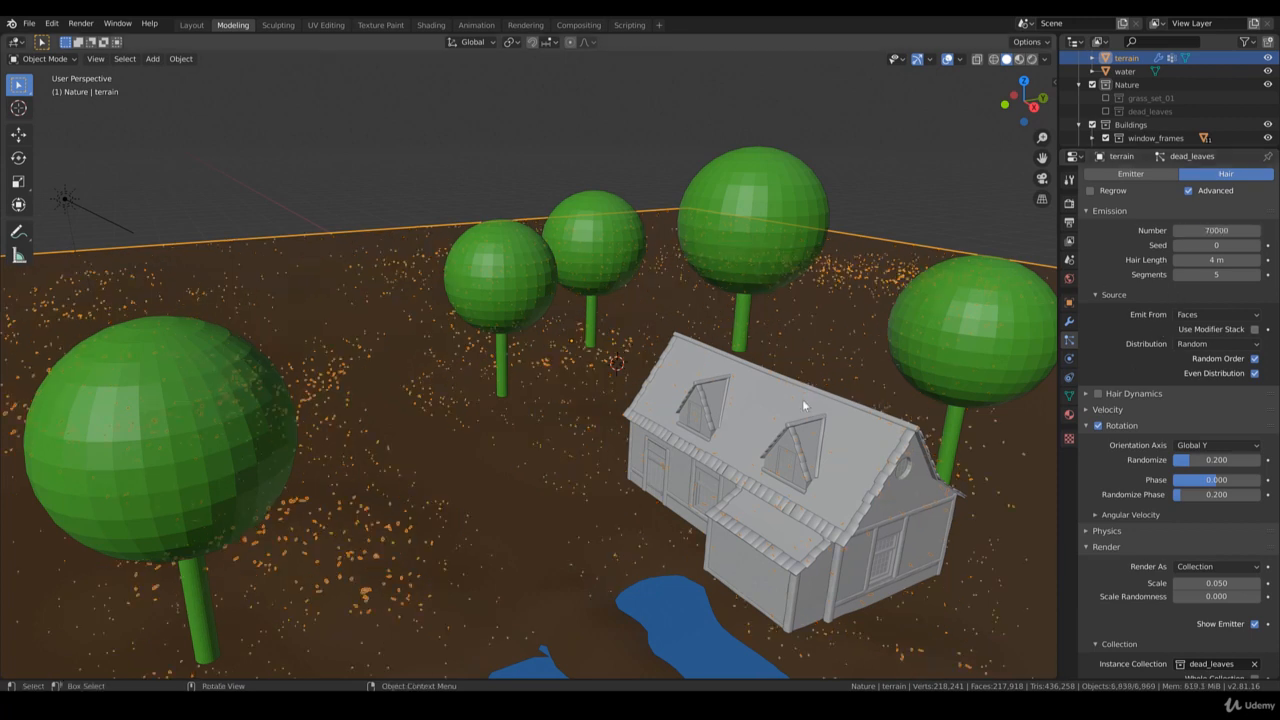
Examine the dead leaves' distribution through the camera, around the ponds and house, and across the whole terrain
{"action": "scroll", "coordinate": [800, 420], "scroll_direction": "down", "scroll_amount": 3}
{"action": "key", "text": "KP_0"}
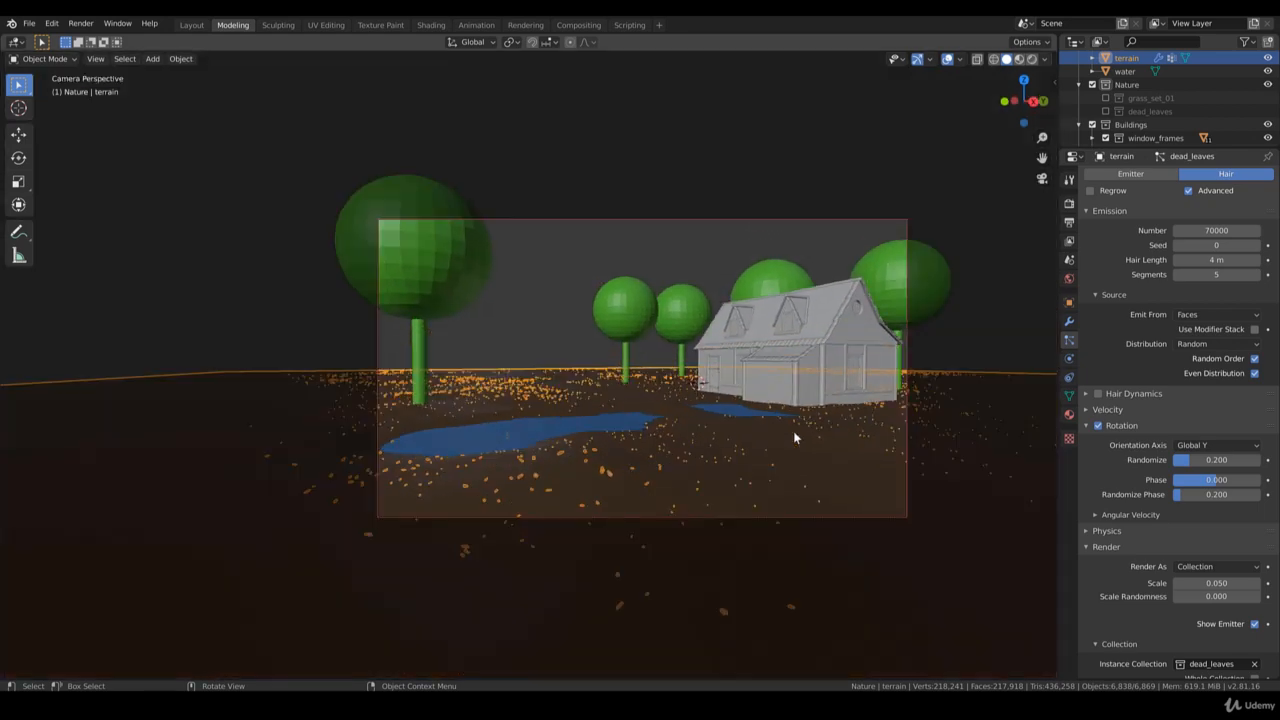
{"action": "scroll", "coordinate": [623, 489], "scroll_direction": "up", "scroll_amount": 2}
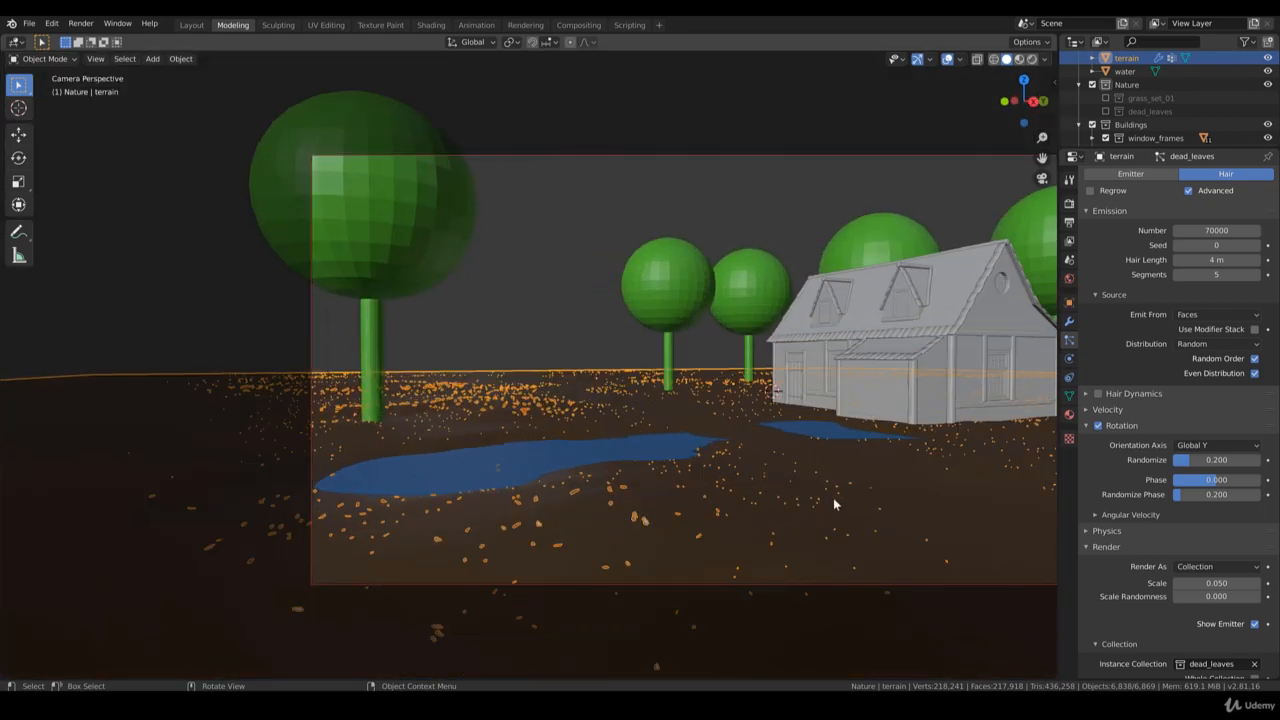
{"action": "middle_click_drag", "start_coordinate": [820, 491], "coordinate": [794, 446]}
{"action": "scroll", "coordinate": [830, 490], "scroll_direction": "down", "scroll_amount": 8}
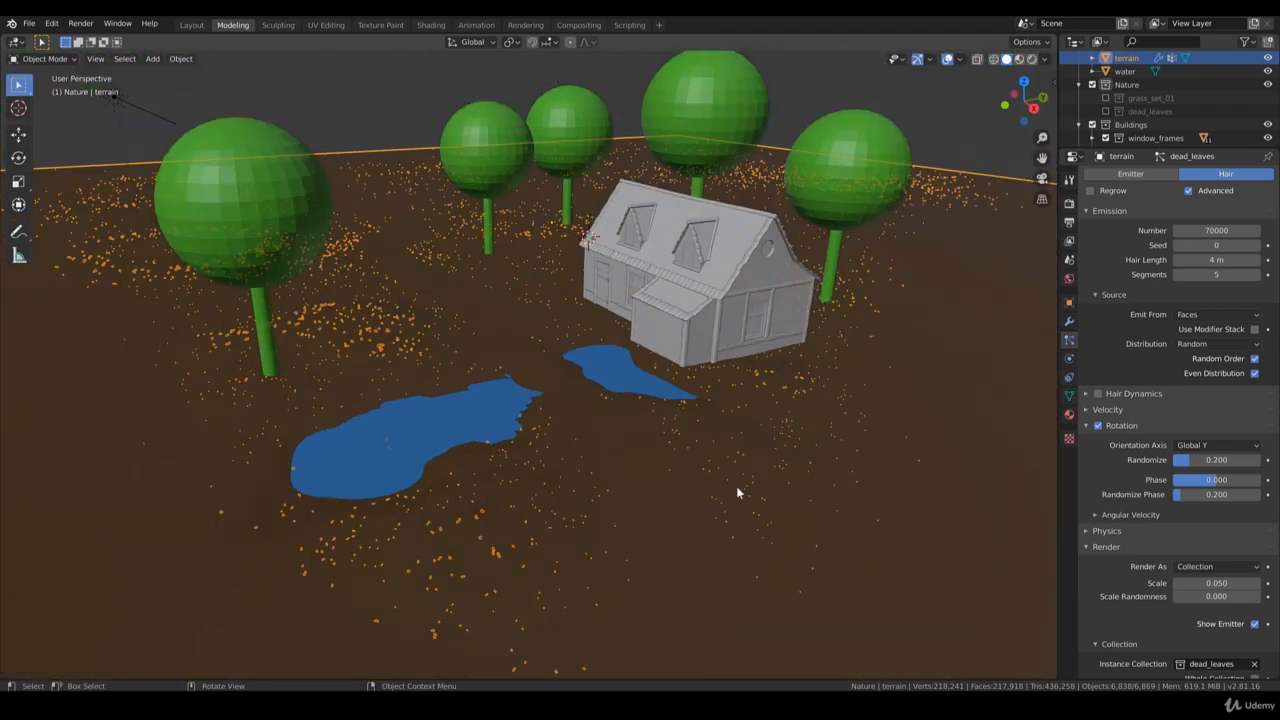
{"action": "middle_click_drag", "start_coordinate": [686, 487], "coordinate": [677, 491]}
{"action": "scroll", "coordinate": [660, 484], "scroll_direction": "up", "scroll_amount": 6}
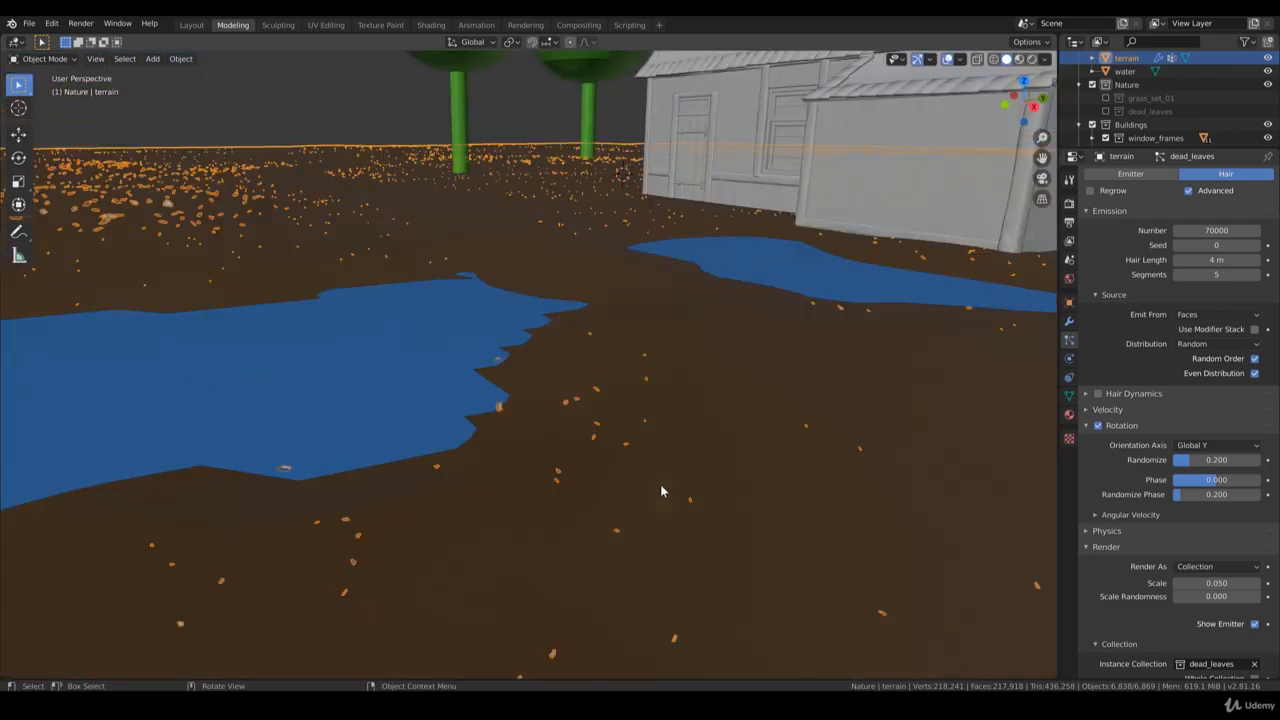
{"action": "scroll", "coordinate": [660, 491], "scroll_direction": "down", "scroll_amount": 6}
{"action": "middle_click_drag", "start_coordinate": [653, 445], "coordinate": [582, 410]}
{"action": "scroll", "coordinate": [582, 410], "scroll_direction": "down", "scroll_amount": 5}
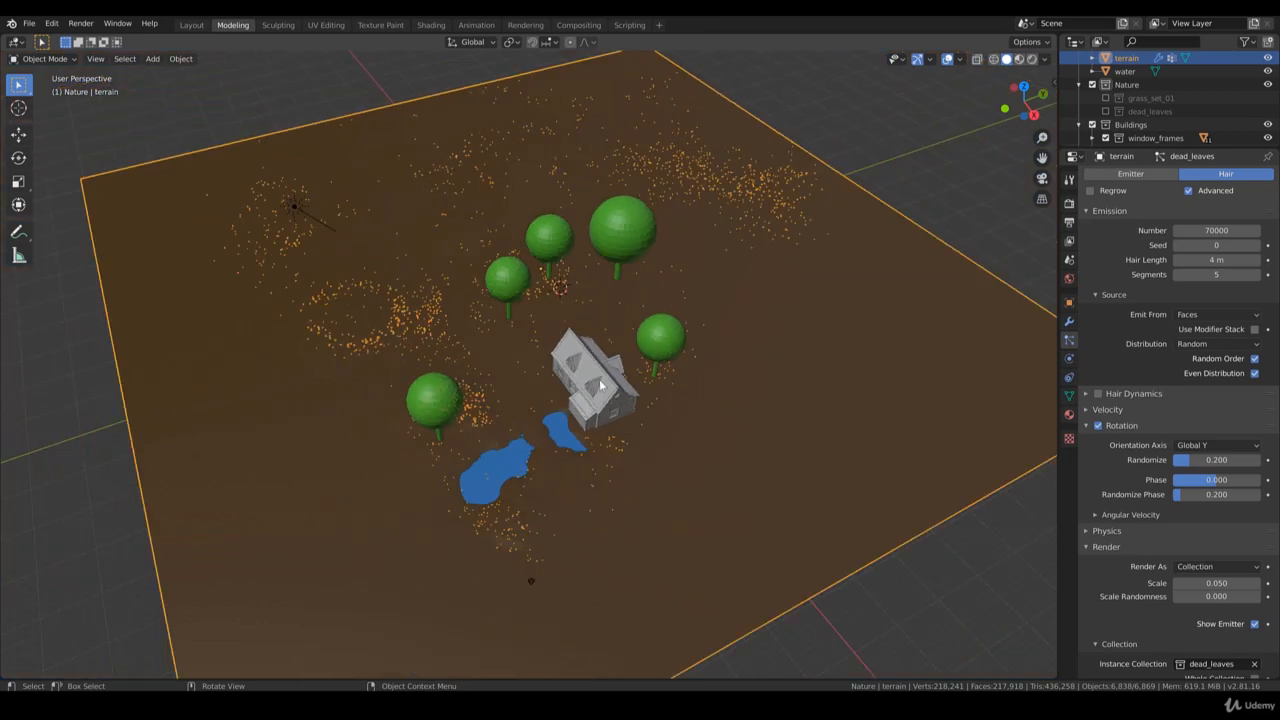
{"action": "middle_click_drag", "start_coordinate": [730, 193], "coordinate": [614, 366]}
{"action": "scroll", "coordinate": [614, 366], "scroll_direction": "up", "scroll_amount": 8}
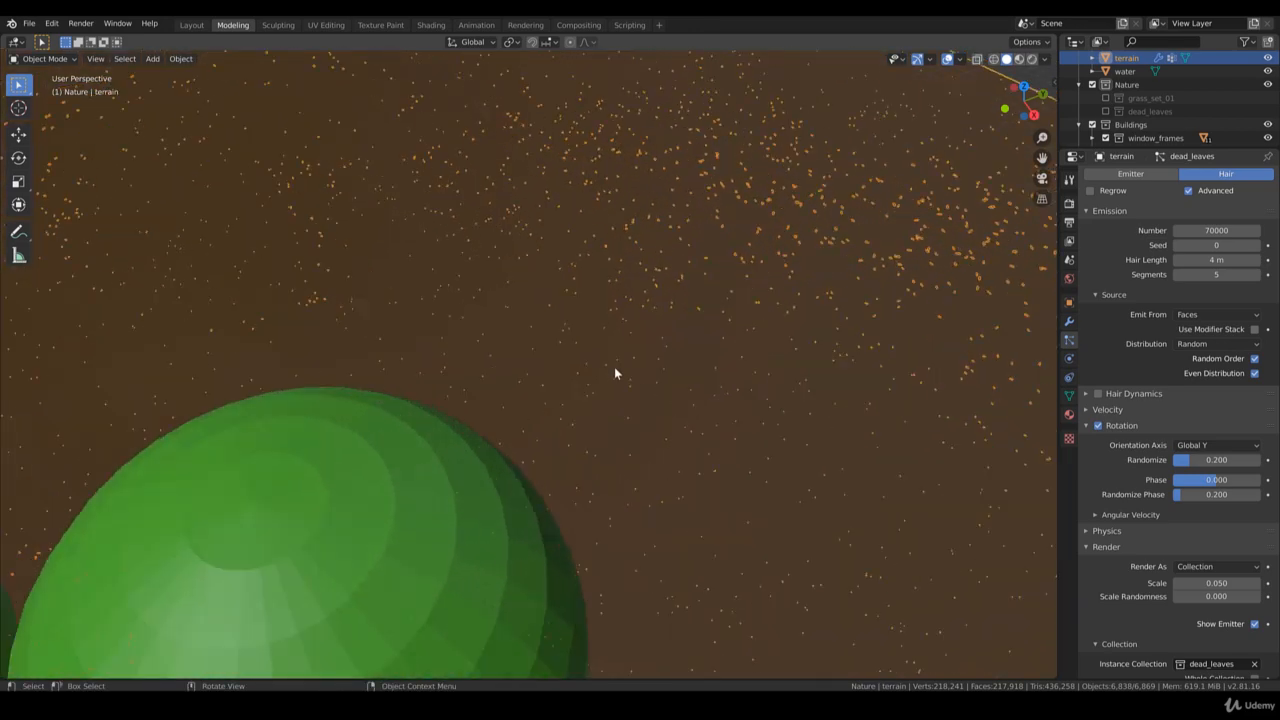
{"action": "scroll", "coordinate": [614, 366], "scroll_direction": "down", "scroll_amount": 10}
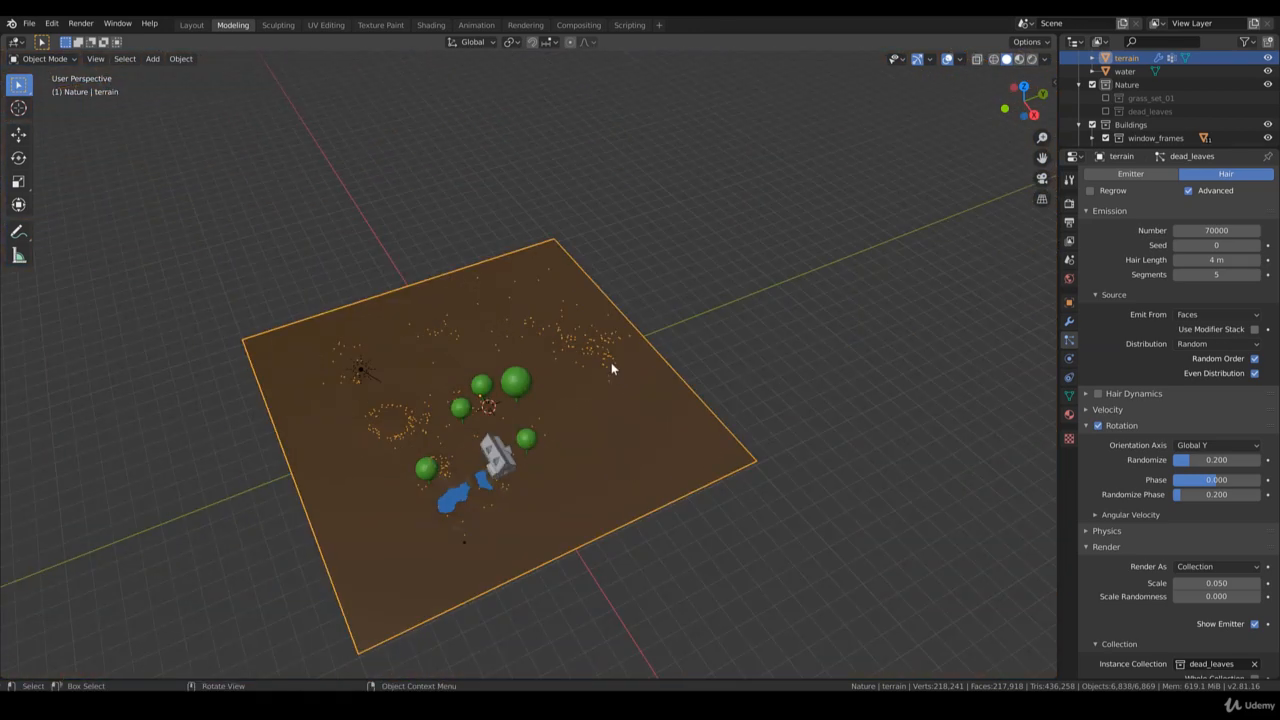
{"action": "key", "text": "KP_0"}
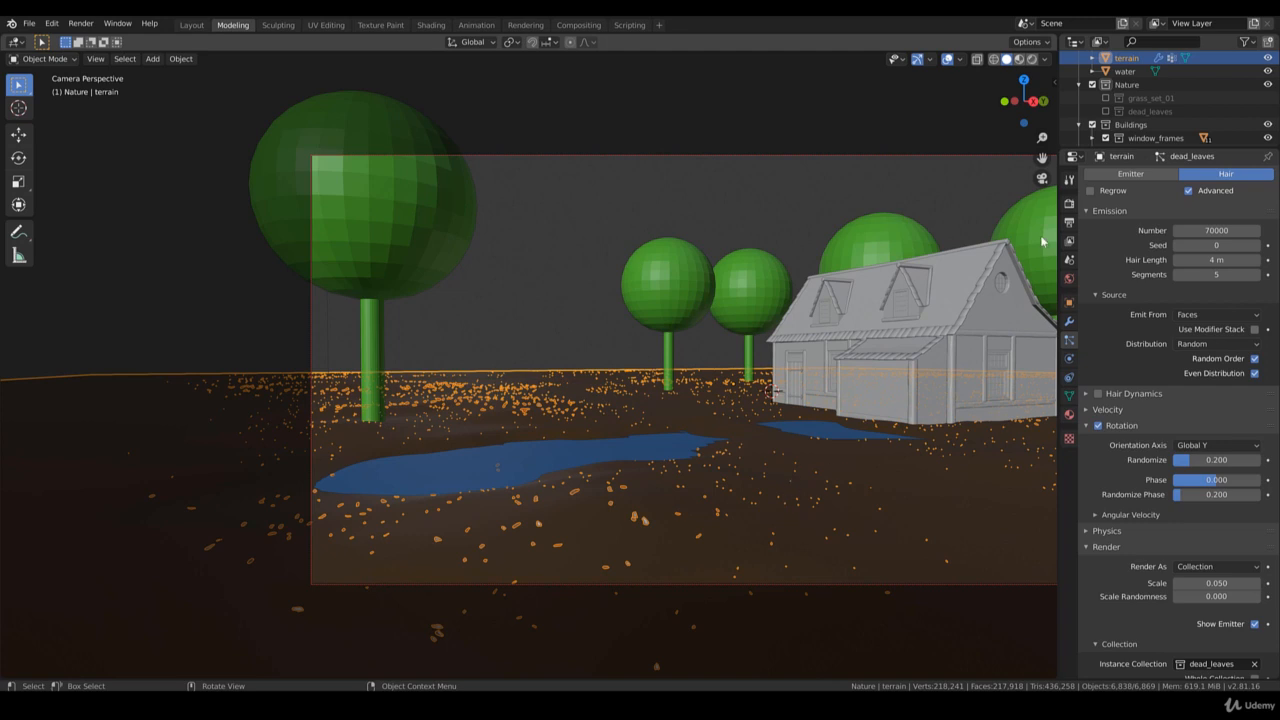
Exclude the terrain and Buildings collections from the view layer and enable the dead_leaves collection
{"action": "scroll", "coordinate": [1099, 107], "scroll_direction": "up", "scroll_amount": 5}
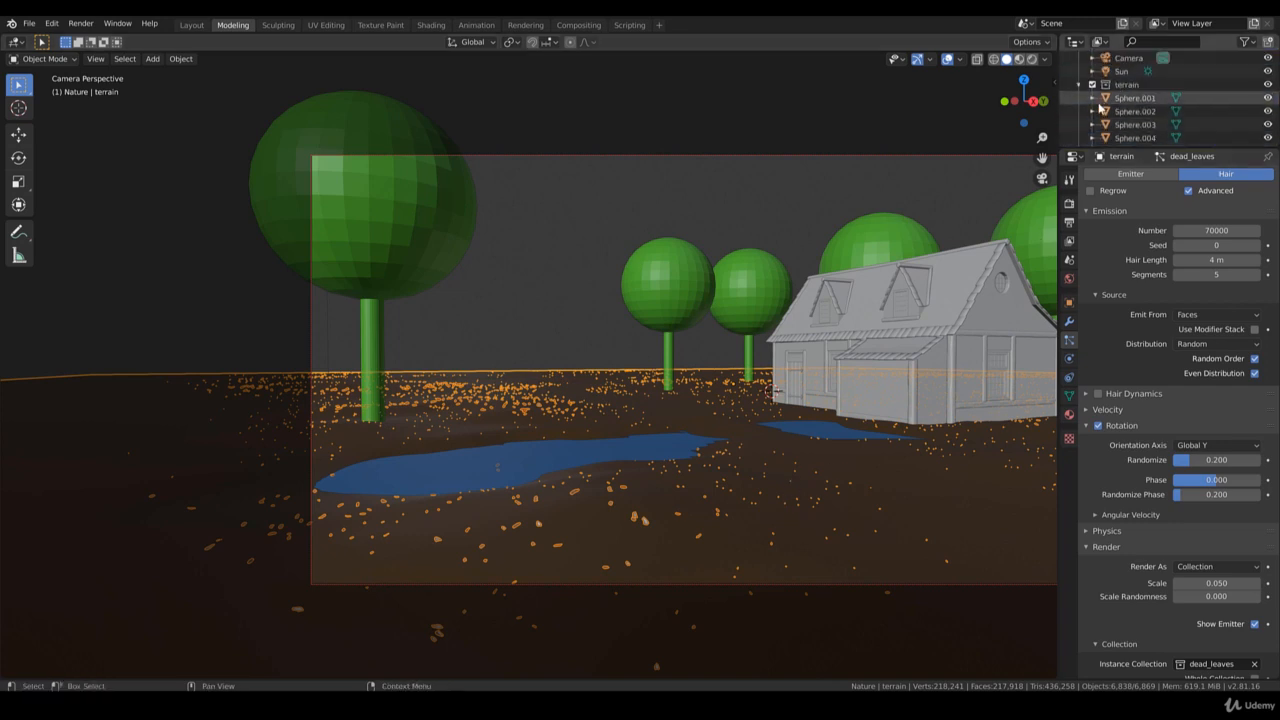
{"action": "left_click", "coordinate": [1092, 84]}
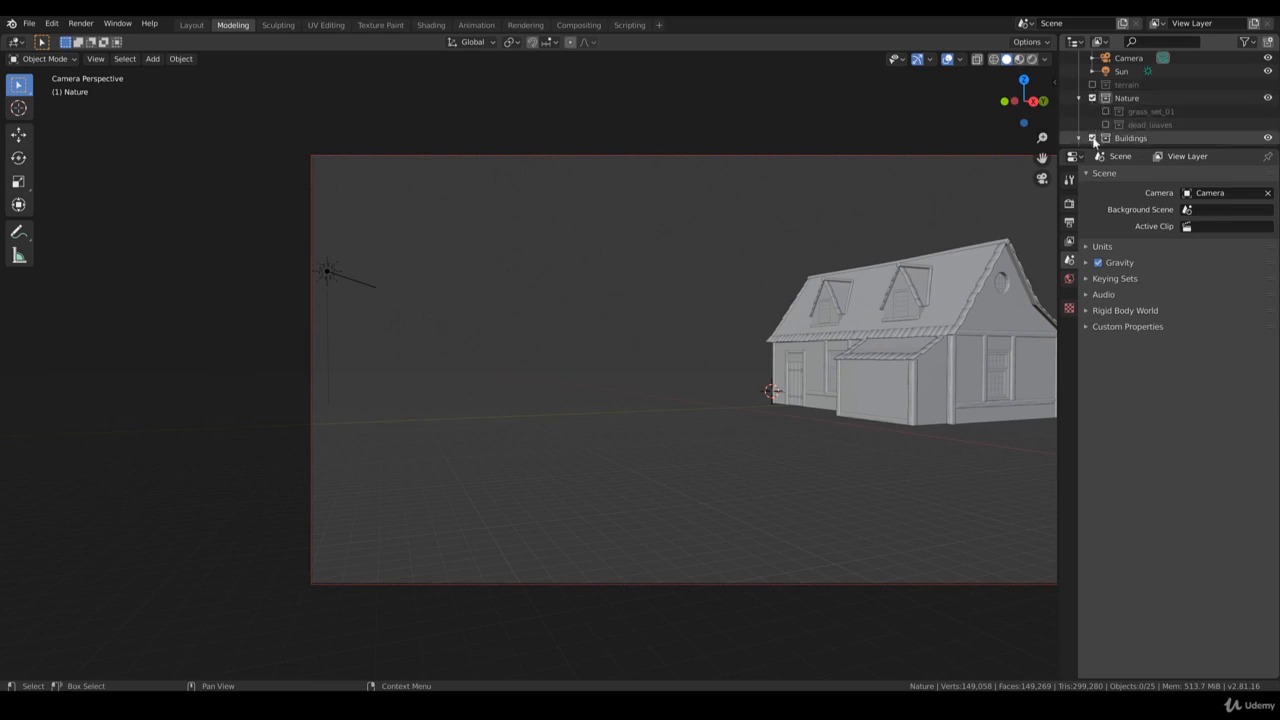
{"action": "left_click", "coordinate": [1093, 138]}
{"action": "left_click", "coordinate": [1106, 124]}
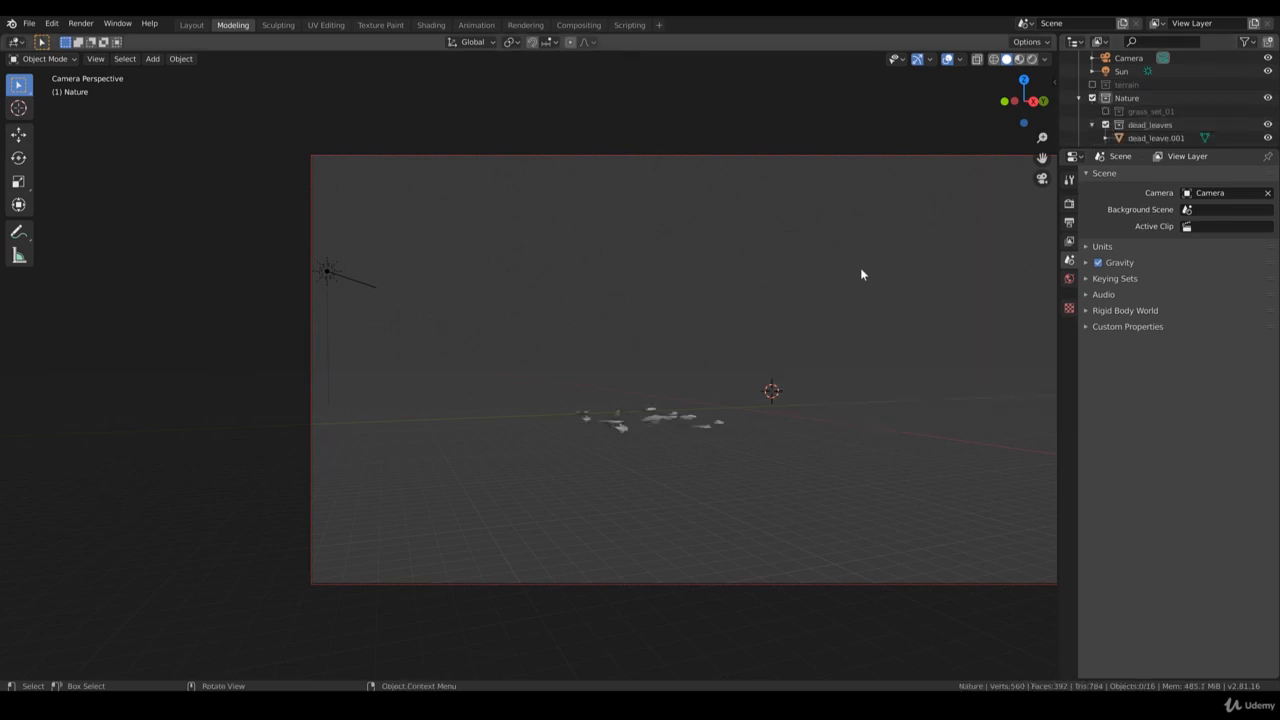
In front view, raise the whole mesh of dead_leave.006 about 0.71 m above its origin in Edit Mode
{"action": "key", "text": "KP_1"}
{"action": "scroll", "coordinate": [647, 390], "scroll_direction": "up", "scroll_amount": 6}
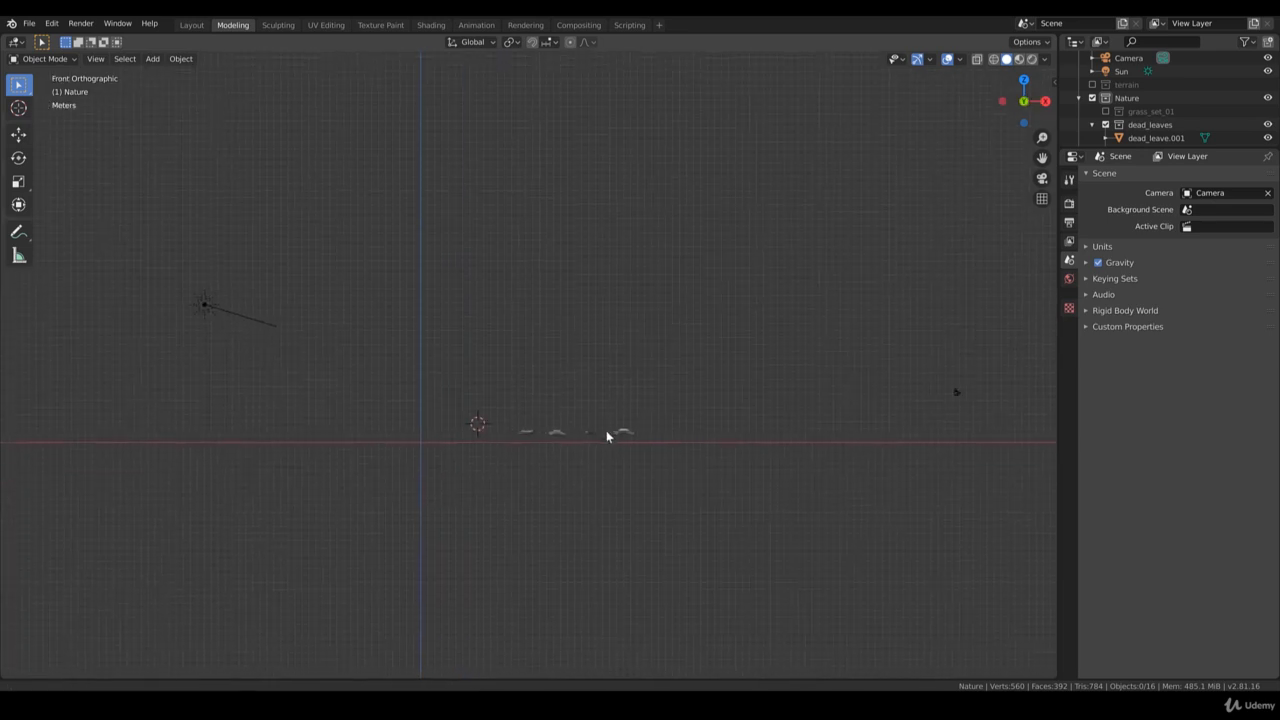
{"action": "left_click", "coordinate": [645, 452]}
{"action": "key", "text": "Tab"}
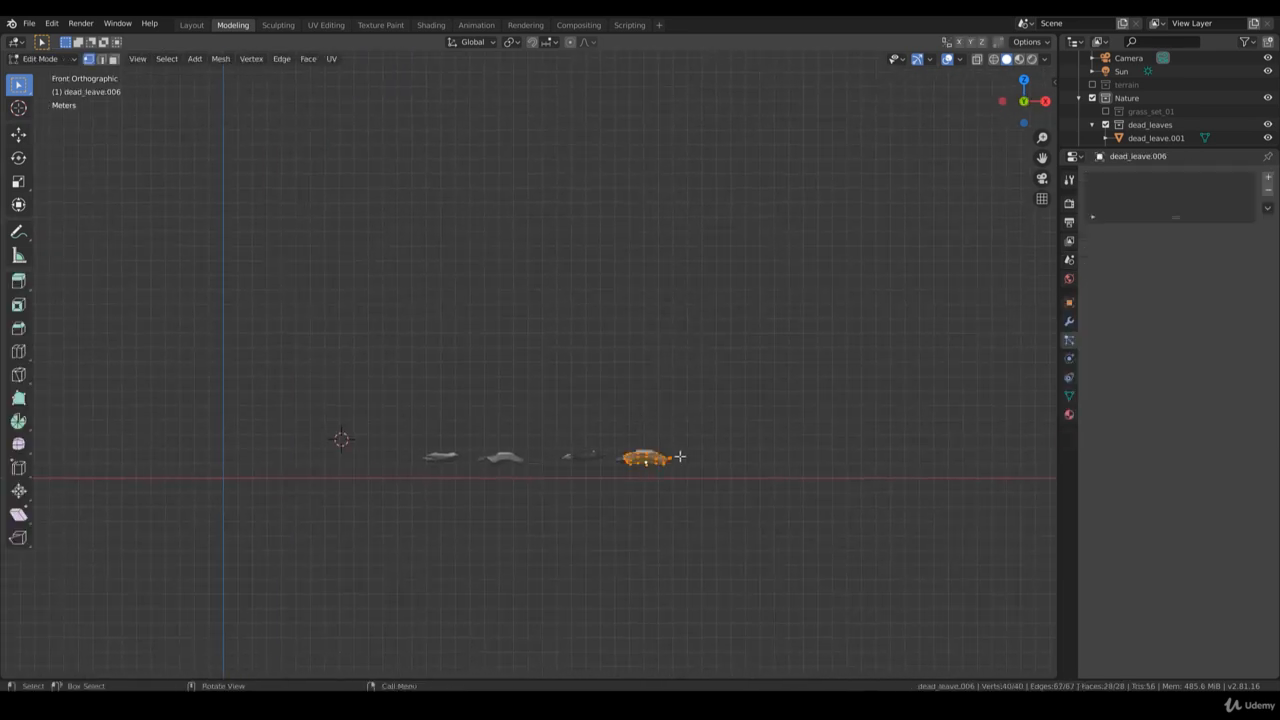
{"action": "key", "text": "g"}
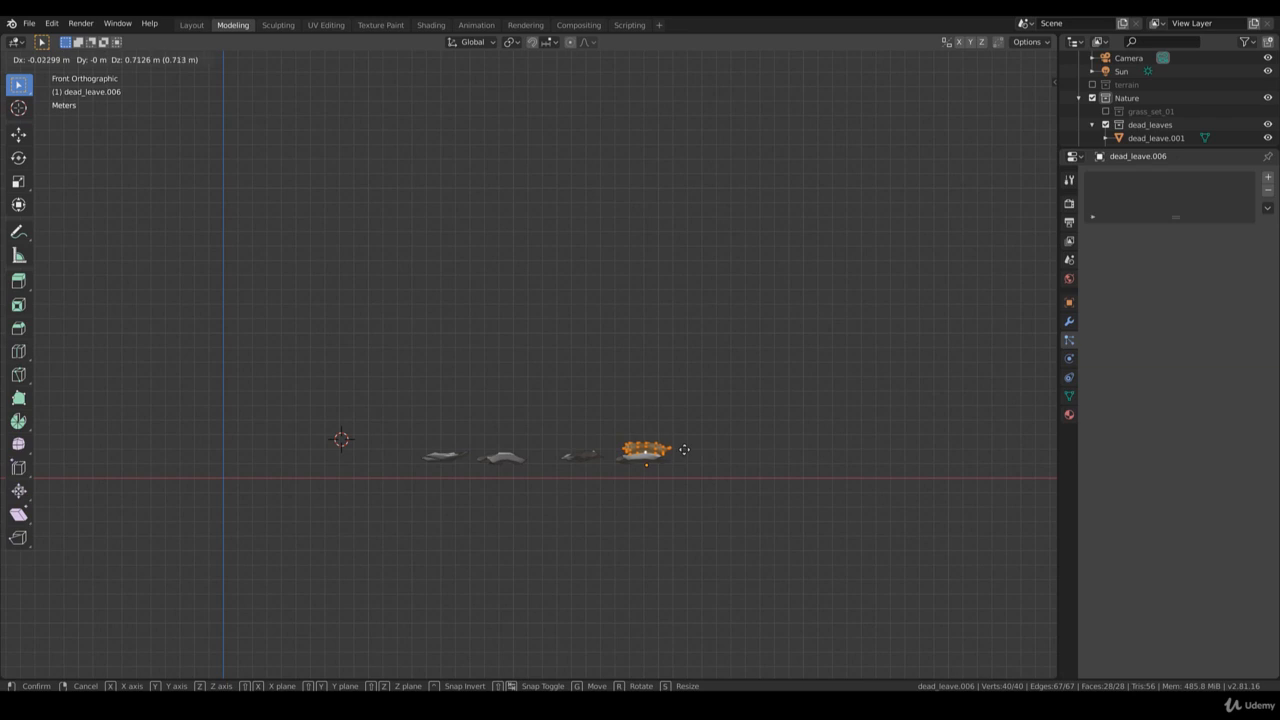
{"action": "left_click", "coordinate": [685, 449]}
{"action": "key", "text": "Tab"}
Raise the whole mesh of dead_leave.004 above its origin, level with the dead_leave.006 mesh
{"action": "left_click", "coordinate": [659, 460]}
{"action": "key", "text": "Tab"}
{"action": "key", "text": "g"}
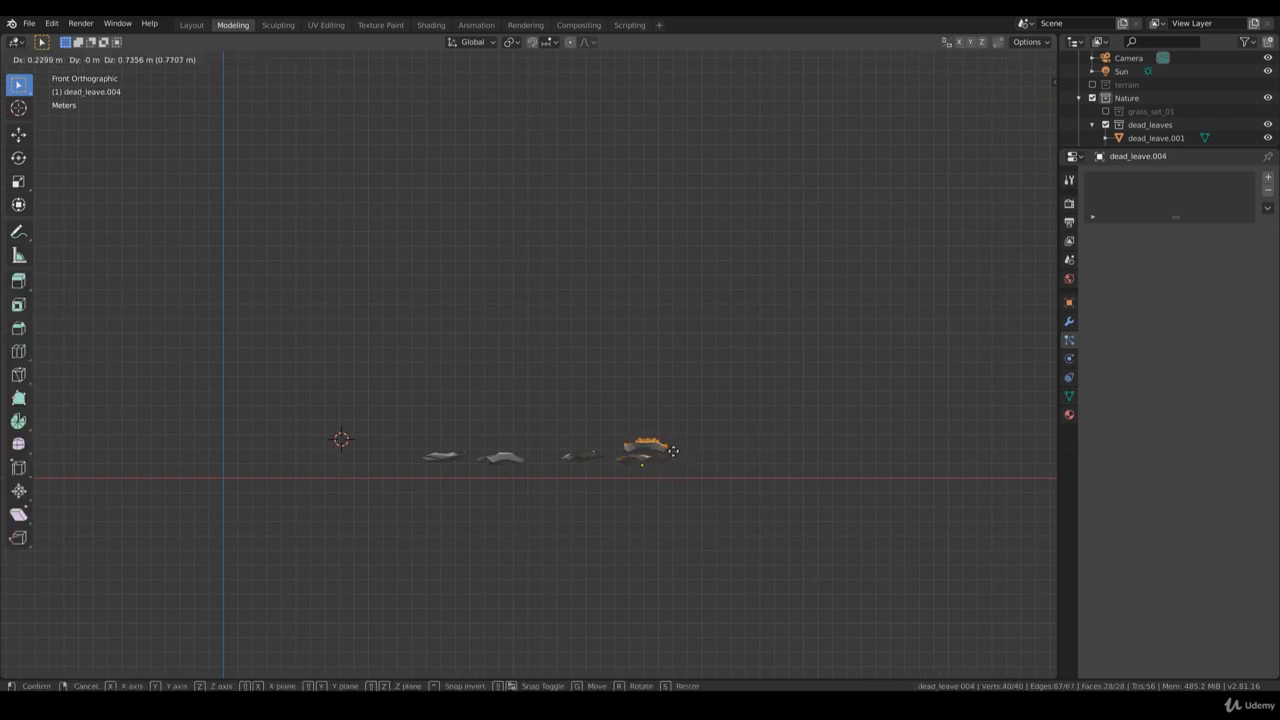
{"action": "left_click", "coordinate": [655, 459]}
{"action": "key", "text": "Tab"}
Raise the whole mesh of dead_leave.001 above its origin while leaving the origin in place
{"action": "left_click", "coordinate": [641, 460]}
{"action": "key", "text": "Tab"}
{"action": "key", "text": "g"}
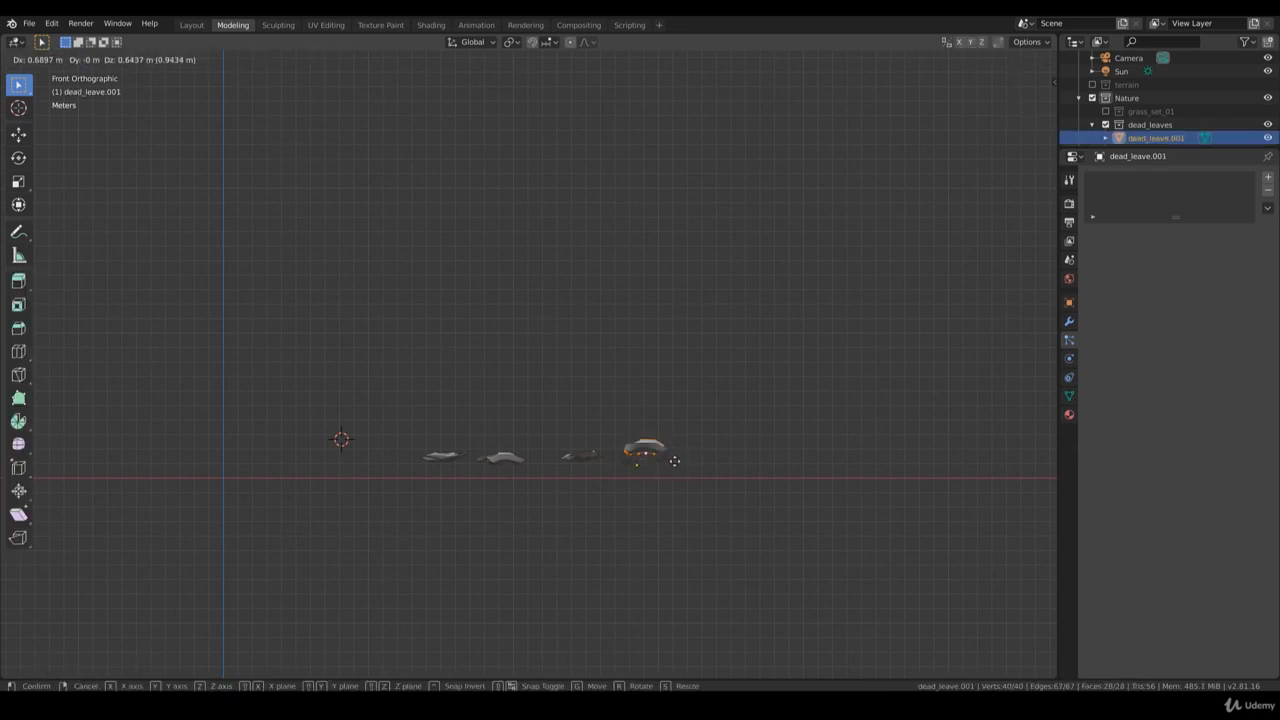
{"action": "left_click", "coordinate": [675, 456]}
{"action": "key", "text": "Tab"}
Raise the whole mesh of dead_leave.003 about 0.8 m above its origin, level with the other raised leaves
{"action": "left_click", "coordinate": [655, 460]}
{"action": "key", "text": "Tab"}
{"action": "key", "text": "g"}
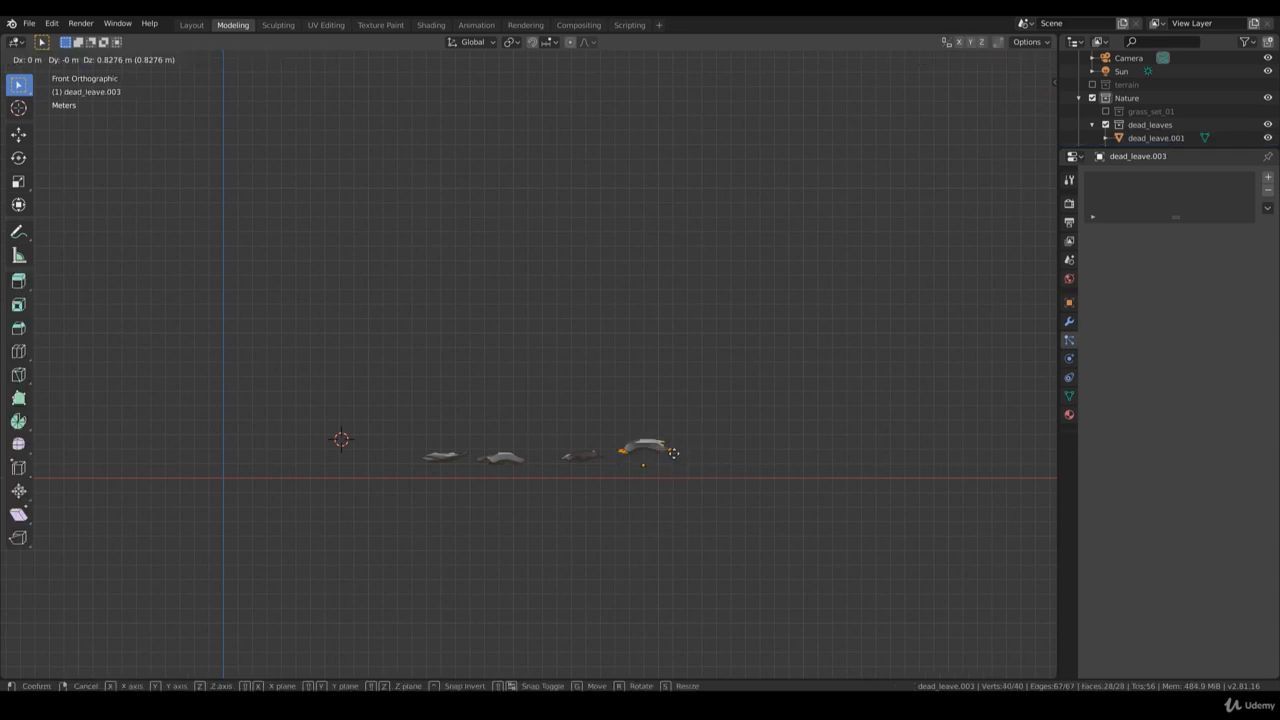
{"action": "left_click", "coordinate": [673, 451]}
{"action": "key", "text": "Tab"}
Raise the whole mesh of dead_leave.005 in the neighbouring leaf group above its origin
{"action": "left_click", "coordinate": [590, 456]}
{"action": "key", "text": "Tab"}
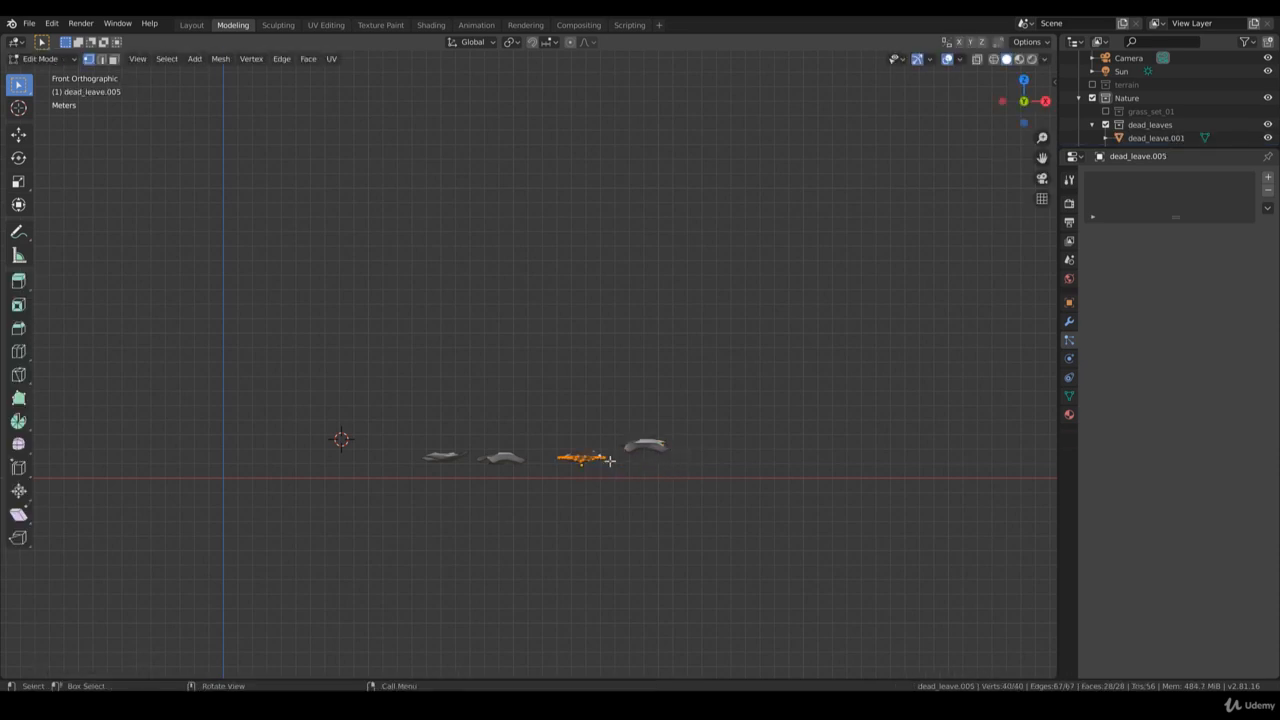
{"action": "key", "text": "g"}
{"action": "left_click", "coordinate": [611, 447]}
{"action": "scroll", "coordinate": [630, 450], "scroll_direction": "up", "scroll_amount": 3}
{"action": "key", "text": "Tab"}
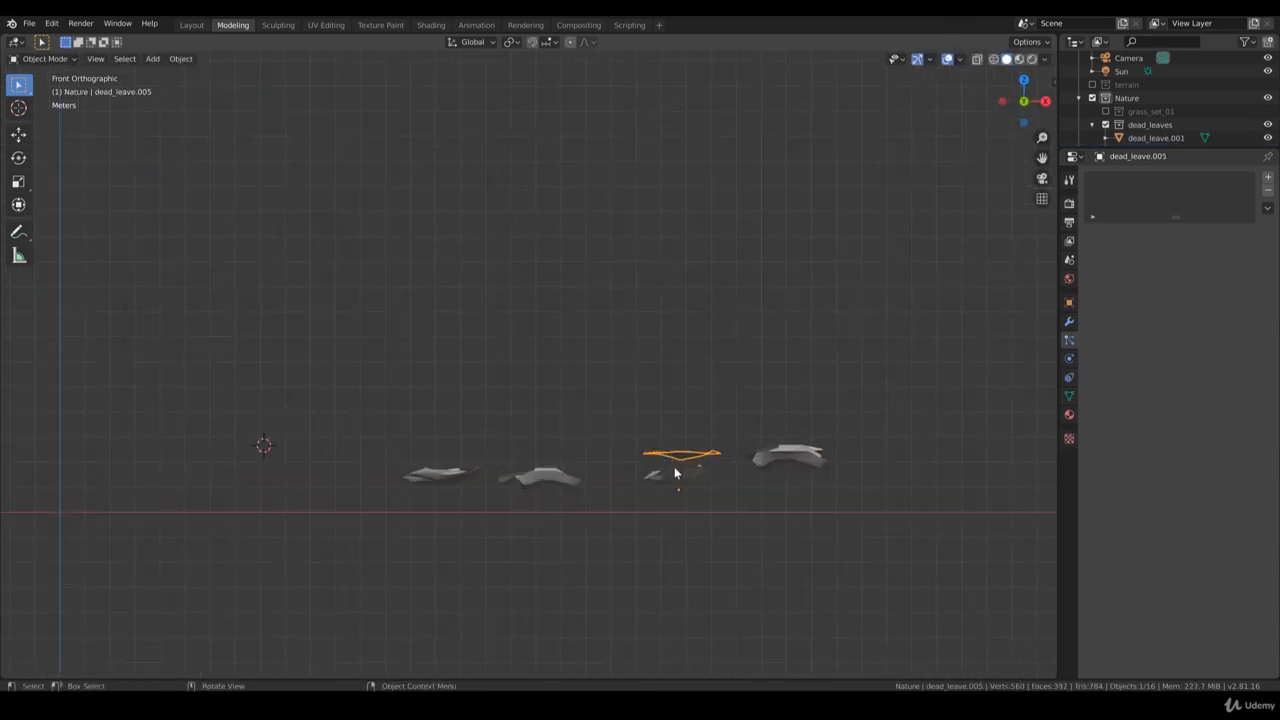
Raise the whole mesh of dead_leave.002 above its origin to the height of dead_leave.005
{"action": "left_click", "coordinate": [683, 477]}
{"action": "key", "text": "Tab"}
{"action": "key", "text": "g"}
{"action": "left_click", "coordinate": [690, 462]}
{"action": "key", "text": "Tab"}
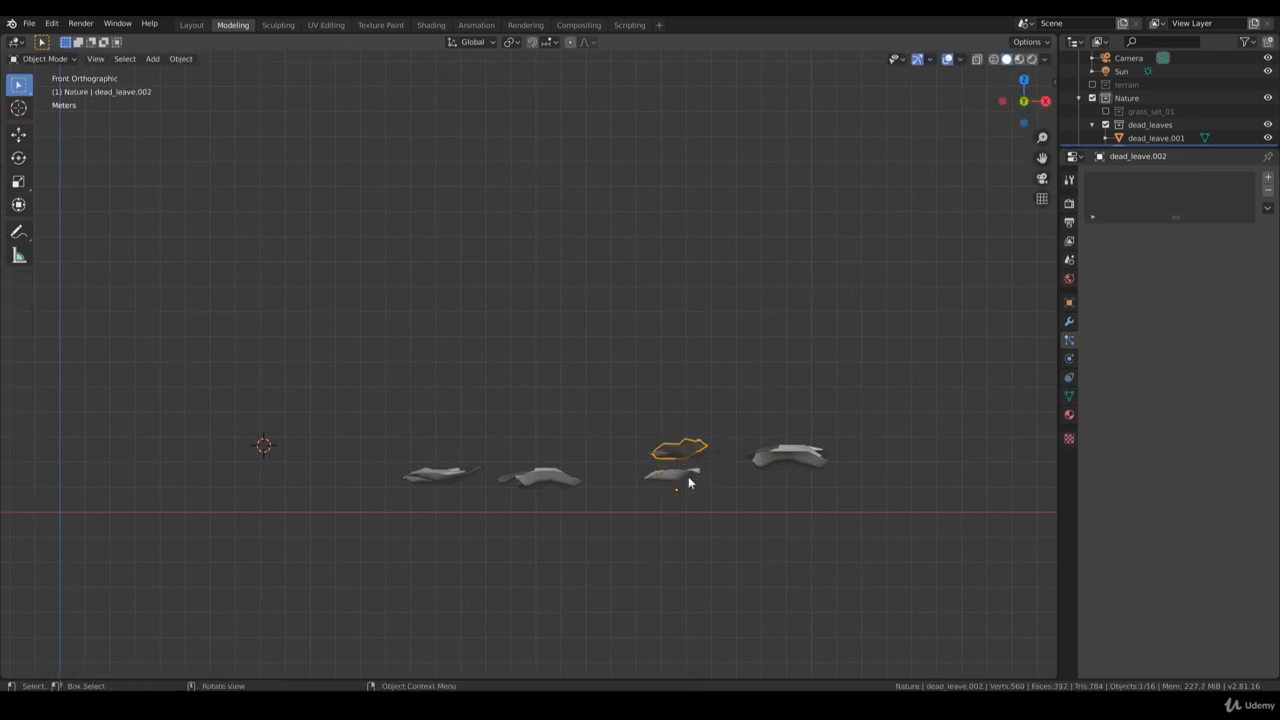
Raise the whole mesh of the leaf named dead_leave above its origin, level with its group
{"action": "left_click", "coordinate": [686, 478]}
{"action": "key", "text": "Tab"}
{"action": "key", "text": "g"}
{"action": "left_click", "coordinate": [703, 481]}
{"action": "key", "text": "Tab"}
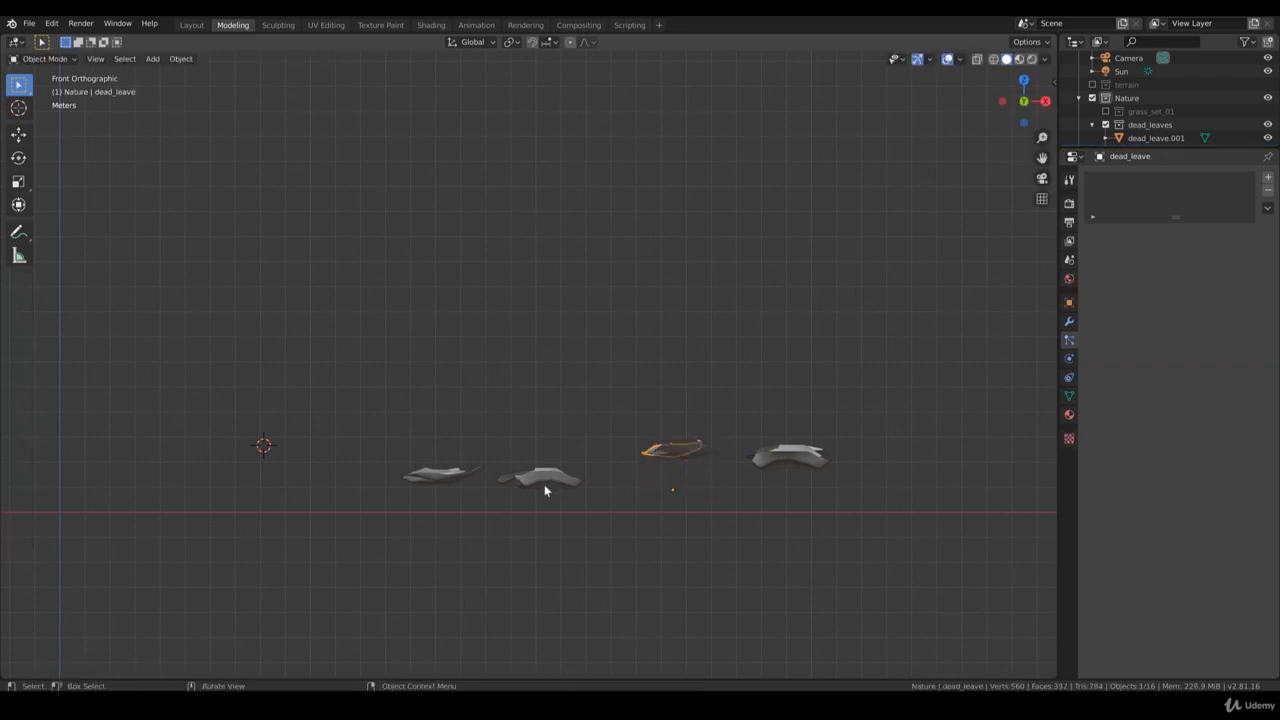
Select all linked vertices of dead_leave.013 and raise its mesh above the origin
{"action": "left_click", "coordinate": [544, 484]}
{"action": "key", "text": "Tab"}
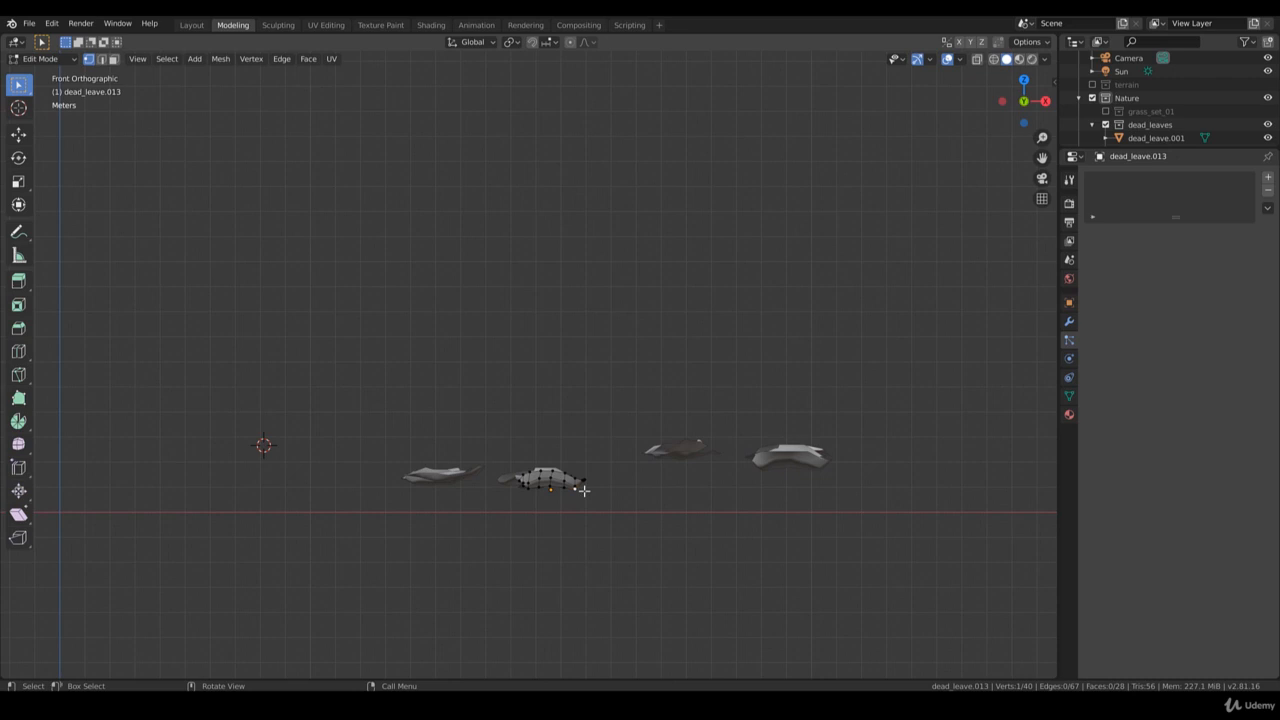
{"action": "key", "text": "ctrl+l"}
{"action": "key", "text": "g"}
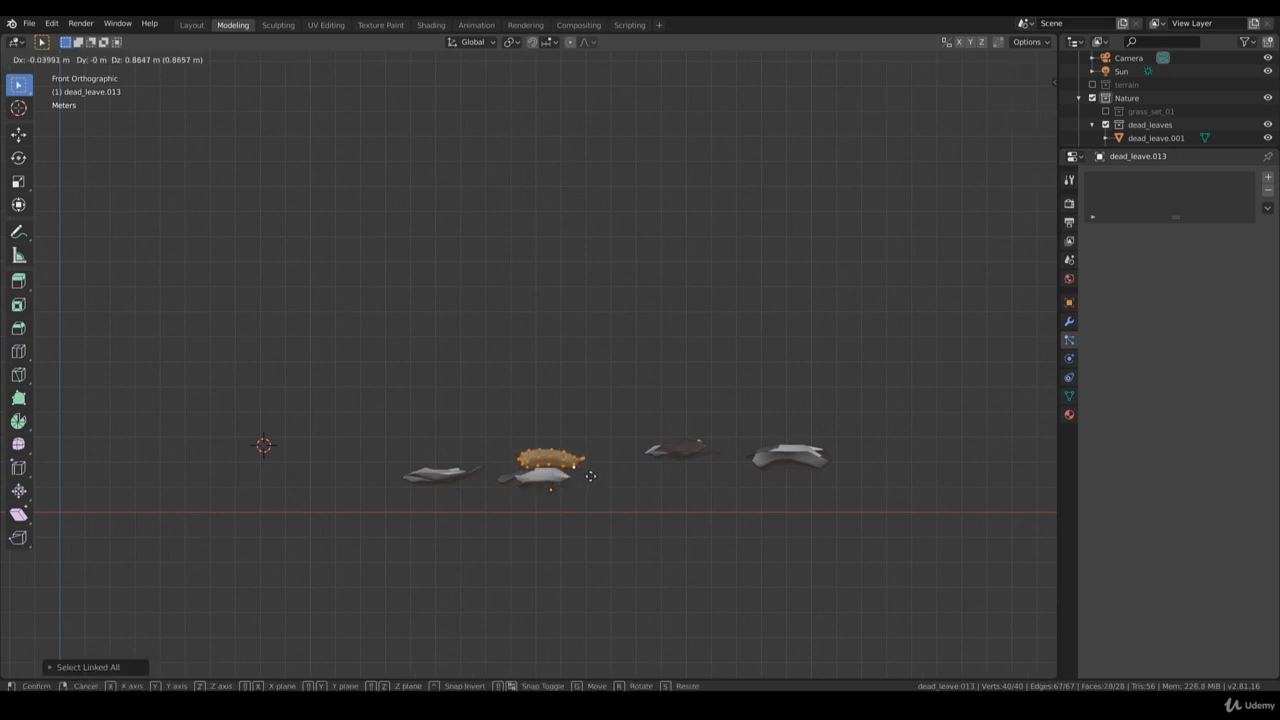
{"action": "left_click", "coordinate": [589, 481]}
{"action": "key", "text": "Tab"}
Raise the whole mesh of dead_leave.011 above its origin to the height of dead_leave.013
{"action": "left_click", "coordinate": [558, 486]}
{"action": "key", "text": "Tab"}
{"action": "key", "text": "Tab"}
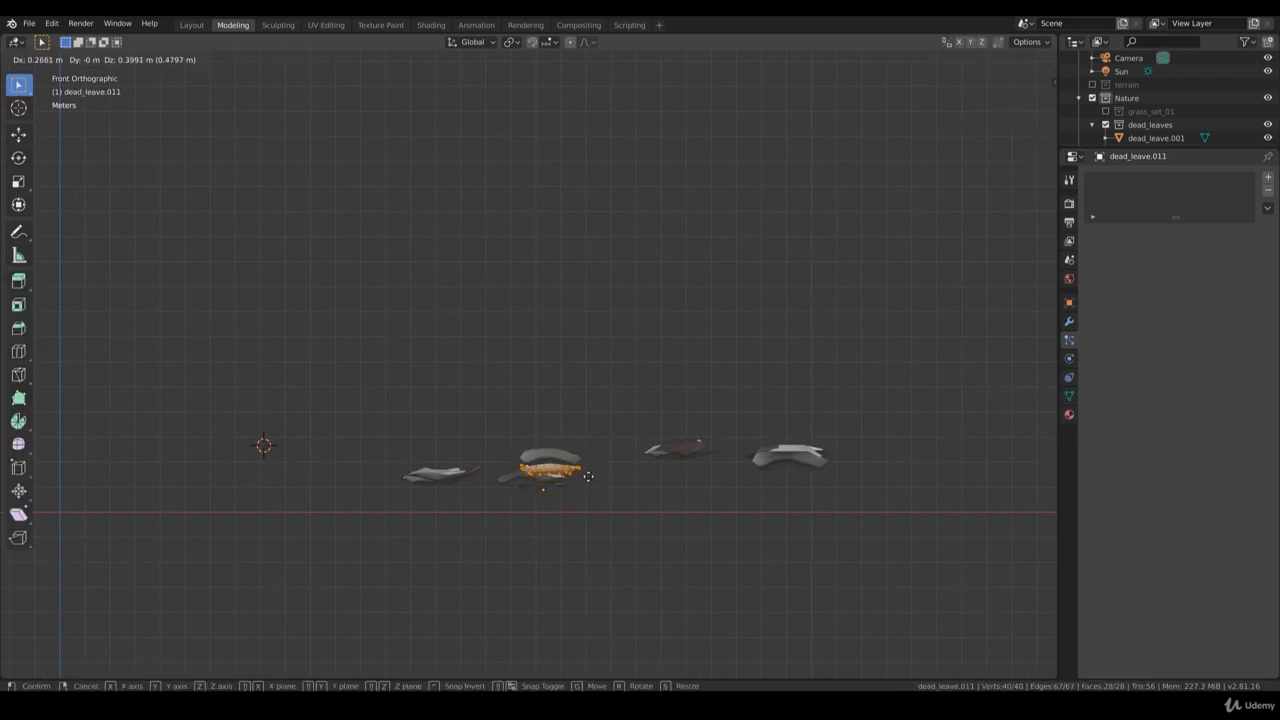
Select all linked vertices of dead_leave.008 and raise its mesh about 0.75 m above the origin
{"action": "left_click", "coordinate": [560, 478]}
{"action": "key", "text": "Tab"}
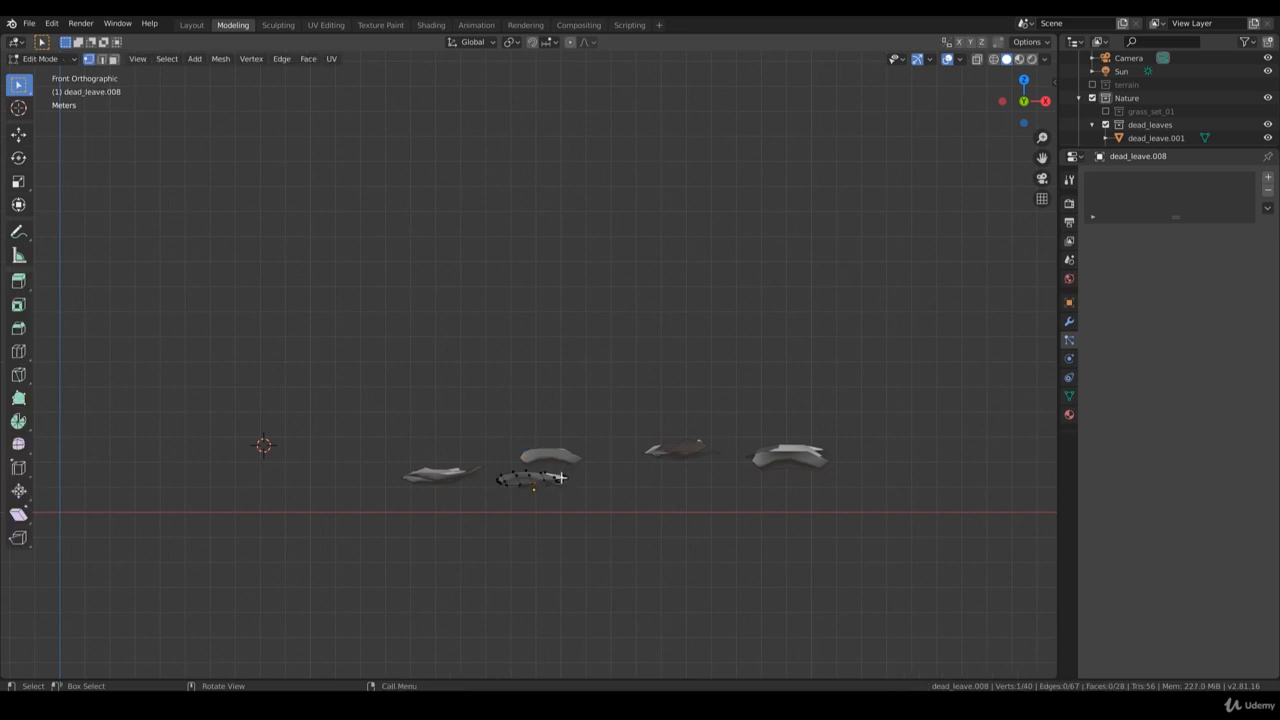
{"action": "key", "text": "ctrl+l"}
{"action": "key", "text": "g"}
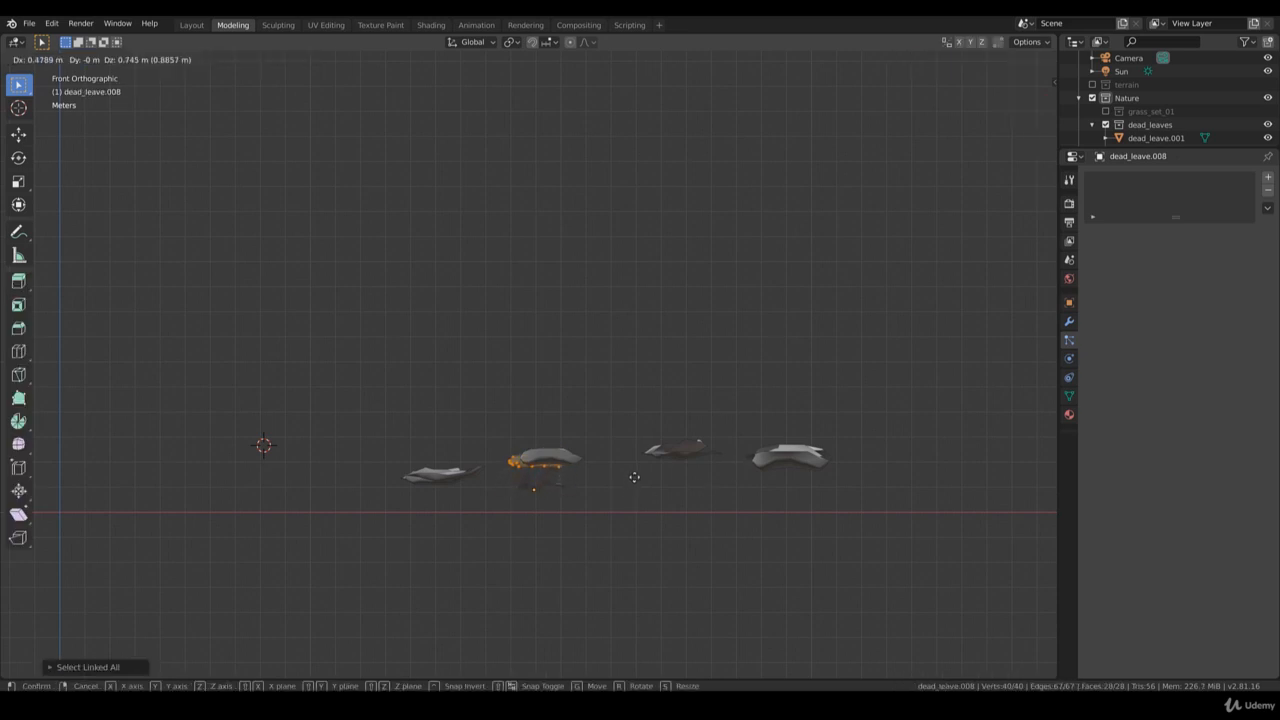
{"action": "left_click", "coordinate": [634, 477]}
{"action": "key", "text": "Tab"}
Raise the whole mesh of dead_leave.010 above its origin, level with the other leaves in its group
{"action": "left_click", "coordinate": [557, 486]}
{"action": "key", "text": "Tab"}
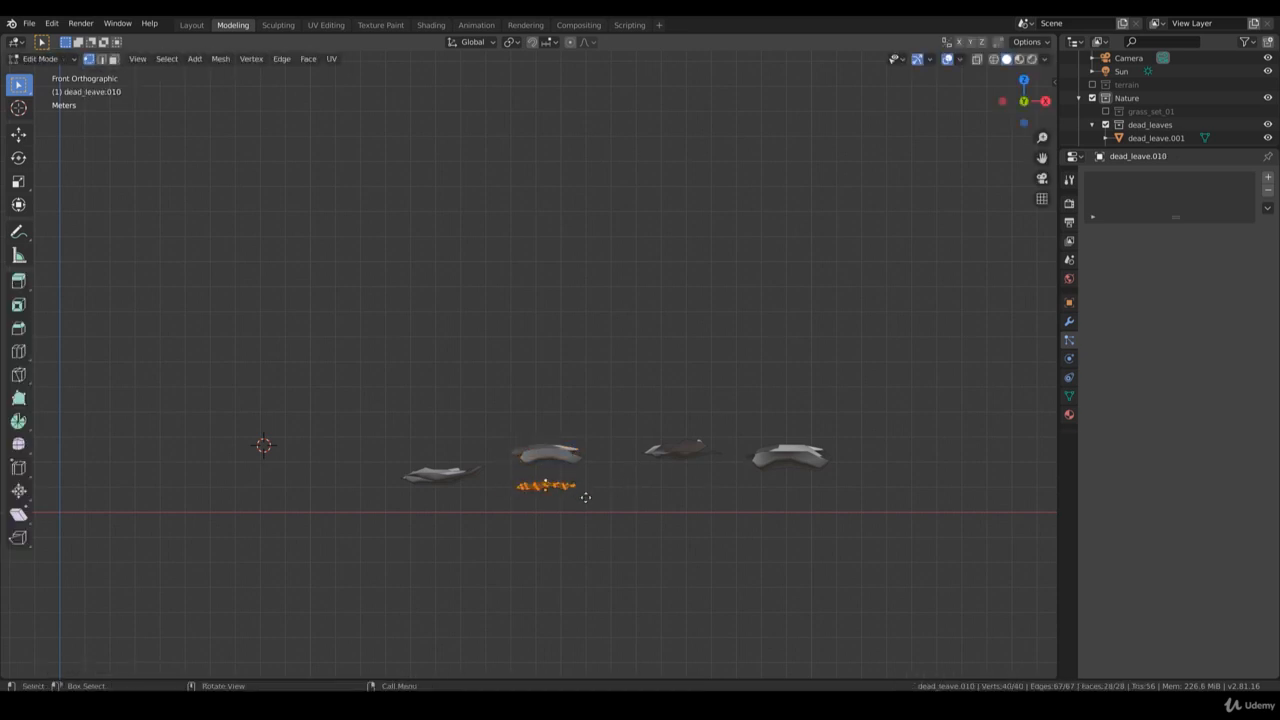
{"action": "key", "text": "g"}
{"action": "left_click", "coordinate": [590, 466]}
{"action": "key", "text": "Tab"}
Select all linked vertices of dead_leave.012 and raise its mesh above the origin
{"action": "left_click", "coordinate": [445, 482]}
{"action": "key", "text": "Tab"}
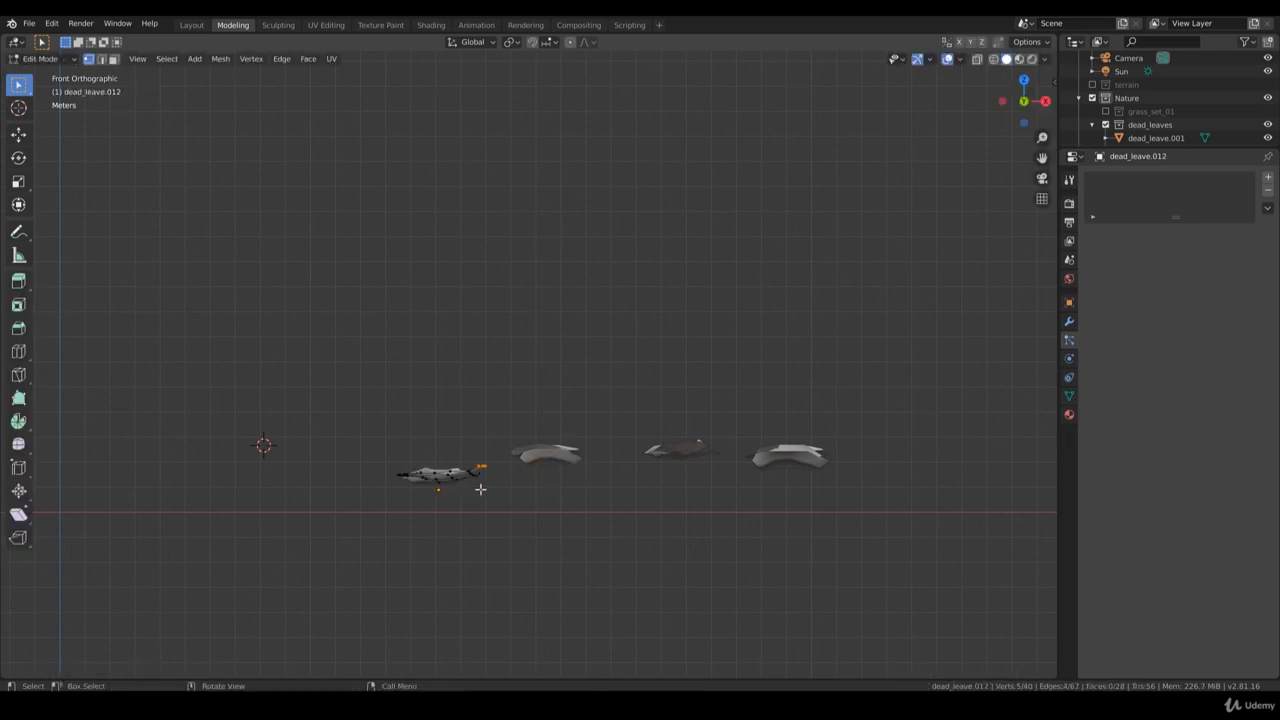
{"action": "key", "text": "ctrl+l"}
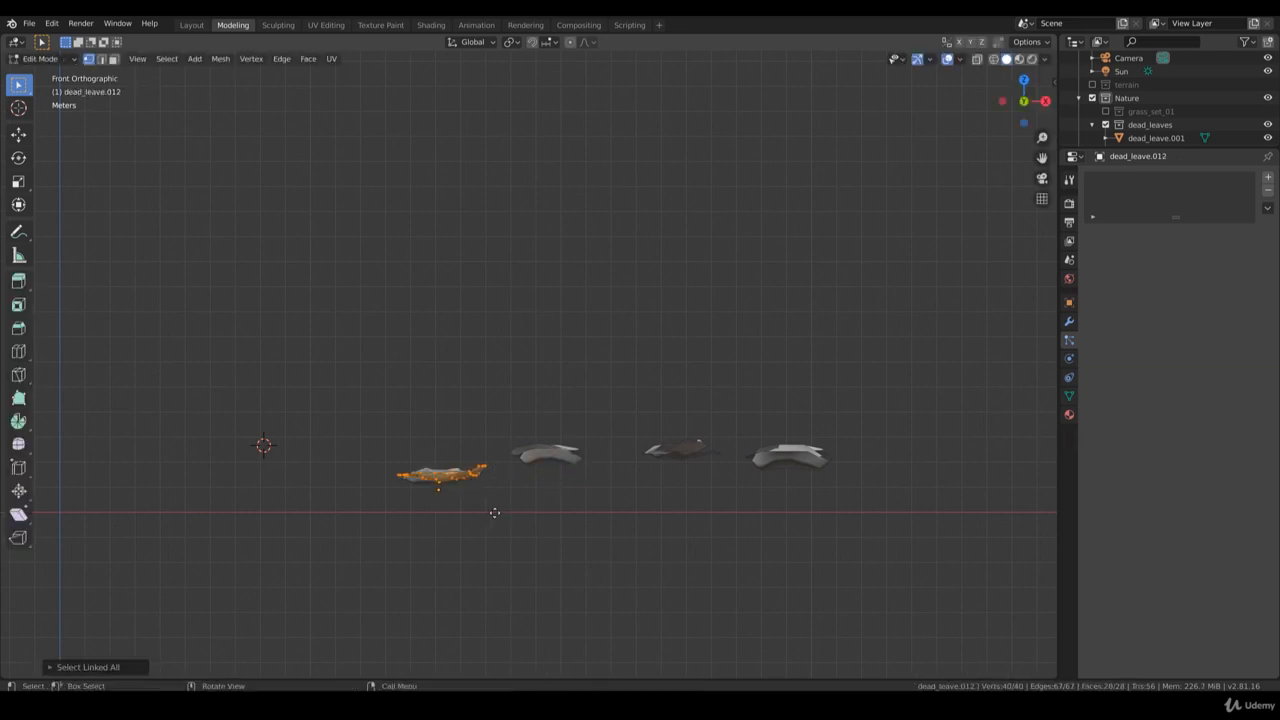
{"action": "key", "text": "g"}
{"action": "left_click", "coordinate": [494, 491]}
{"action": "key", "text": "Tab"}
Raise the whole mesh of dead_leave.009 above its origin to the height of dead_leave.012
{"action": "left_click", "coordinate": [463, 488]}
{"action": "key", "text": "Tab"}
{"action": "key", "text": "g"}
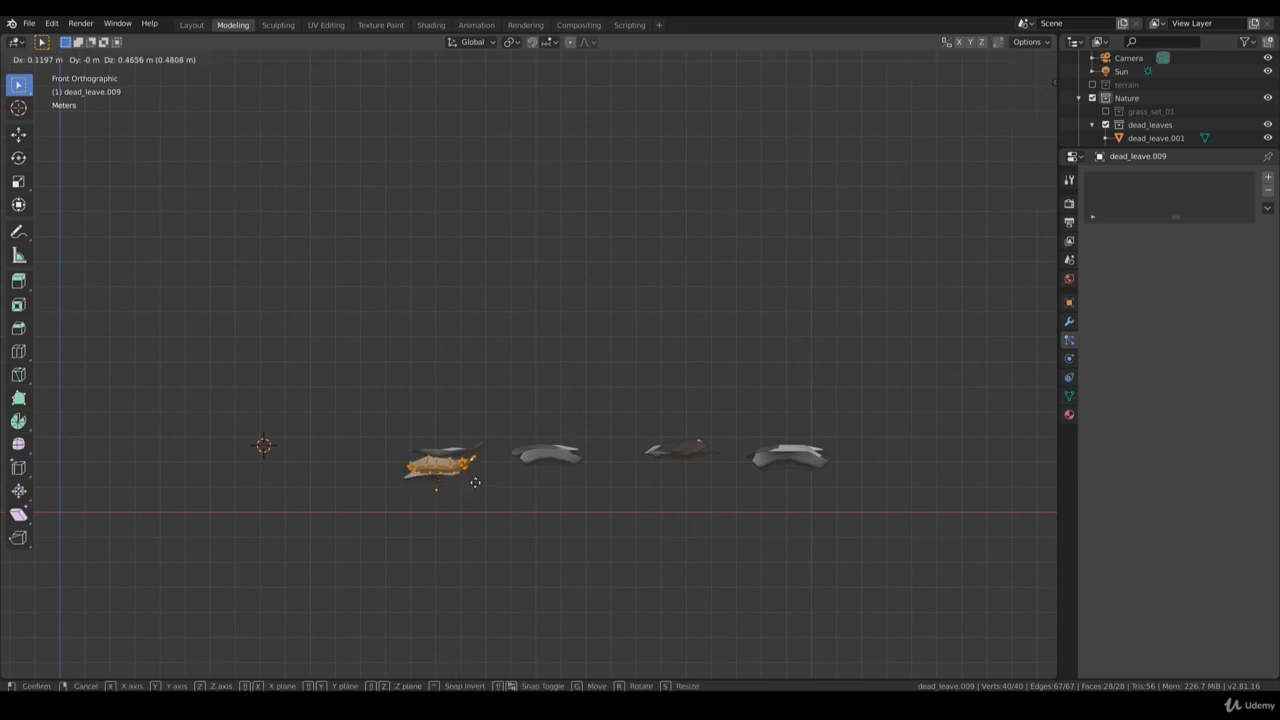
{"action": "left_click", "coordinate": [468, 478]}
{"action": "key", "text": "Tab"}
Select all linked vertices of dead_leave.007 and raise its mesh above the origin, level with the neighbouring leaves
{"action": "left_click", "coordinate": [444, 486]}
{"action": "key", "text": "Tab"}
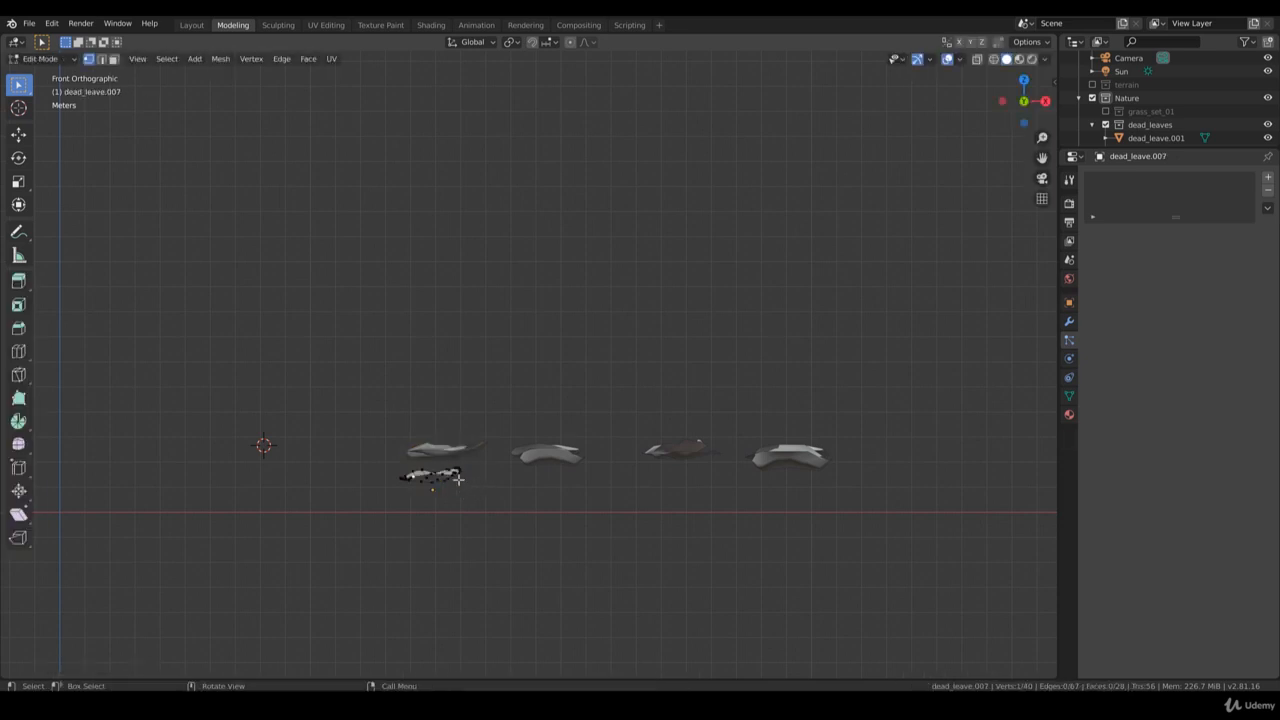
{"action": "key", "text": "ctrl+l"}
{"action": "key", "text": "g"}
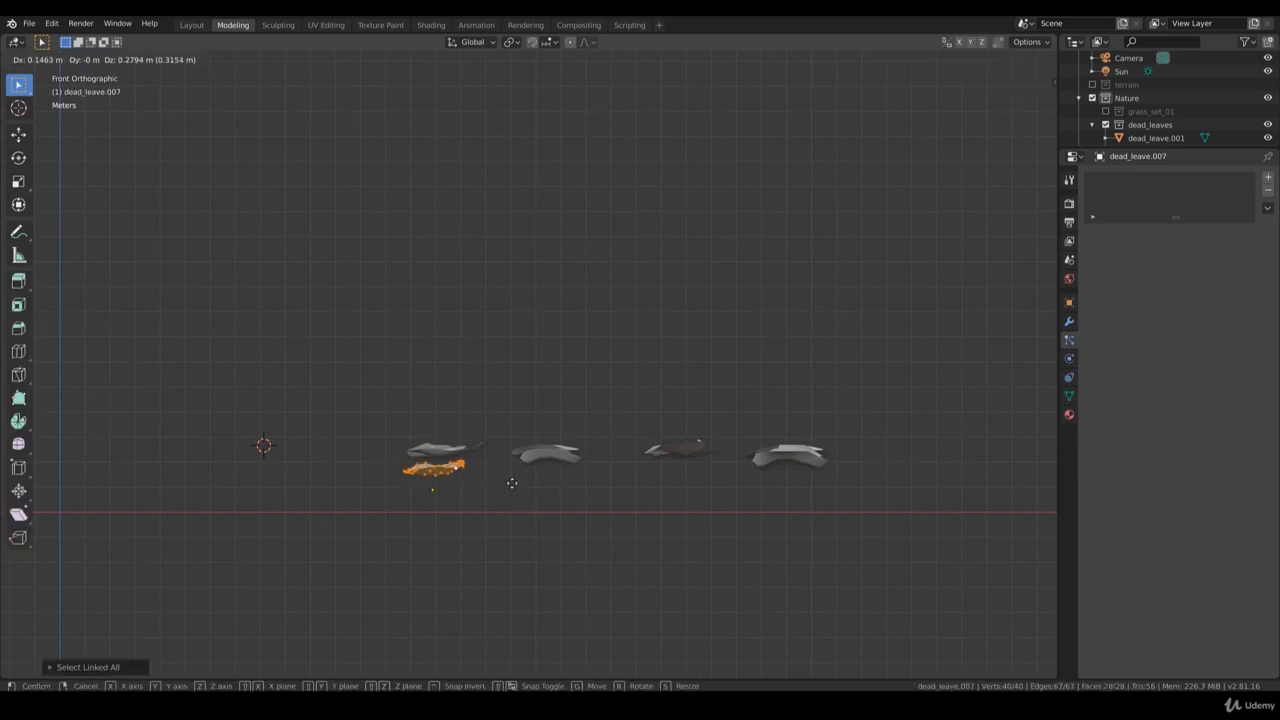
{"action": "left_click", "coordinate": [512, 472]}
{"action": "key", "text": "Tab"}
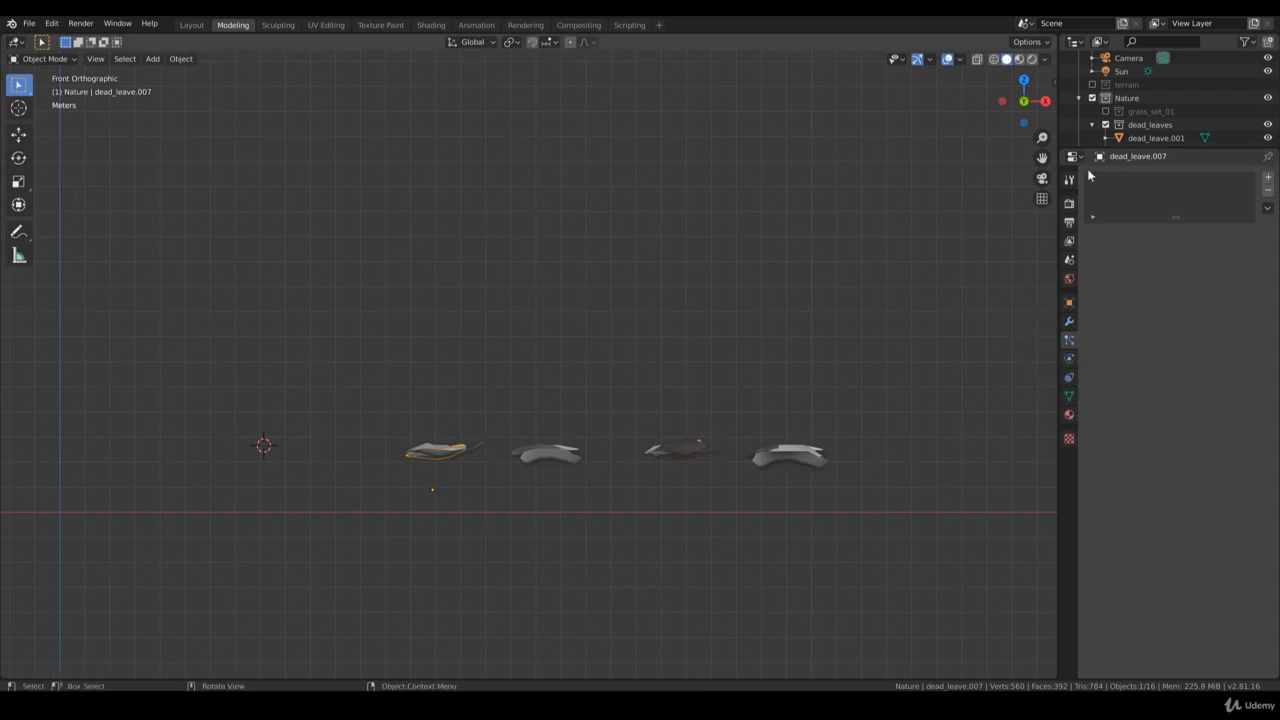
Exclude the Nature collection, enable the terrain collection and look through the scene camera
{"action": "left_click", "coordinate": [1092, 98]}
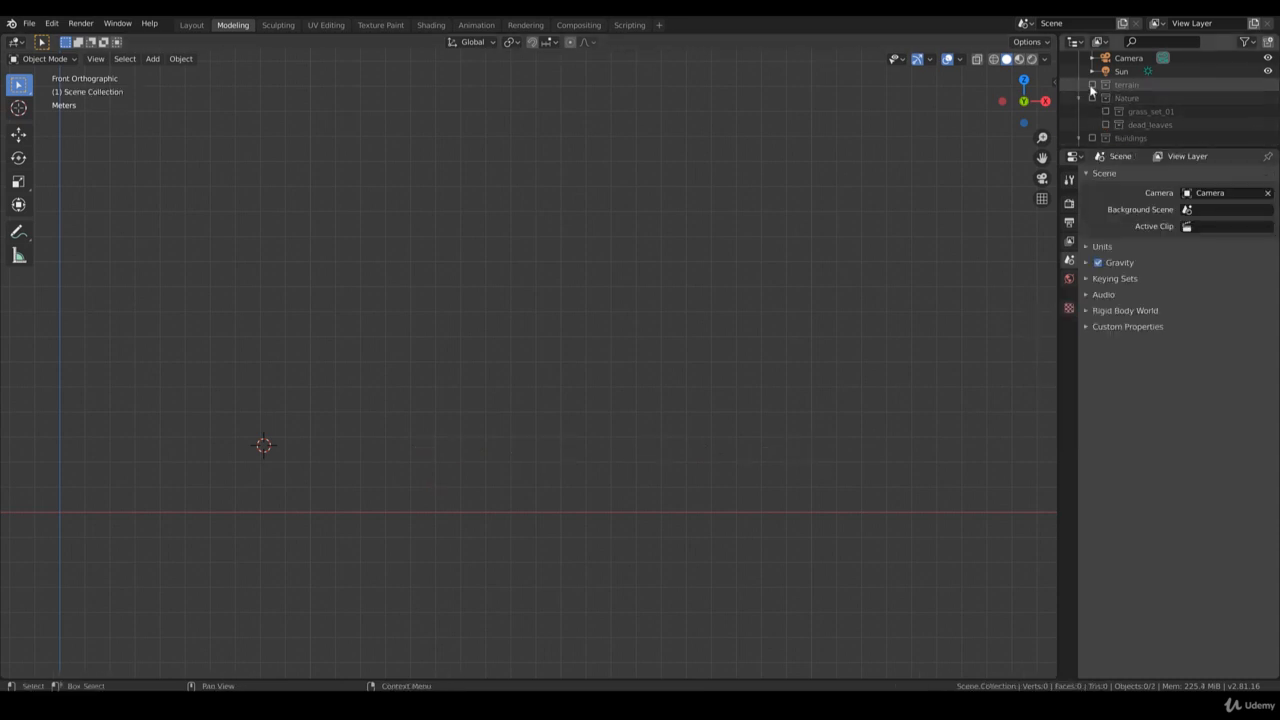
{"action": "left_click", "coordinate": [1092, 84]}
{"action": "key", "text": "KP_0"}
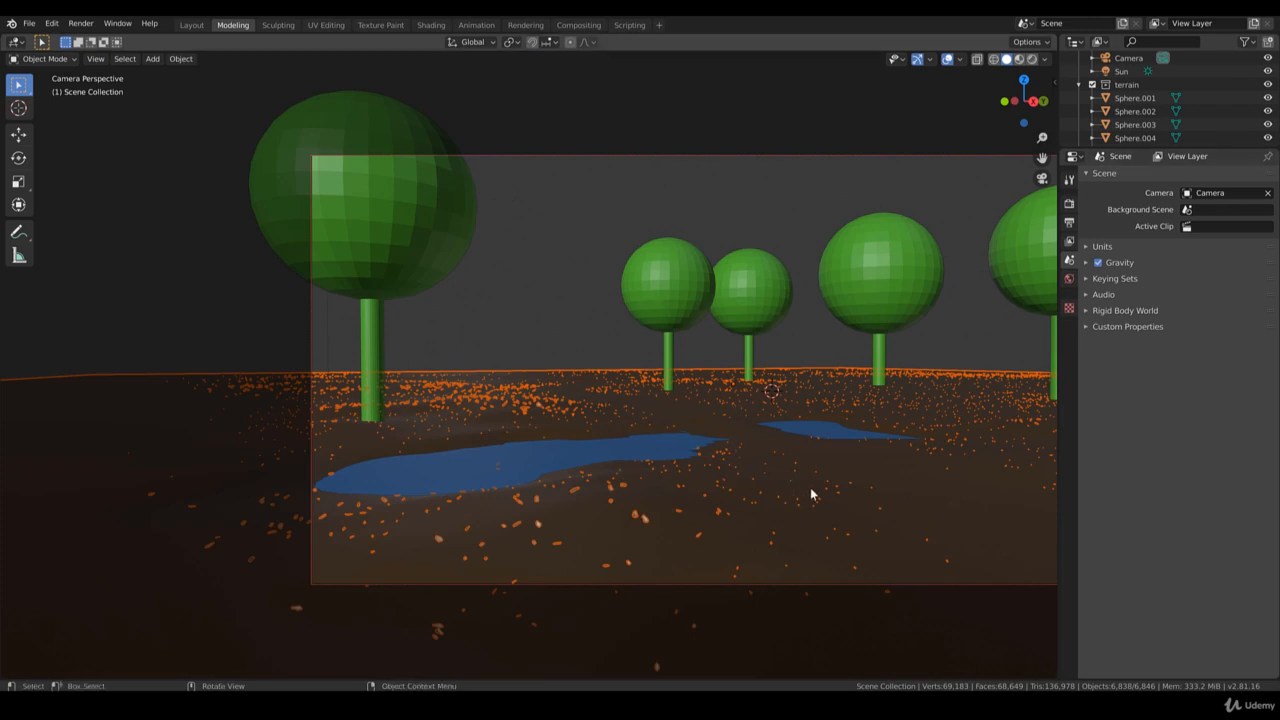
Select the terrain and bring up the leave_var texture of its dead_leaves particle system
{"action": "left_click", "coordinate": [1008, 485]}
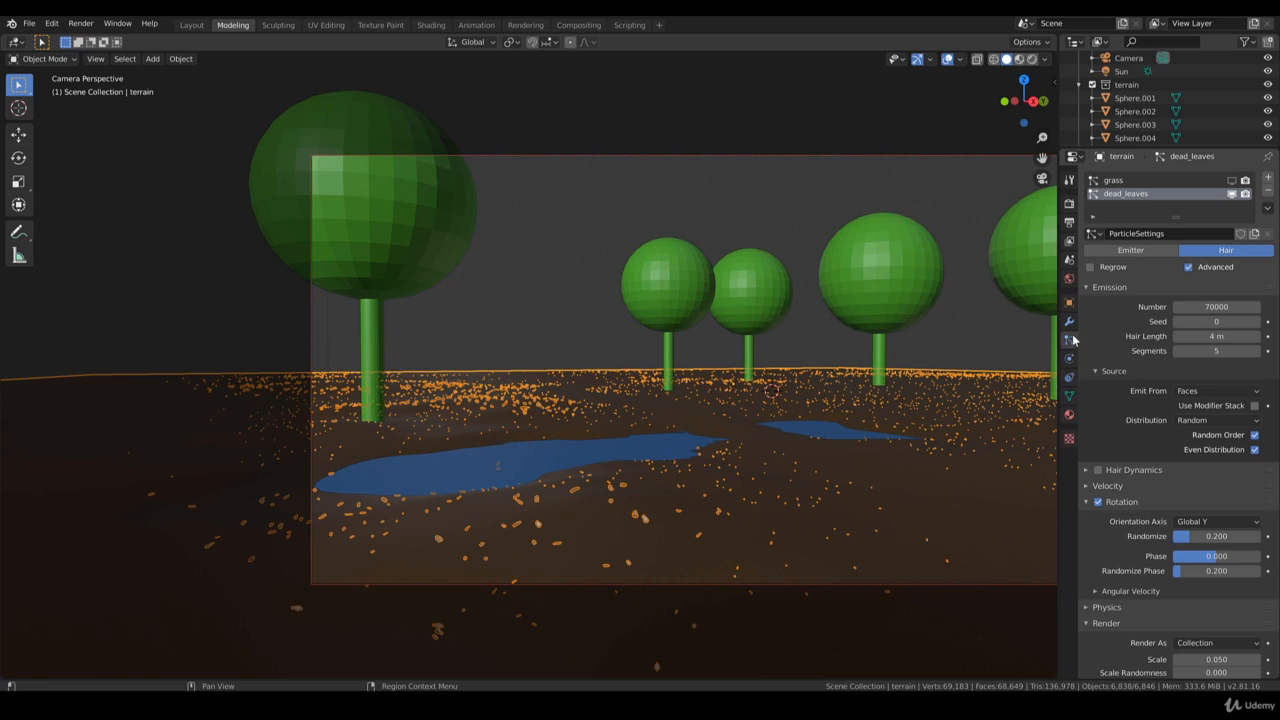
{"action": "left_click", "coordinate": [1069, 438]}
{"action": "scroll", "coordinate": [1078, 560], "scroll_direction": "down", "scroll_amount": 1}
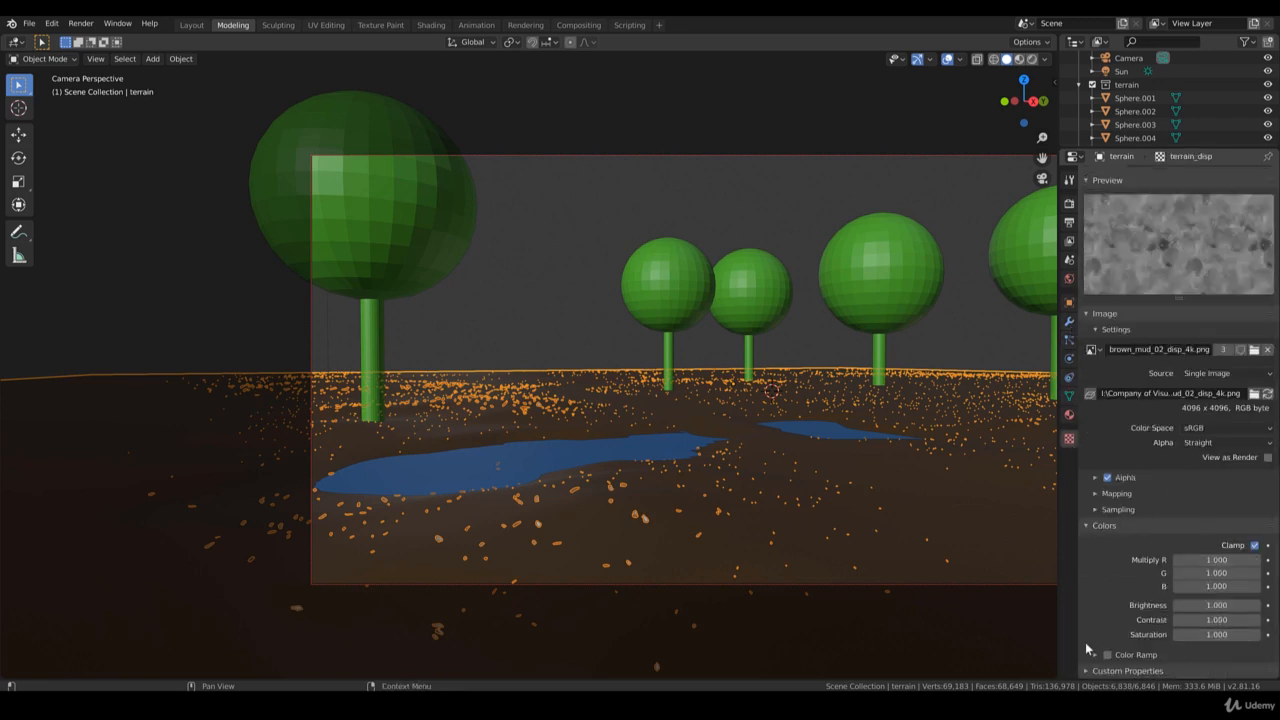
{"action": "left_click", "coordinate": [1087, 524]}
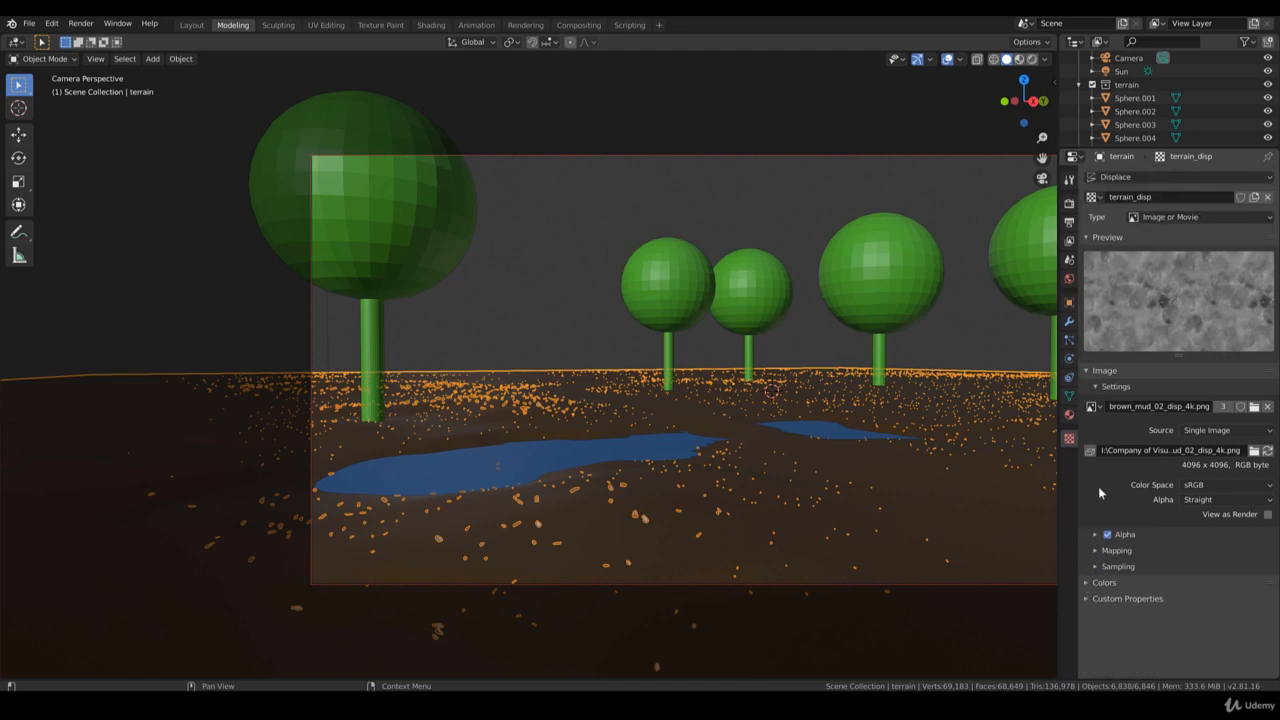
{"action": "left_click", "coordinate": [1132, 177]}
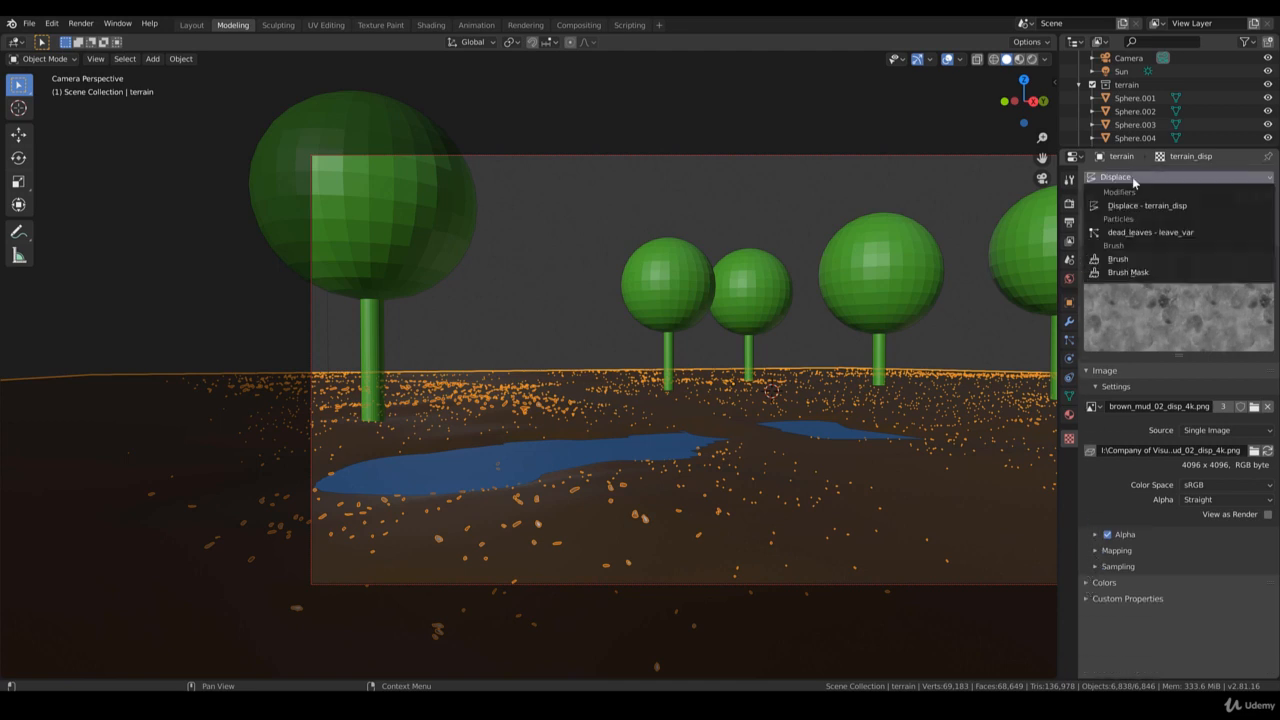
{"action": "left_click", "coordinate": [1143, 233]}
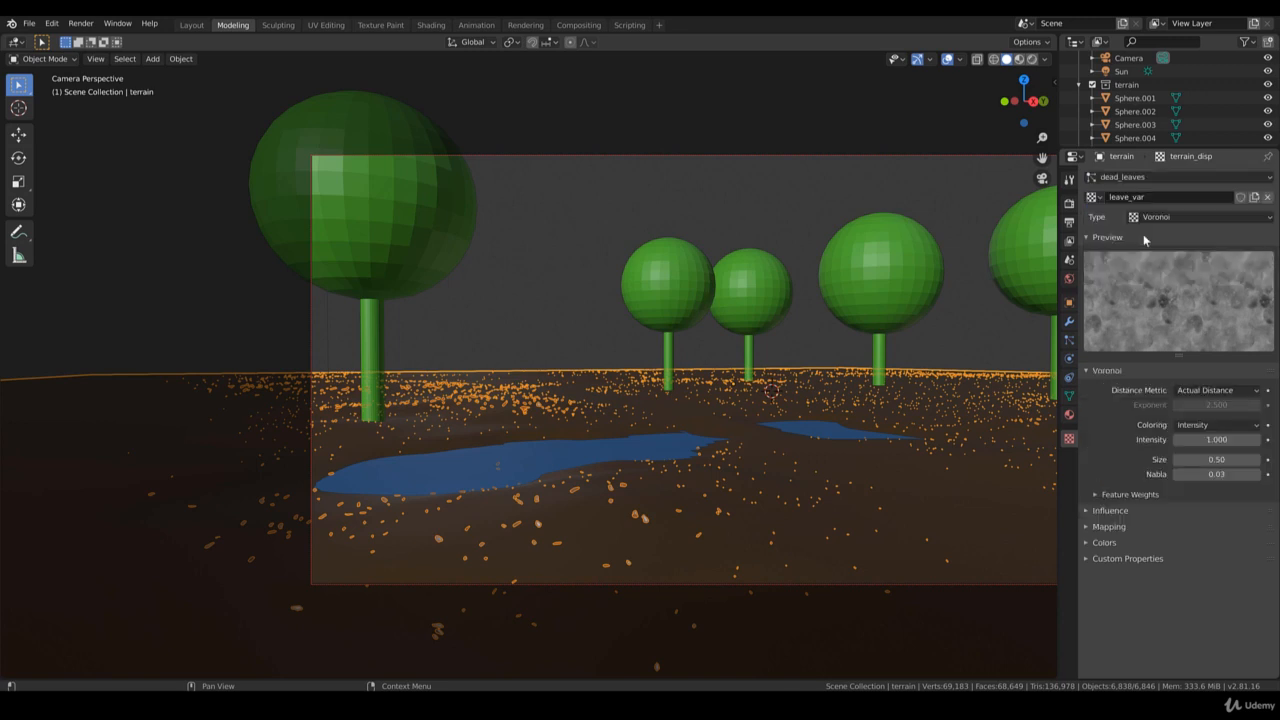
Set the leave_var texture's Hair Length influence to 0.8
{"action": "left_click", "coordinate": [1089, 510]}
{"action": "left_click", "coordinate": [1213, 657]}
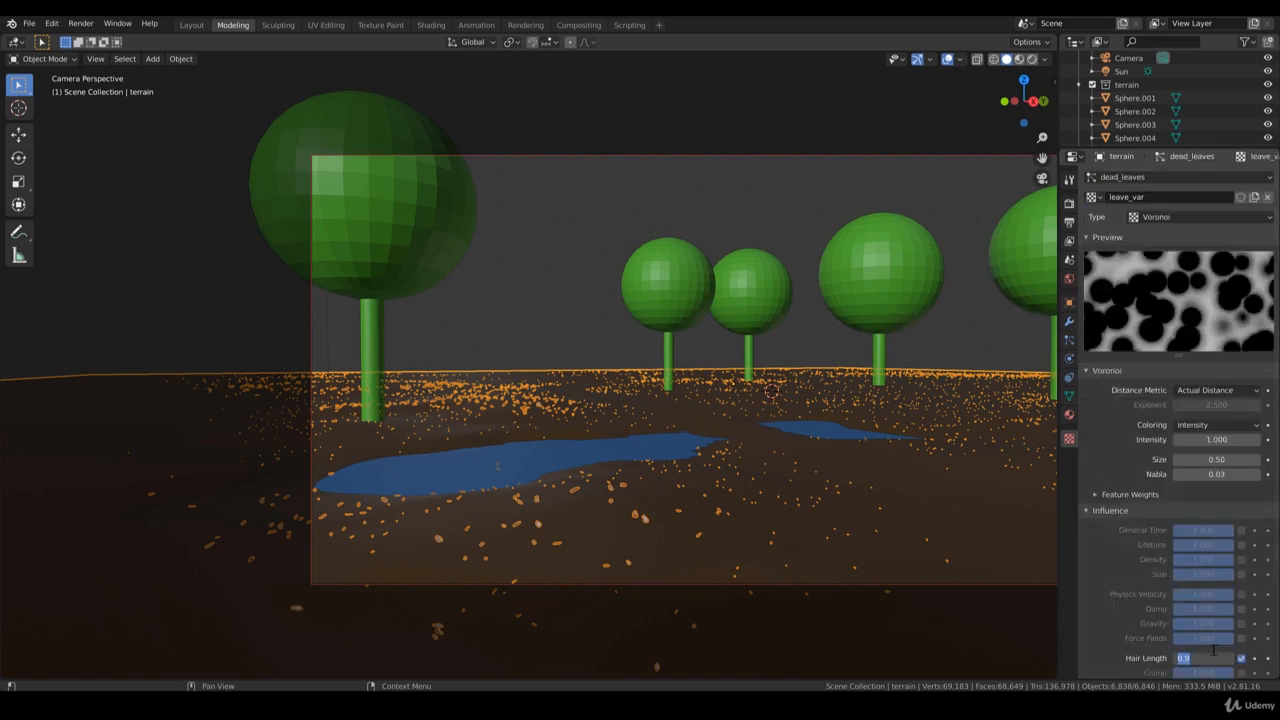
{"action": "key", "text": "BackSpace"}
{"action": "type", "text": ".8"}
{"action": "key", "text": "Return"}
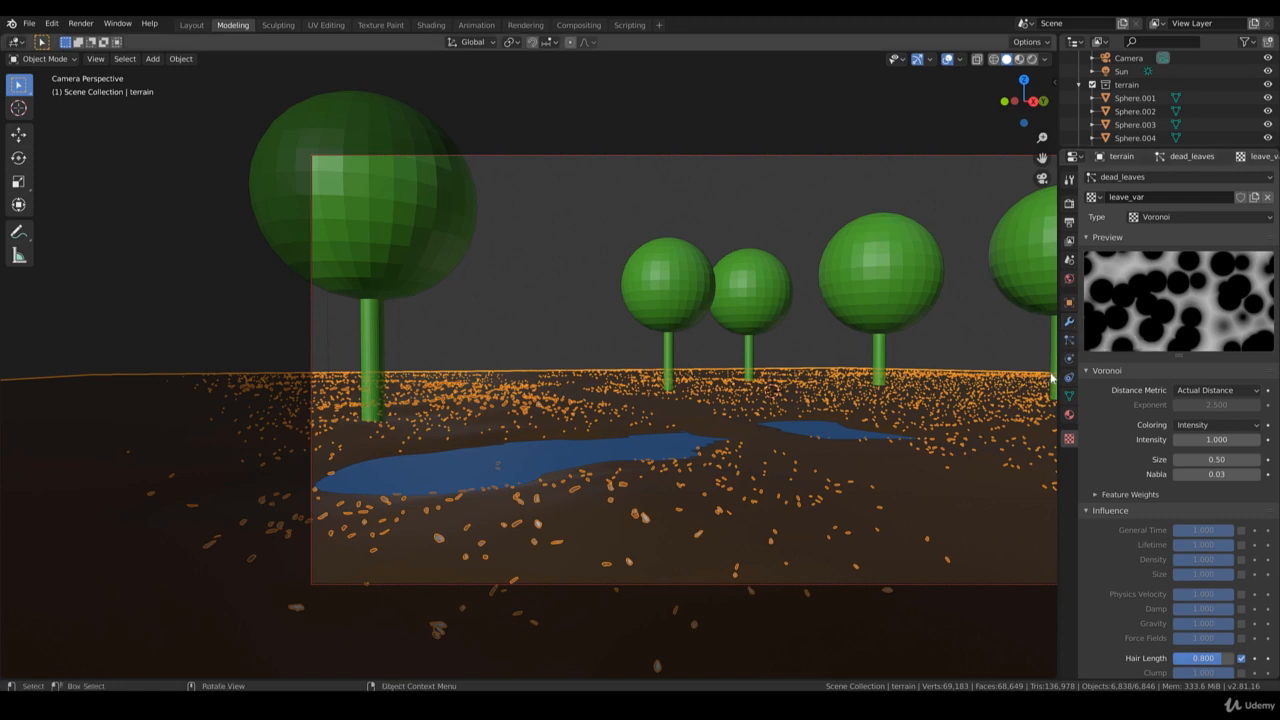
Set the emission number of the terrain's dead_leaves particle system to 150000
{"action": "left_click", "coordinate": [1069, 340]}
{"action": "left_click", "coordinate": [1205, 307]}
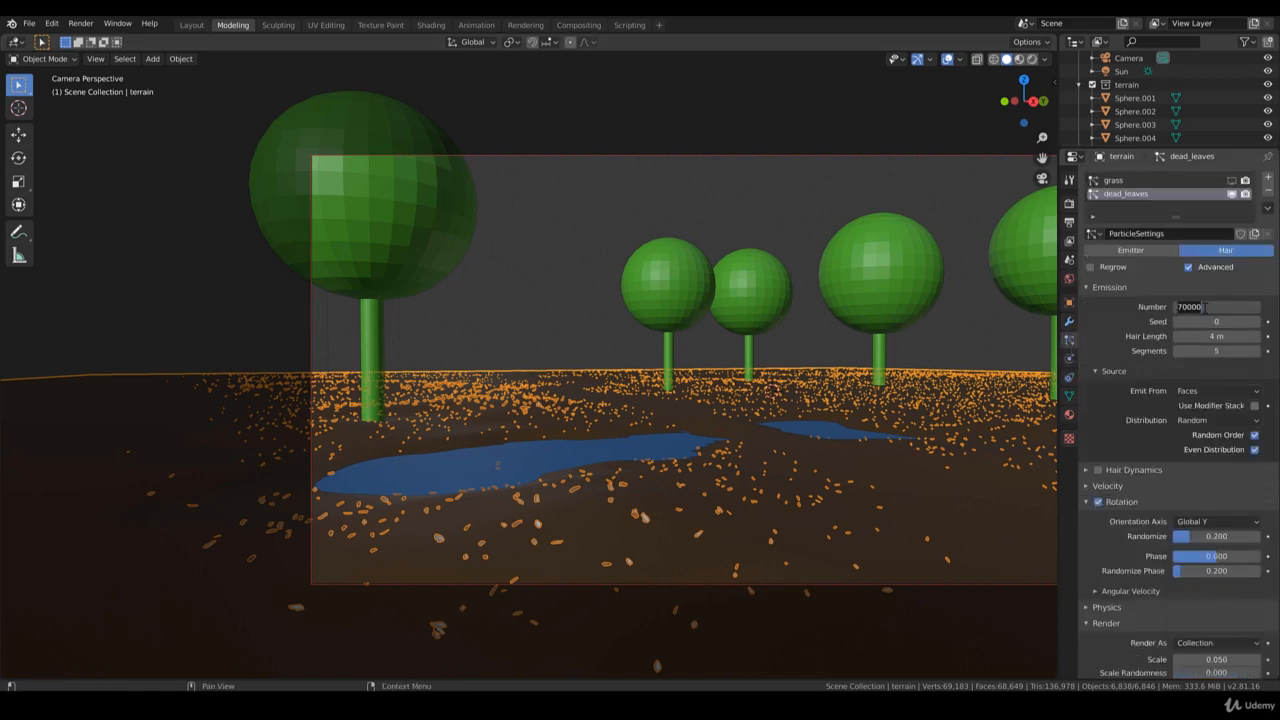
{"action": "type", "text": "15"}
{"action": "key", "text": "Return"}
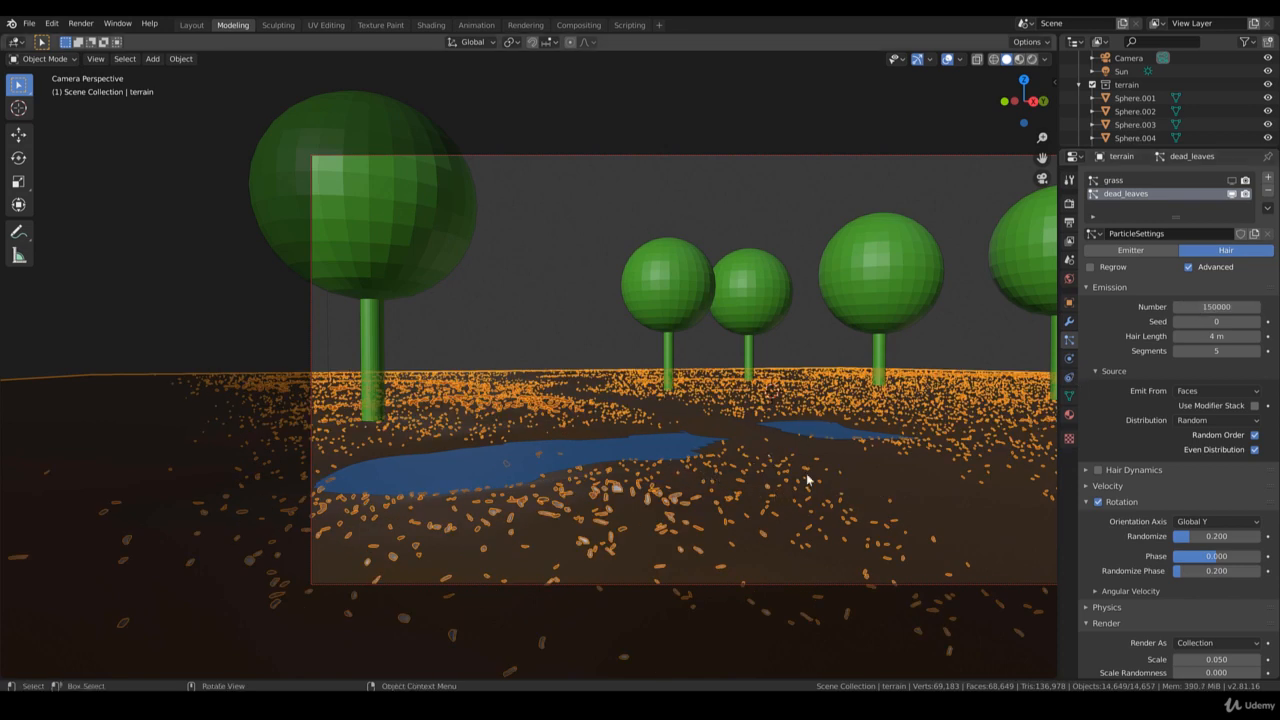
Collapse the terrain and Nature collections in the outliner and enable the Buildings collection
{"action": "scroll", "coordinate": [817, 464], "scroll_direction": "down", "scroll_amount": 2}
{"action": "scroll", "coordinate": [1190, 100], "scroll_direction": "down", "scroll_amount": 2}
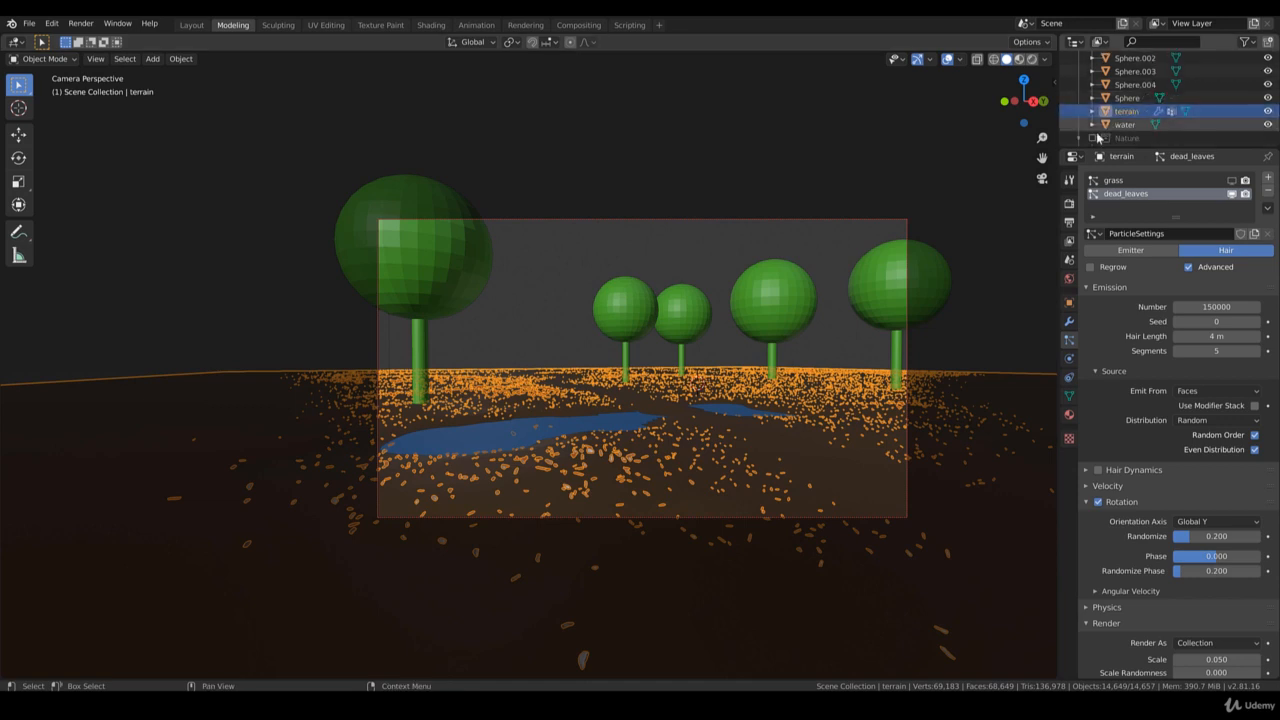
{"action": "scroll", "coordinate": [1097, 125], "scroll_direction": "up", "scroll_amount": 3}
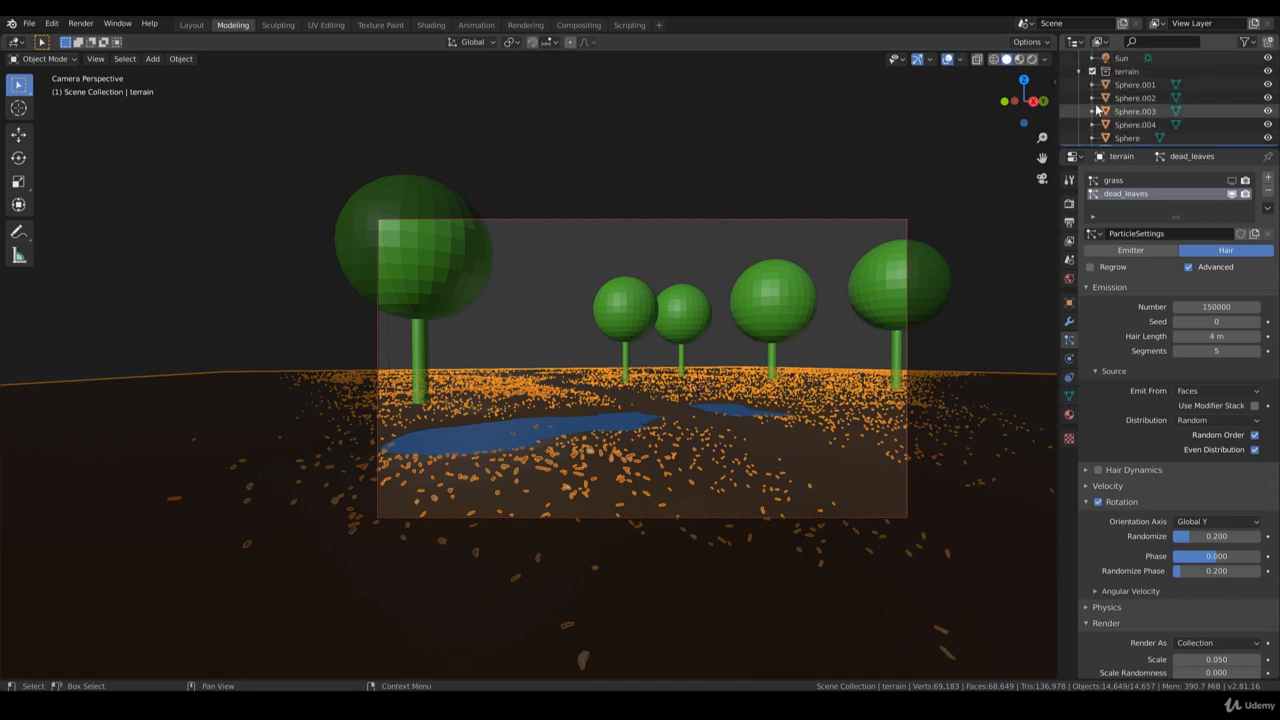
{"action": "scroll", "coordinate": [1097, 115], "scroll_direction": "down", "scroll_amount": 2}
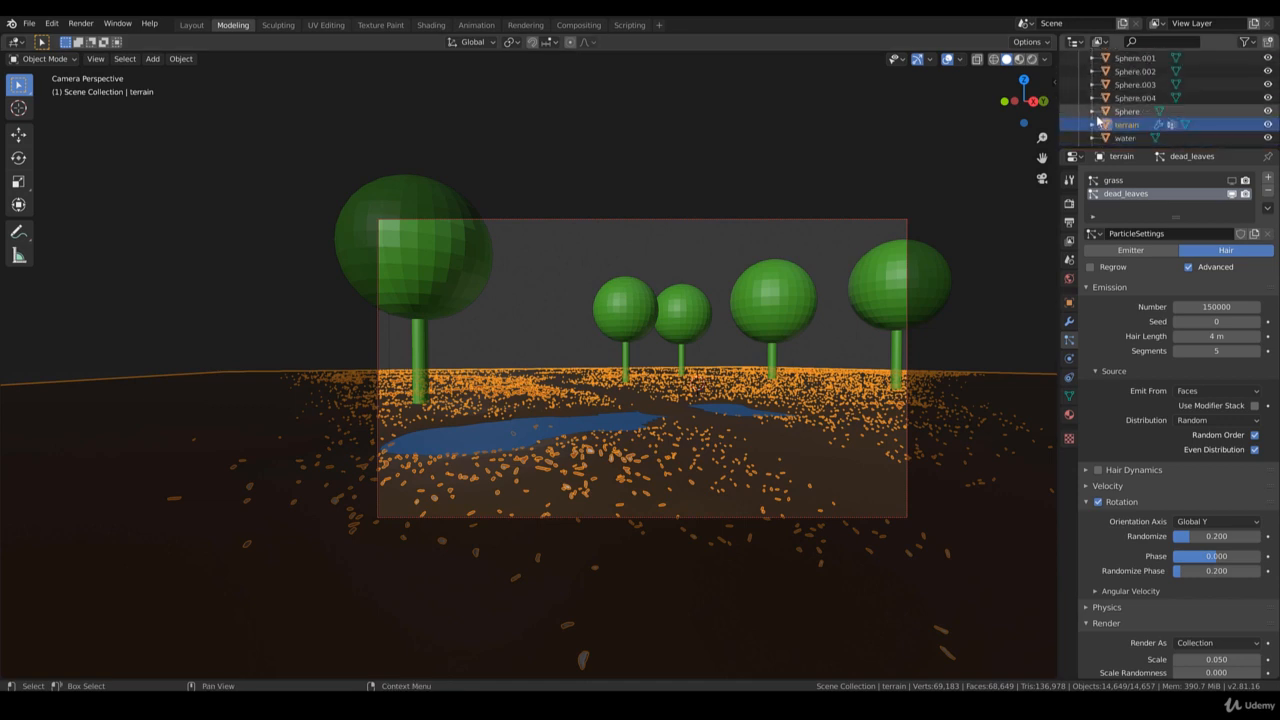
{"action": "scroll", "coordinate": [1097, 118], "scroll_direction": "up", "scroll_amount": 4}
{"action": "left_click", "coordinate": [1081, 100]}
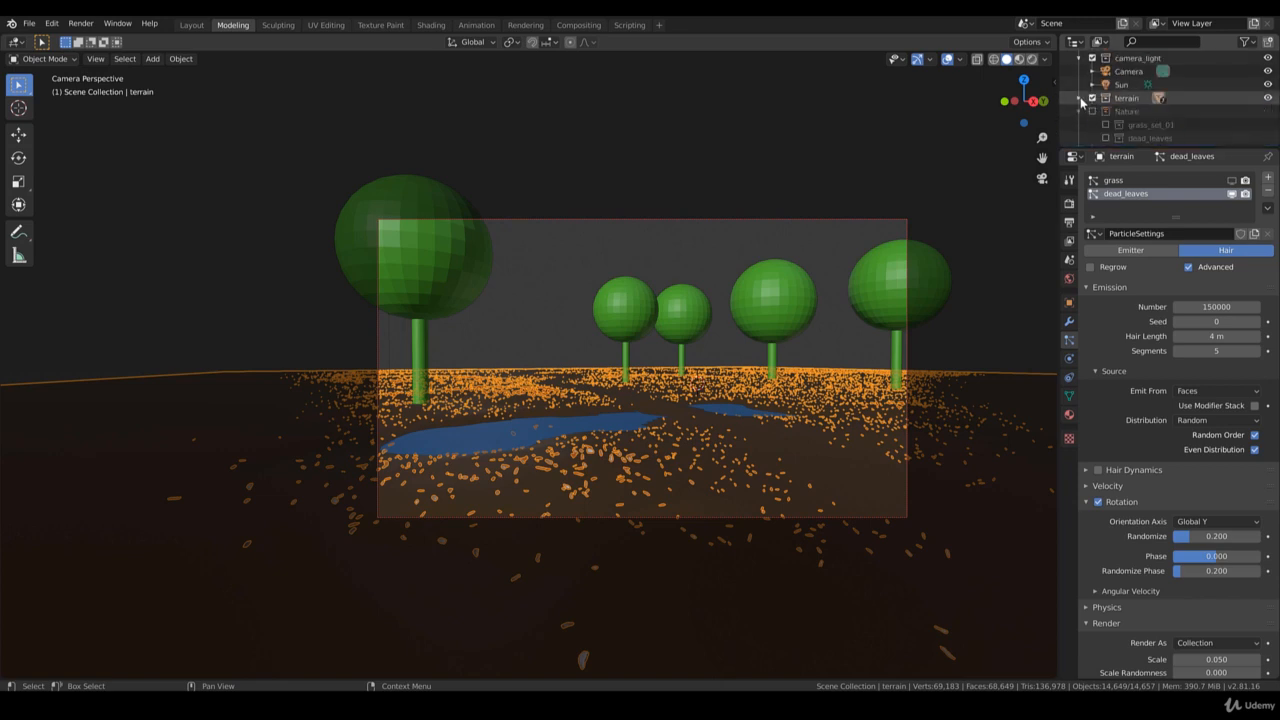
{"action": "left_click", "coordinate": [1080, 111]}
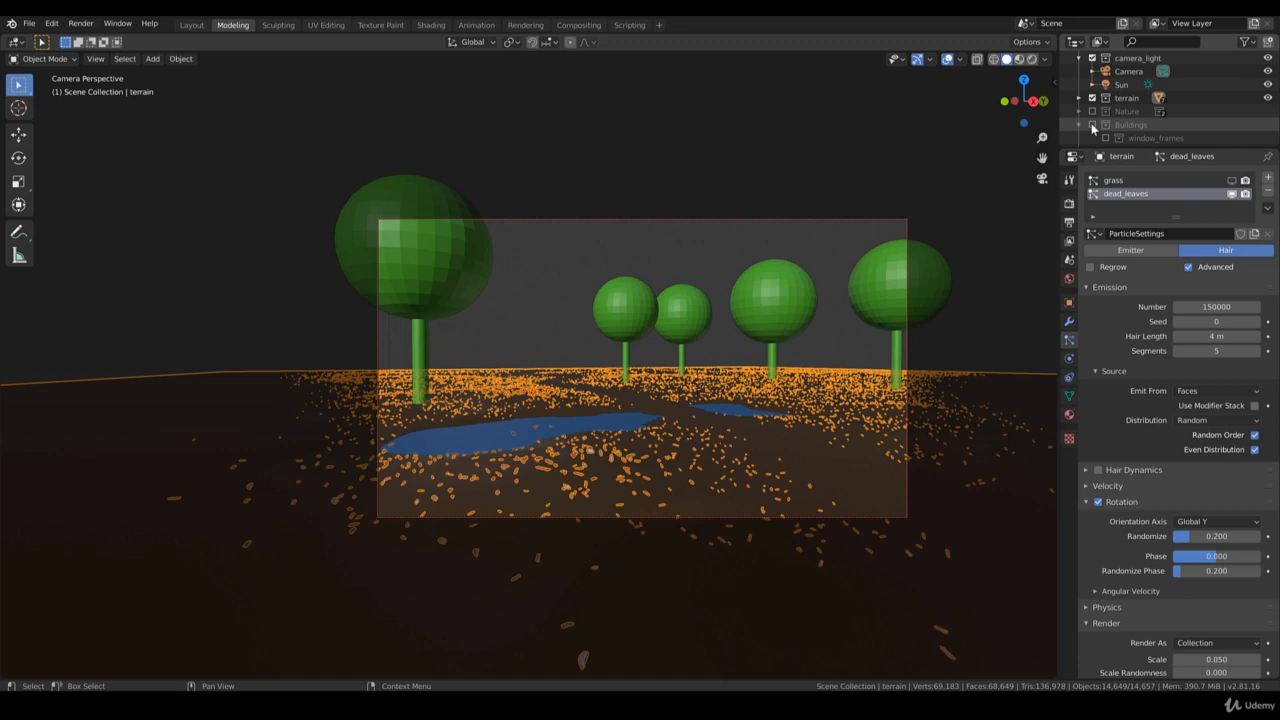
{"action": "left_click", "coordinate": [1092, 124]}
Deselect everything and make a test render of the camera view, closing the render window after checking it
{"action": "left_click", "coordinate": [723, 185]}
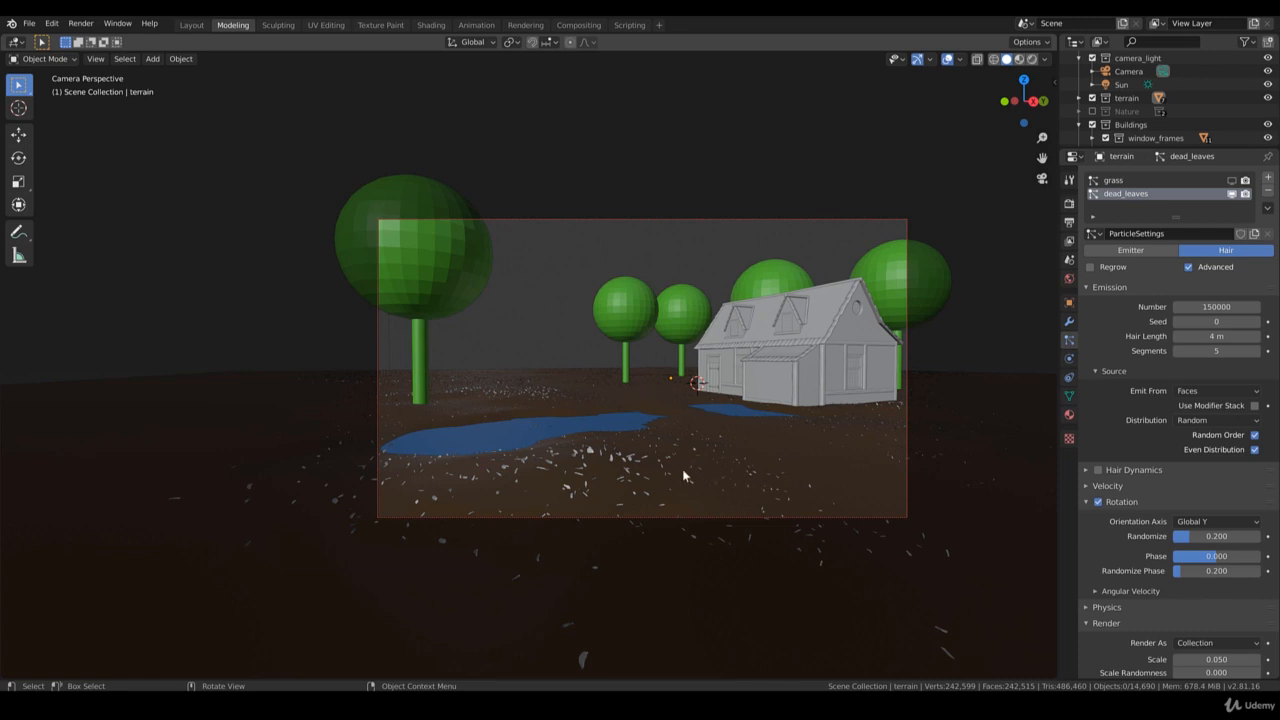
{"action": "key", "text": "F12"}
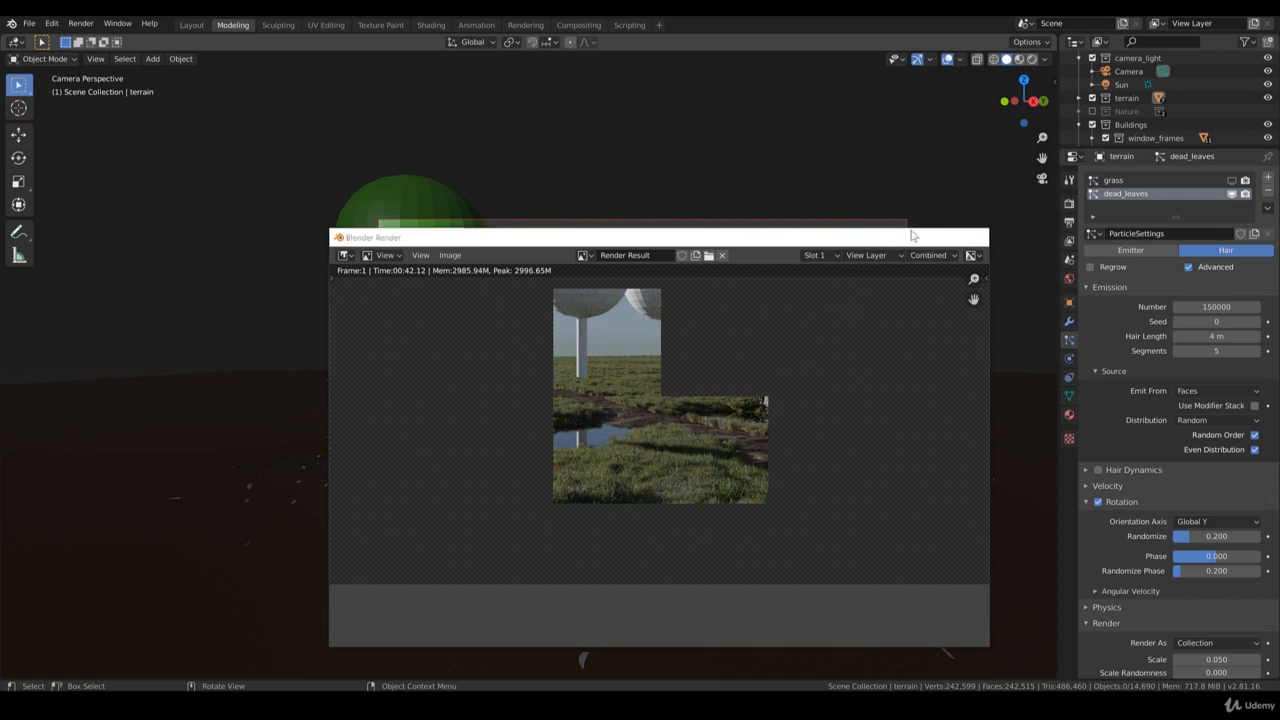
{"action": "left_click", "coordinate": [973, 237]}
Select the terrain and set the hair length of its dead_leaves particle system to 7 m
{"action": "scroll", "coordinate": [637, 469], "scroll_direction": "up", "scroll_amount": 3}
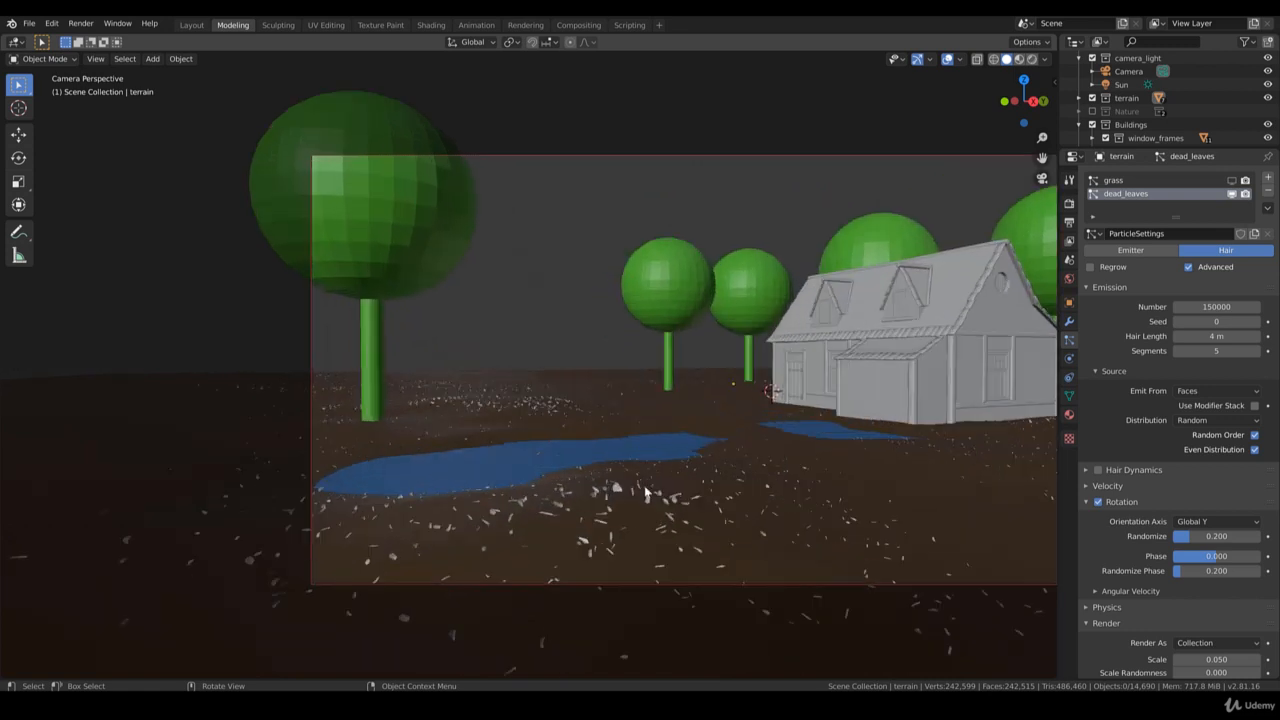
{"action": "left_click", "coordinate": [830, 526]}
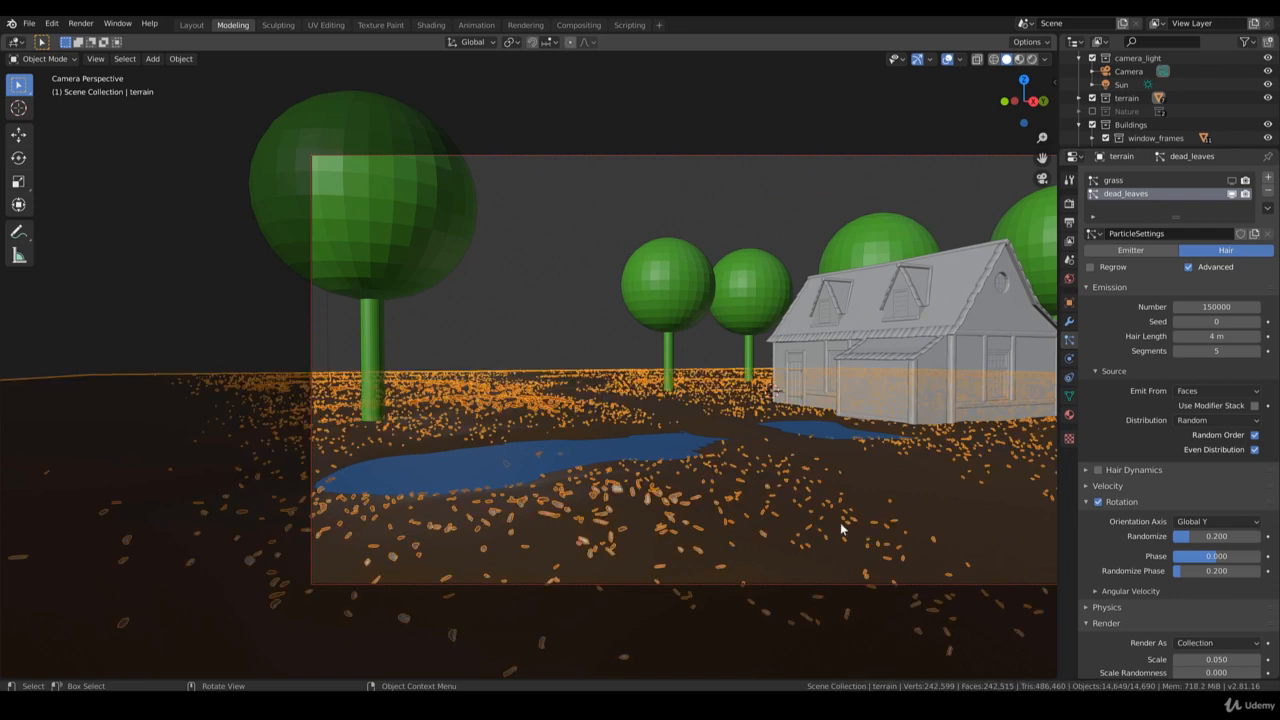
{"action": "left_click", "coordinate": [1070, 396]}
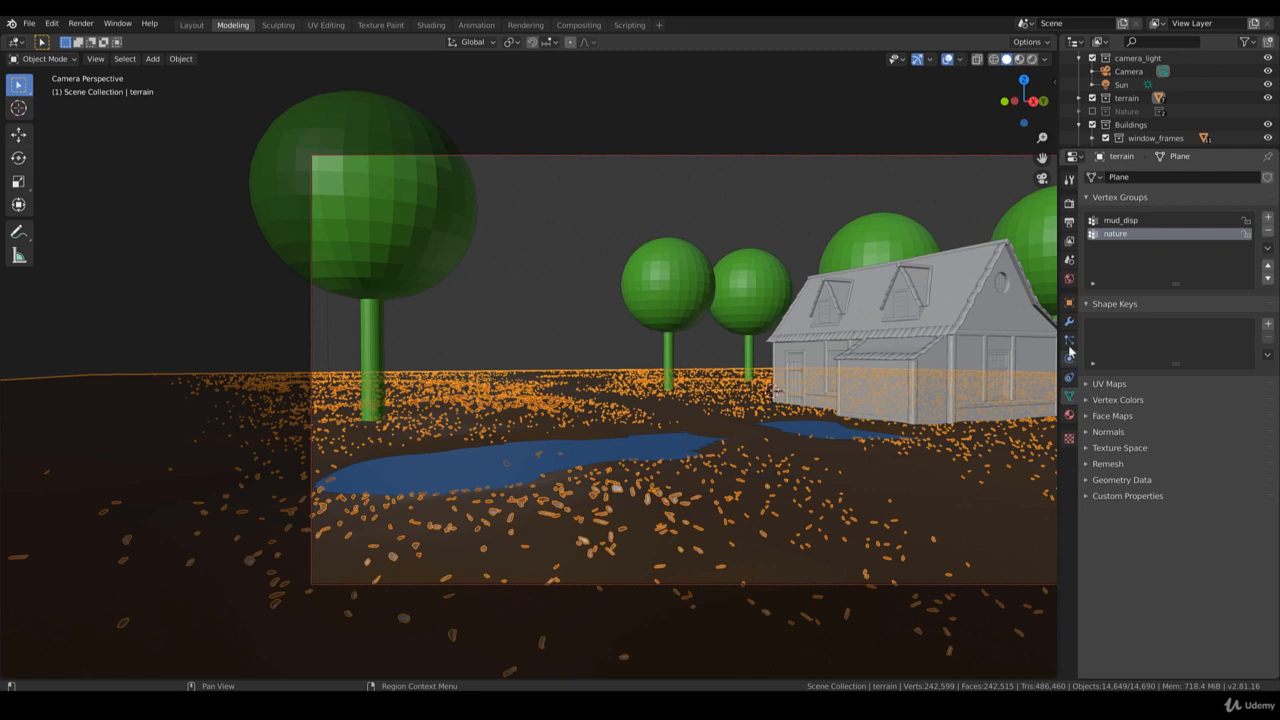
{"action": "left_click", "coordinate": [1070, 341]}
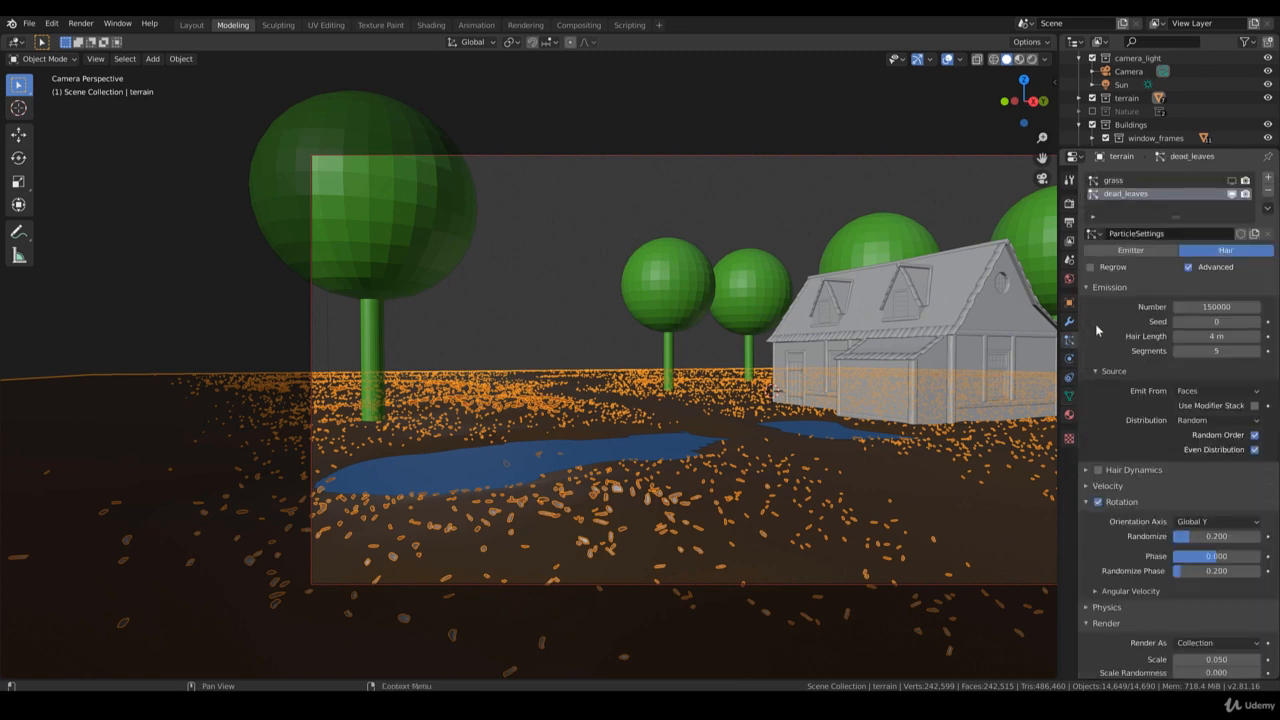
{"action": "left_click", "coordinate": [1216, 336]}
{"action": "type", "text": "7"}
{"action": "key", "text": "Return"}
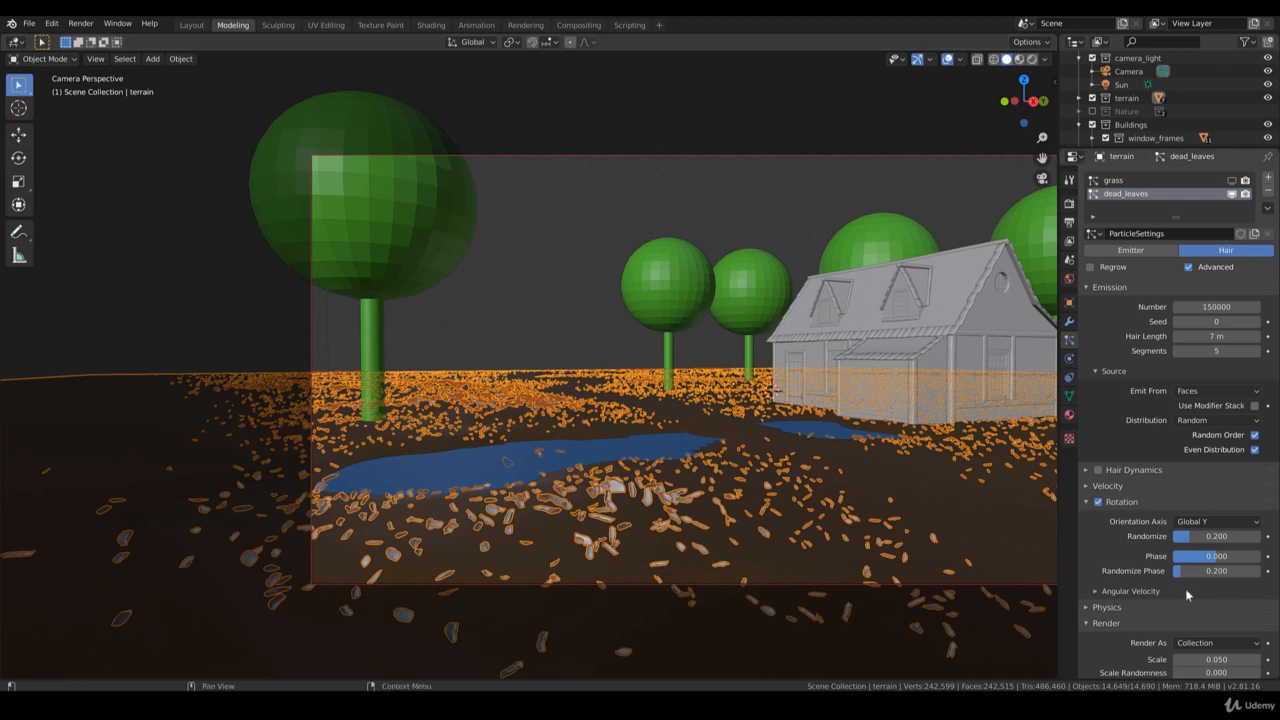
Set the Hair Length influence of the leave_var texture to 0.75
{"action": "scroll", "coordinate": [1186, 589], "scroll_direction": "down", "scroll_amount": 2}
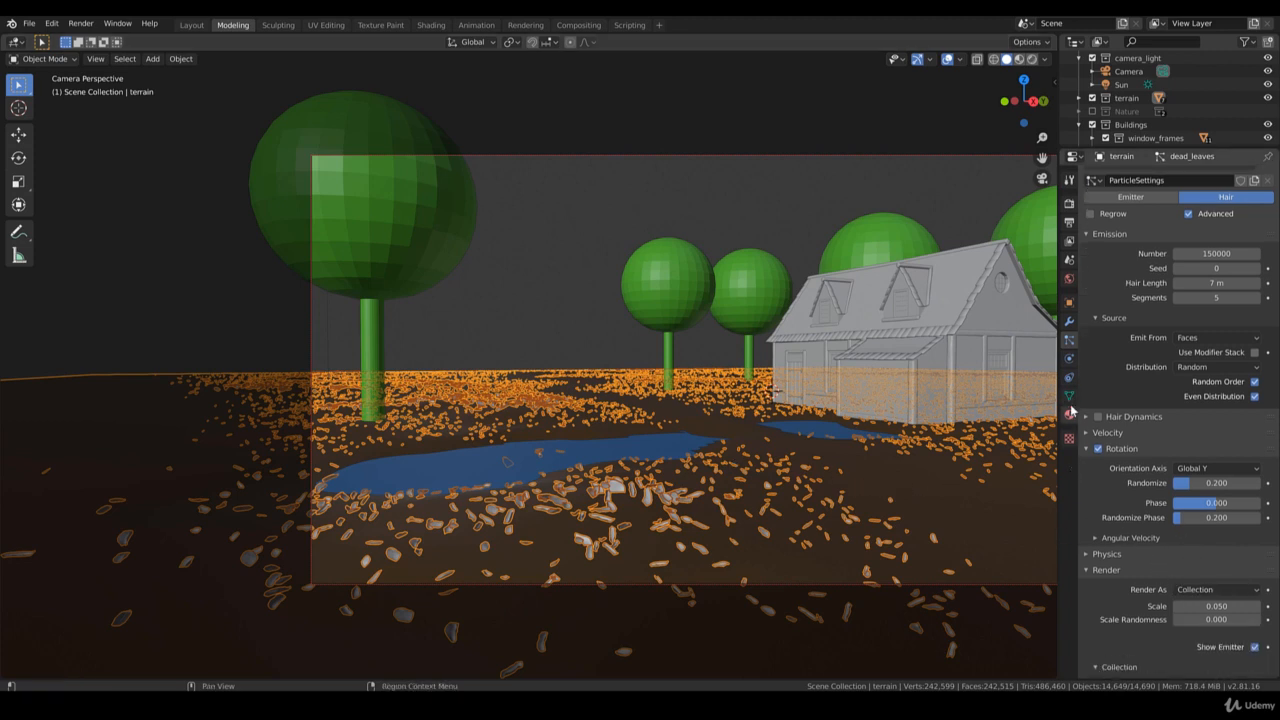
{"action": "left_click", "coordinate": [1070, 438]}
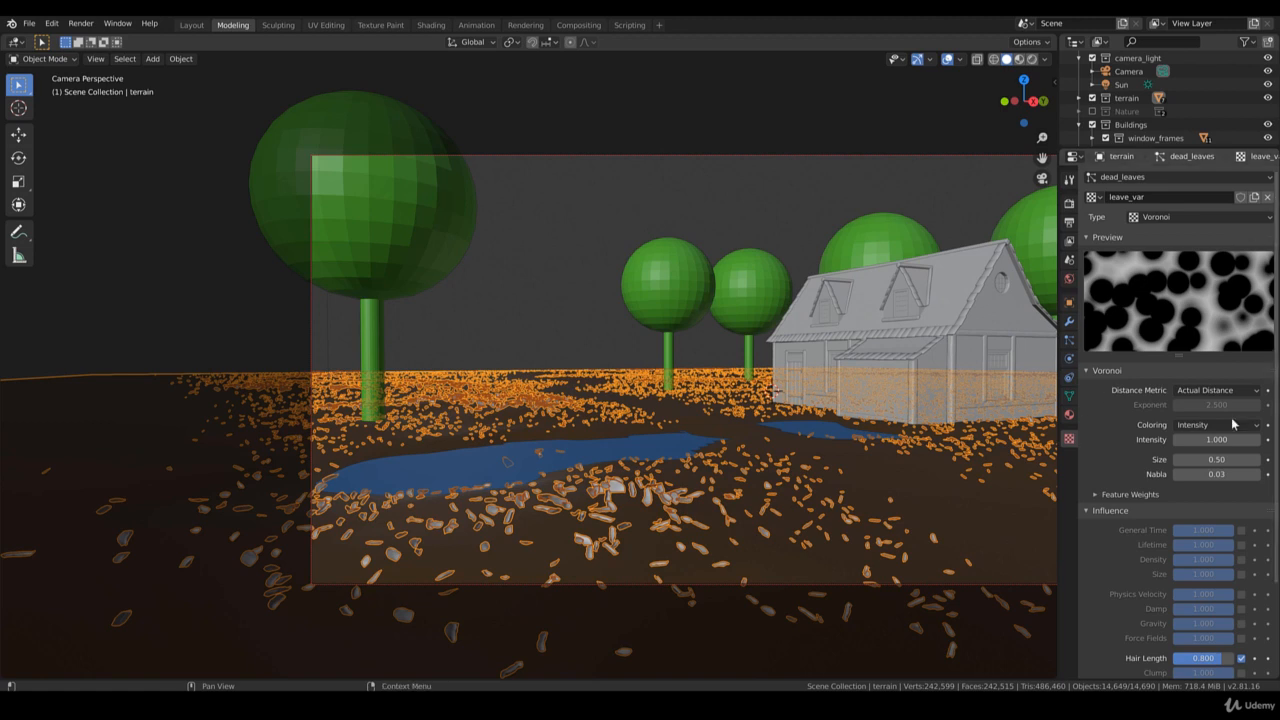
{"action": "scroll", "coordinate": [1210, 600], "scroll_direction": "down", "scroll_amount": 2}
{"action": "left_click", "coordinate": [1210, 606]}
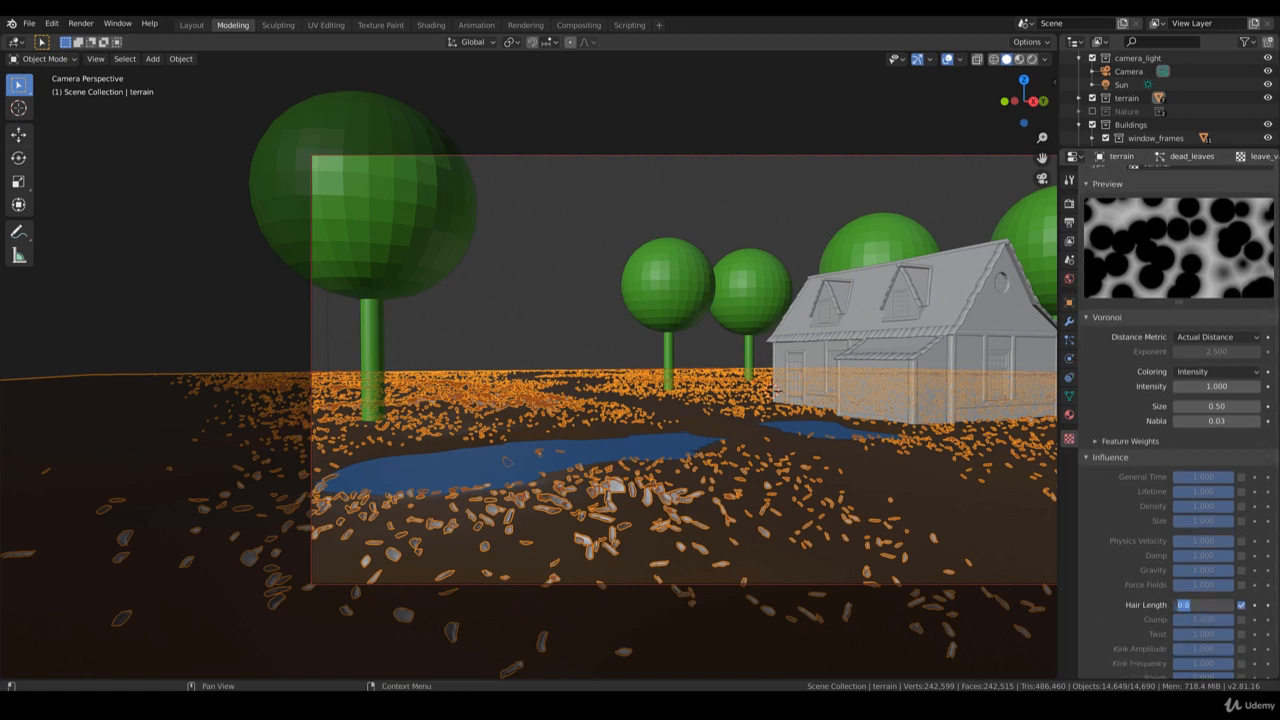
{"action": "type", "text": ".75"}
{"action": "key", "text": "Return"}
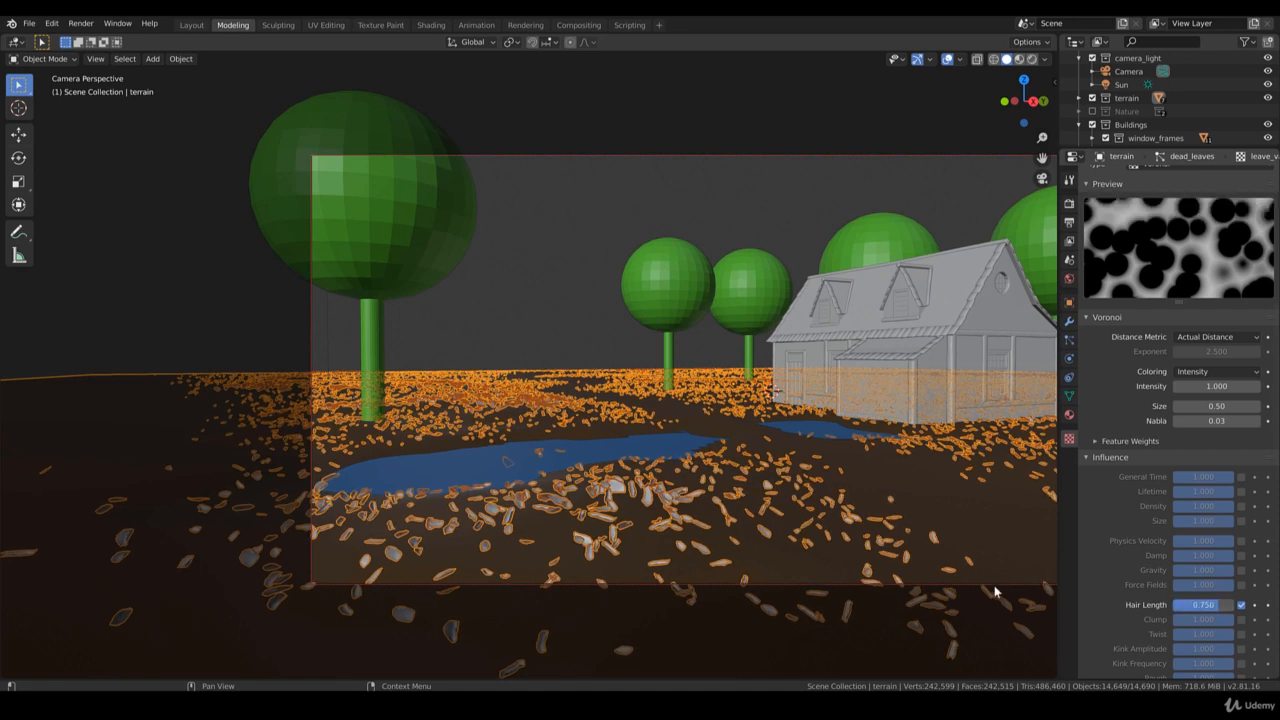
Set the hair length of the dead_leaves particle system to 6 m and render the camera view
{"action": "left_click", "coordinate": [1069, 340]}
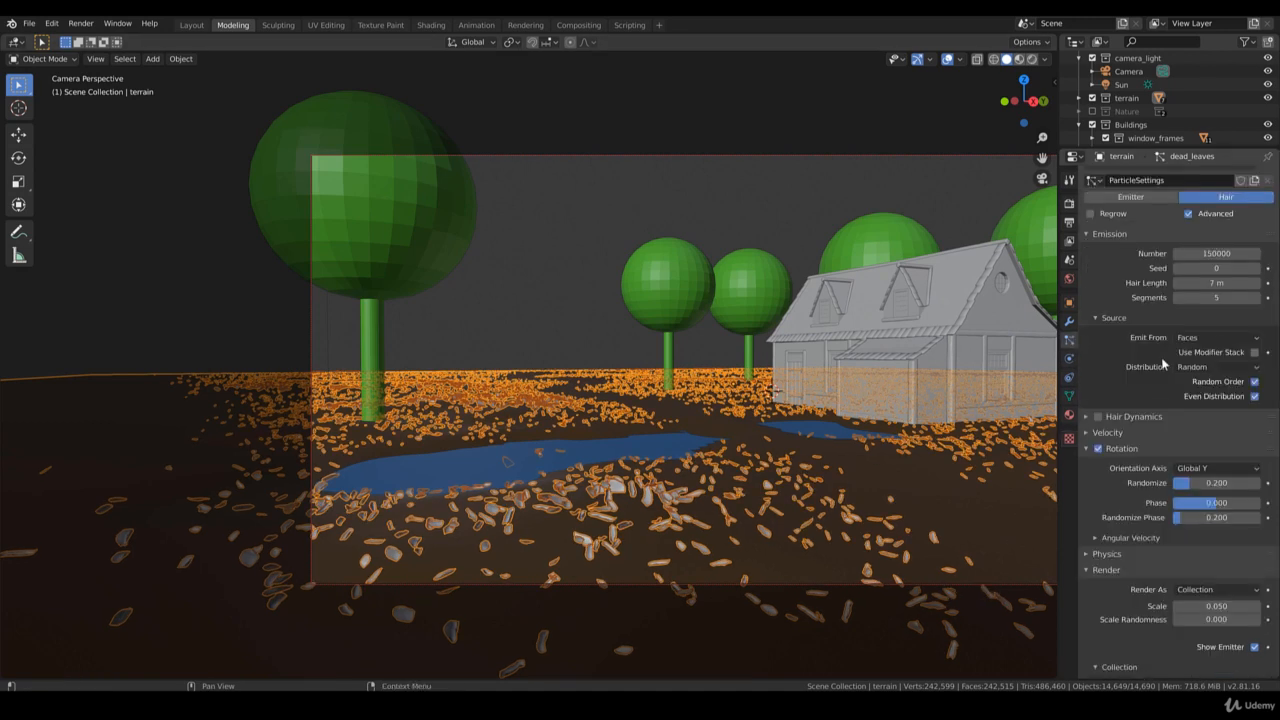
{"action": "left_click", "coordinate": [1227, 284]}
{"action": "type", "text": "6"}
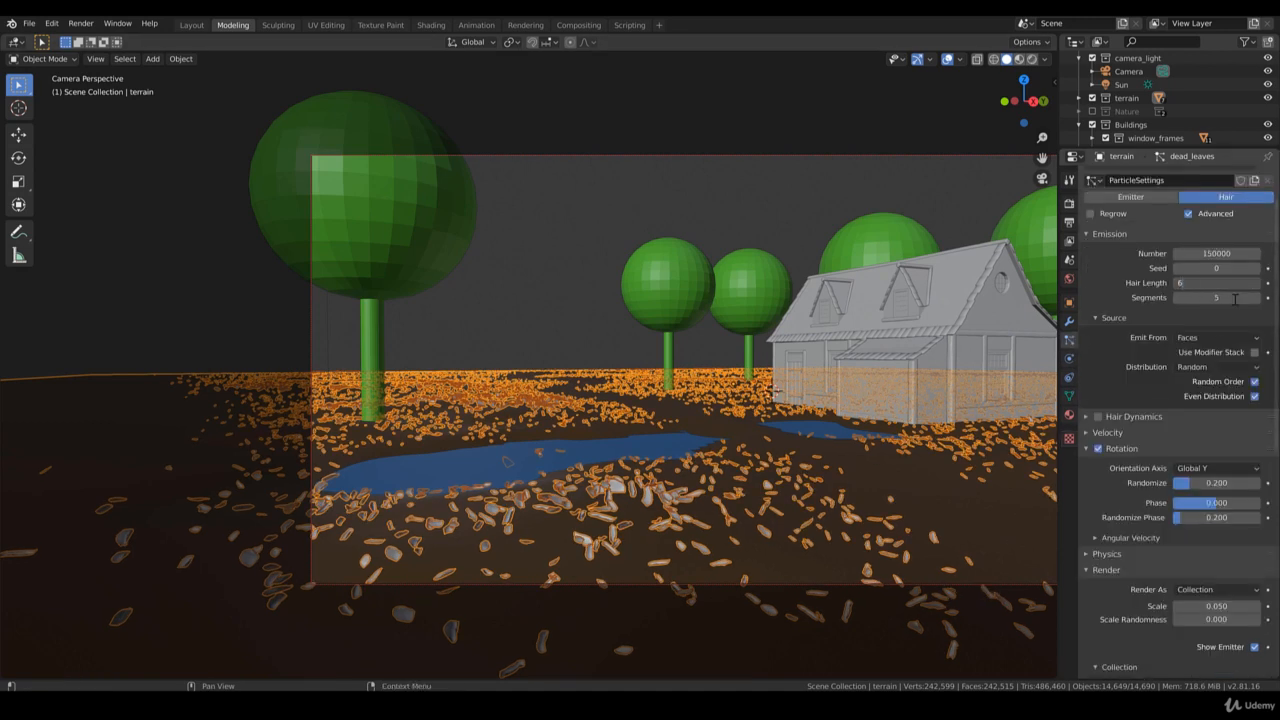
{"action": "key", "text": "Return"}
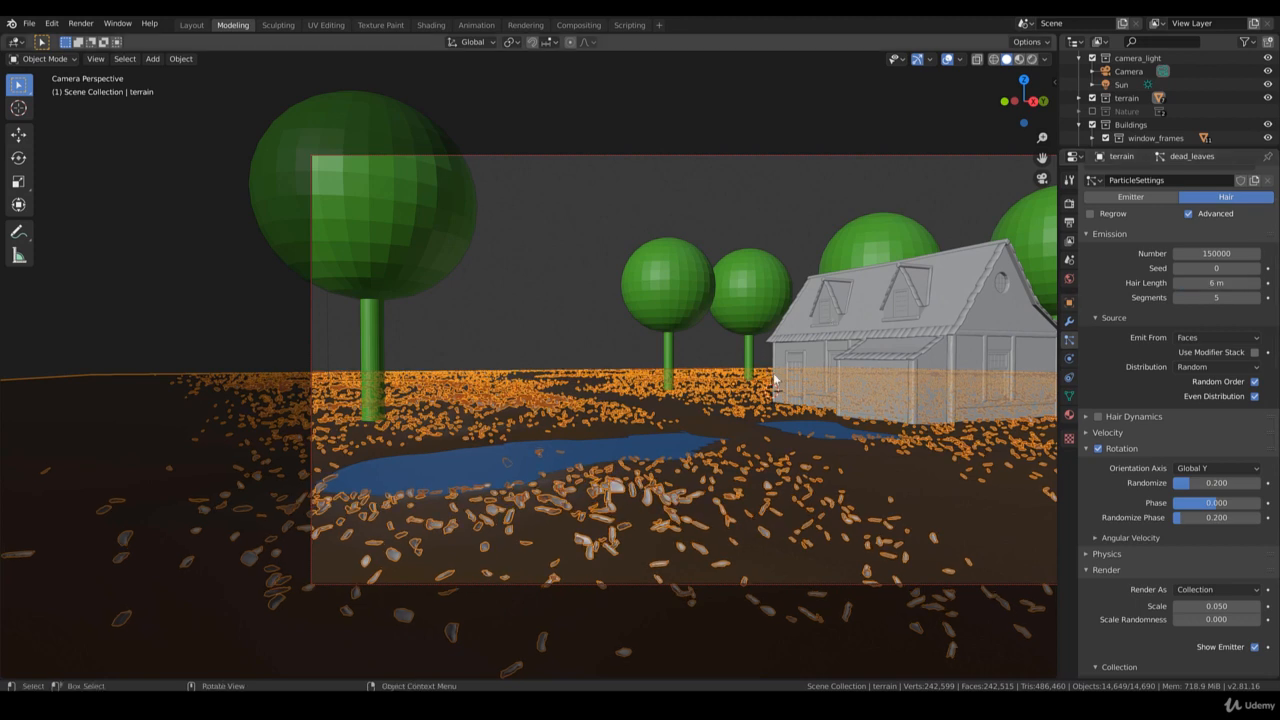
{"action": "scroll", "coordinate": [774, 378], "scroll_direction": "down", "scroll_amount": 2}
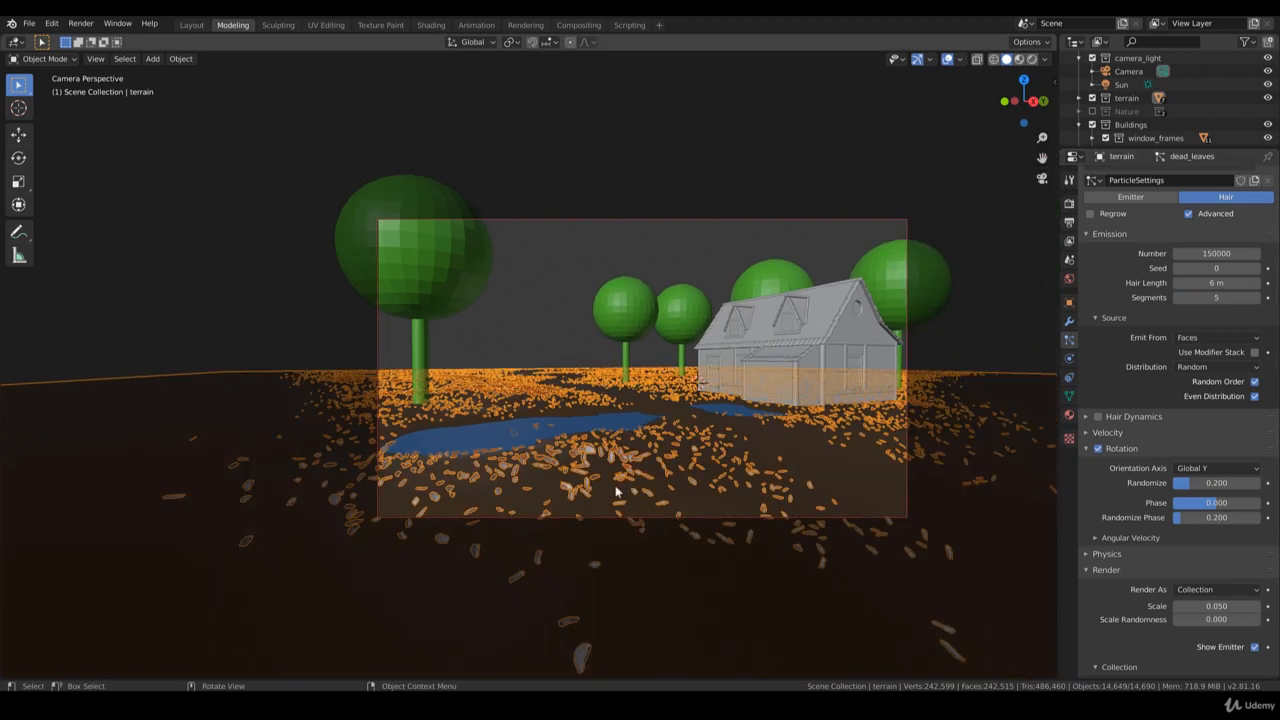
{"action": "key", "text": "F12"}
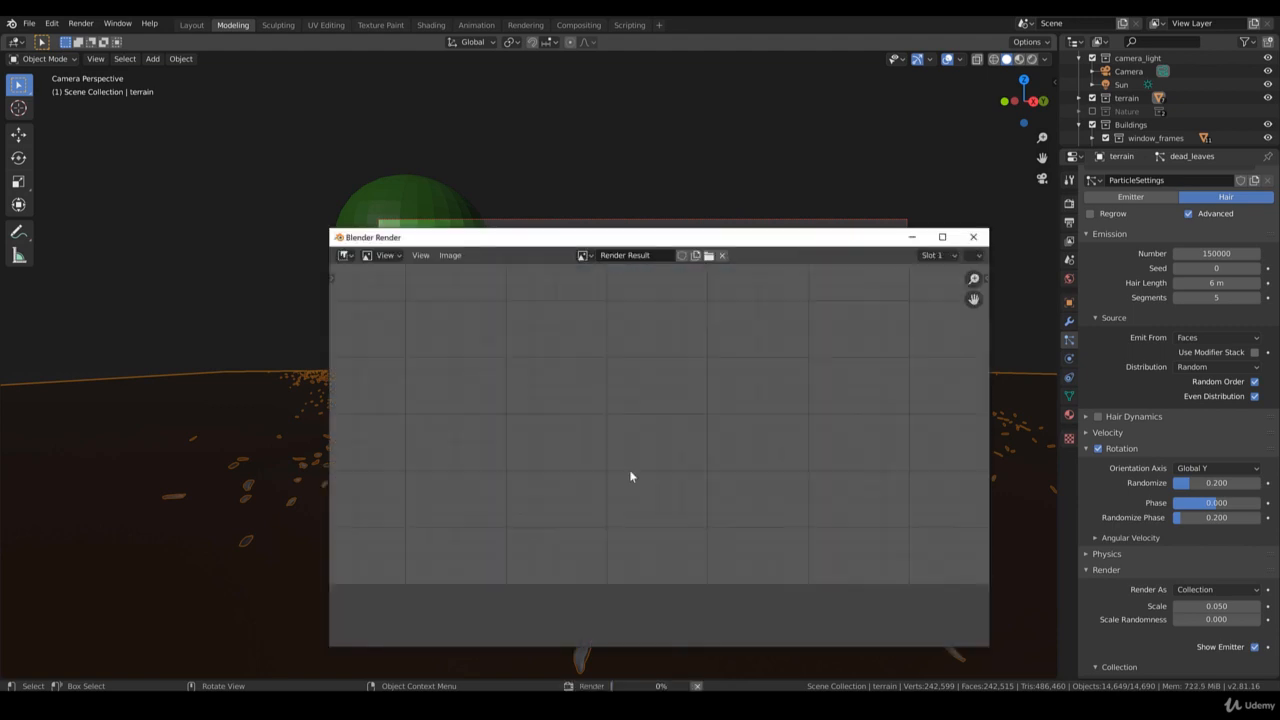
Examine the finished render up close around the pond, path and grass, and minimize the render window
{"action": "key", "text": "F9"}
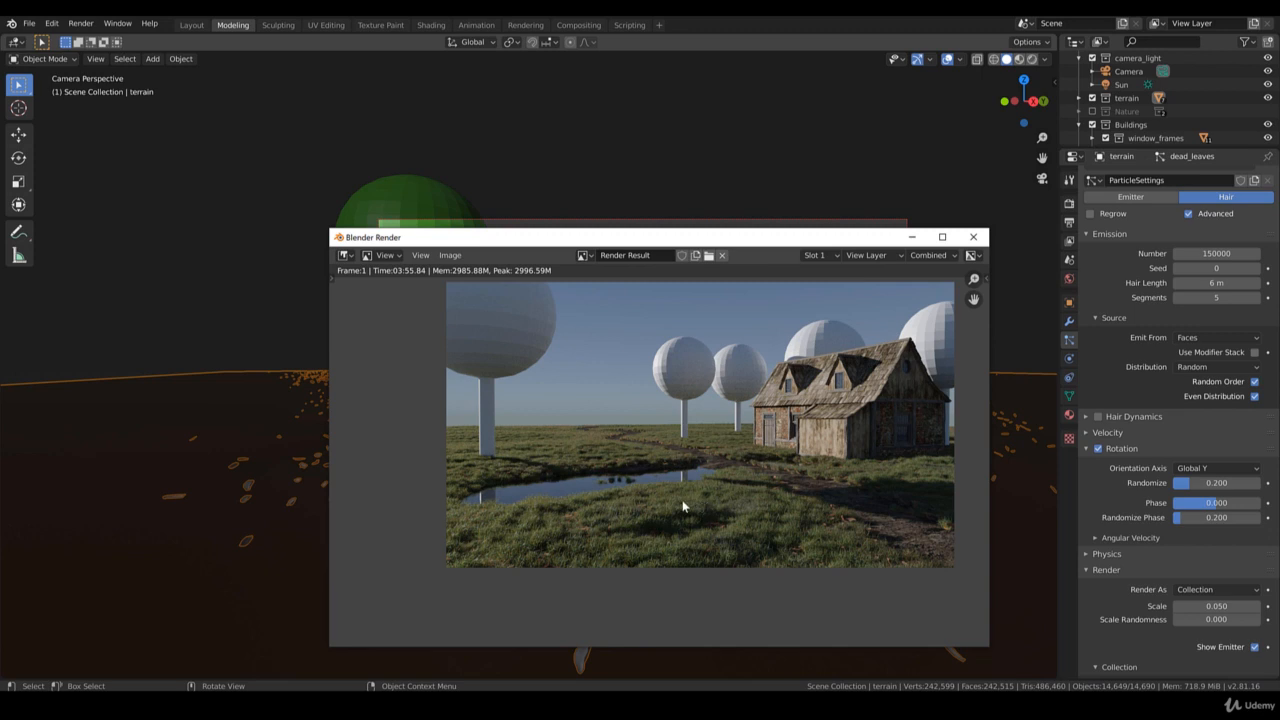
{"action": "scroll", "coordinate": [682, 504], "scroll_direction": "up", "scroll_amount": 2}
{"action": "middle_click_drag", "start_coordinate": [626, 519], "coordinate": [638, 486]}
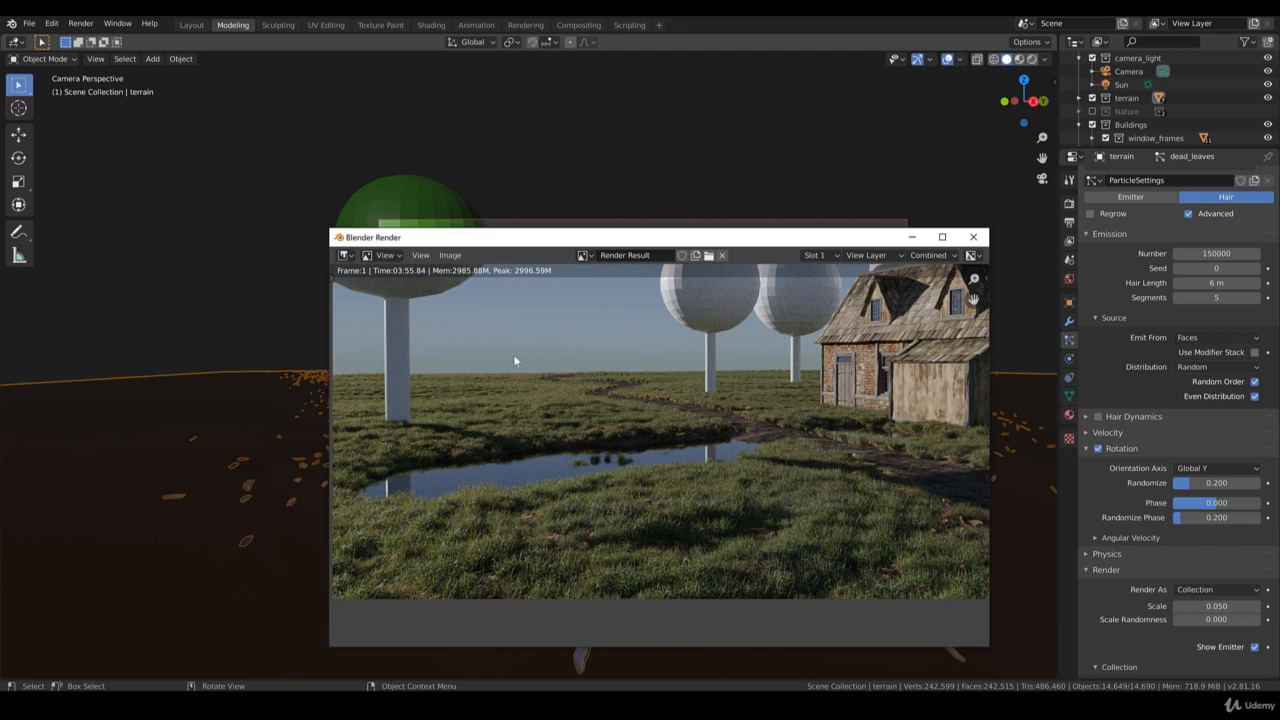
{"action": "middle_click_drag", "start_coordinate": [493, 376], "coordinate": [587, 400]}
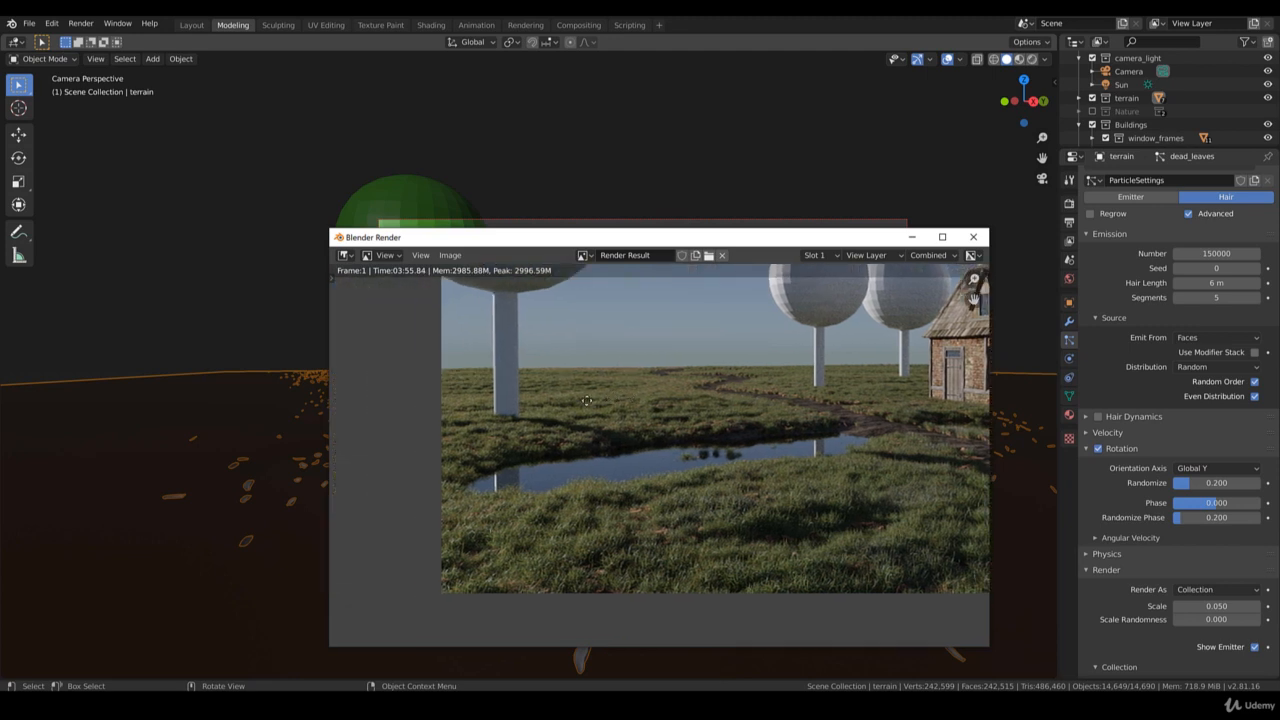
{"action": "scroll", "coordinate": [725, 418], "scroll_direction": "down", "scroll_amount": 2}
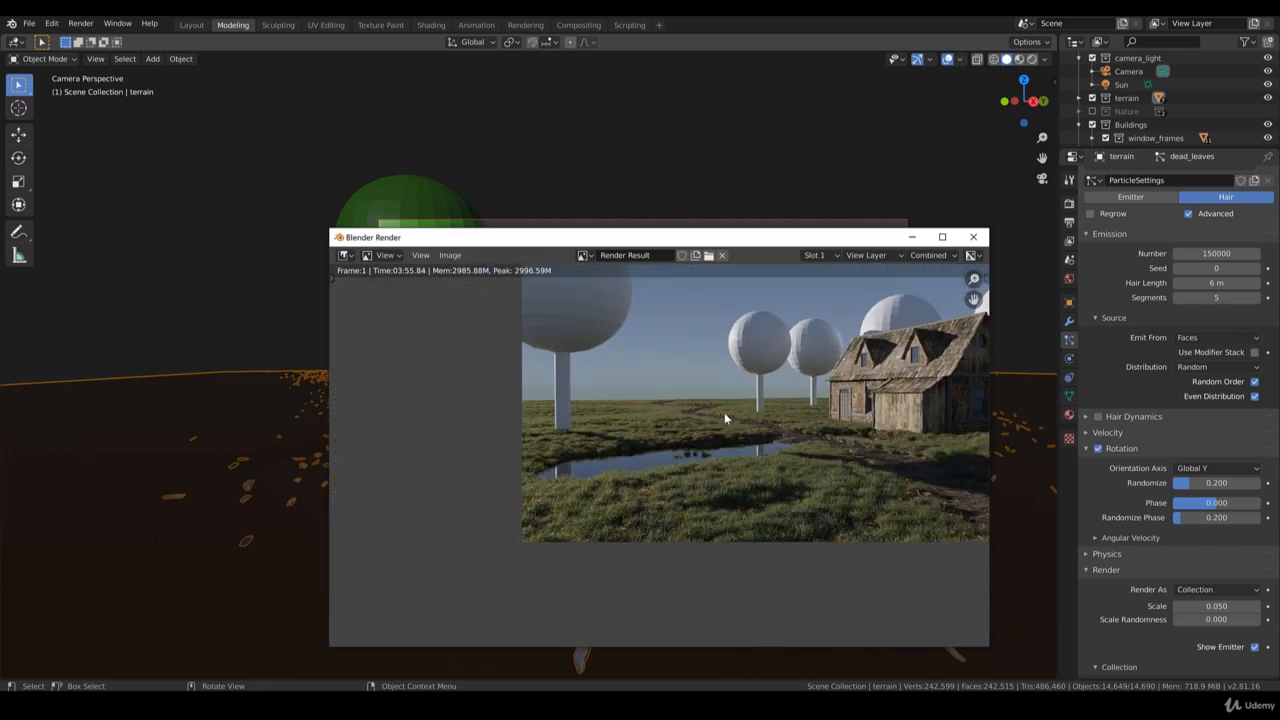
{"action": "left_click", "coordinate": [911, 238]}
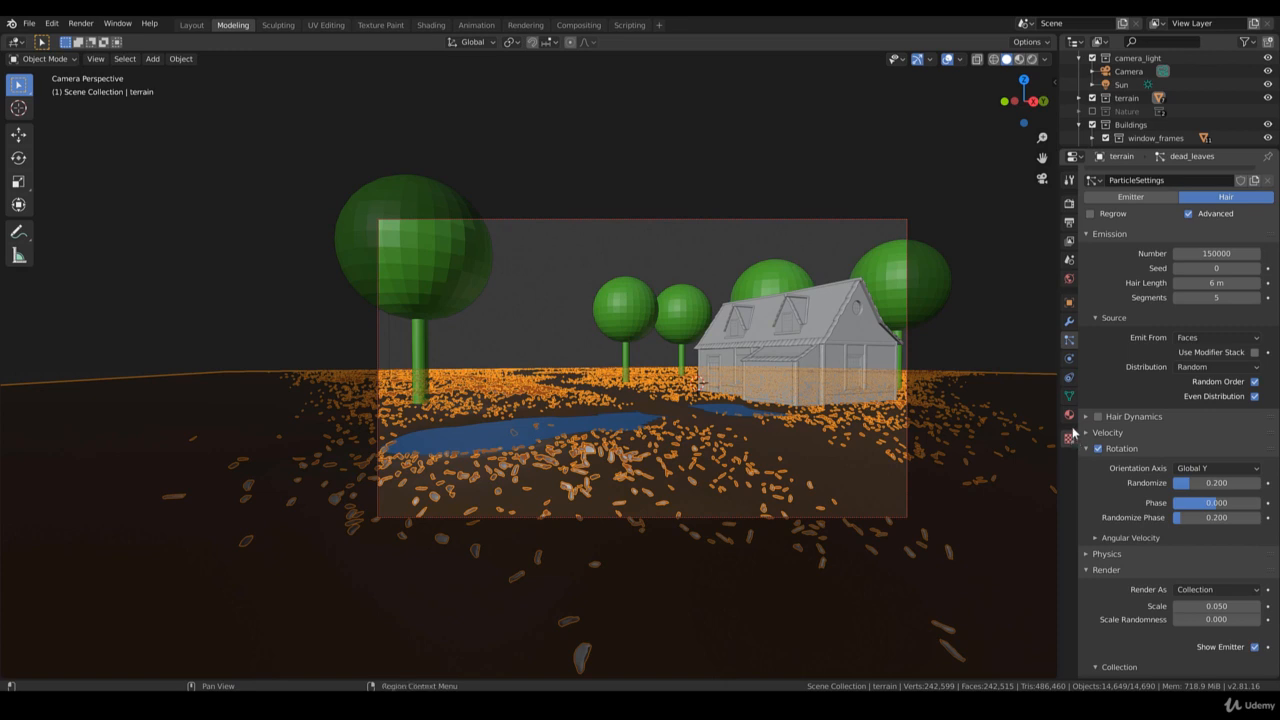
Set the Hair Length influence of the leave_var texture to 0.8
{"action": "left_click", "coordinate": [1069, 438]}
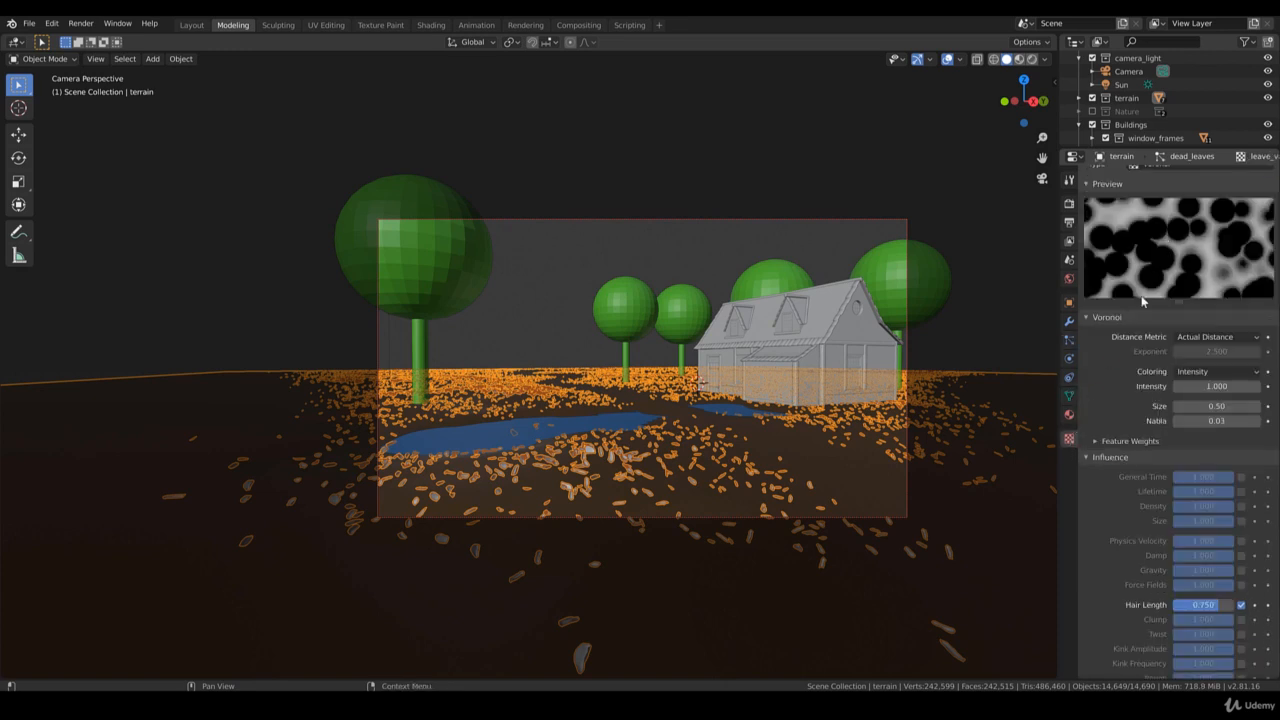
{"action": "double_click", "coordinate": [1203, 605]}
{"action": "type", "text": ".8"}
{"action": "key", "text": "Return"}
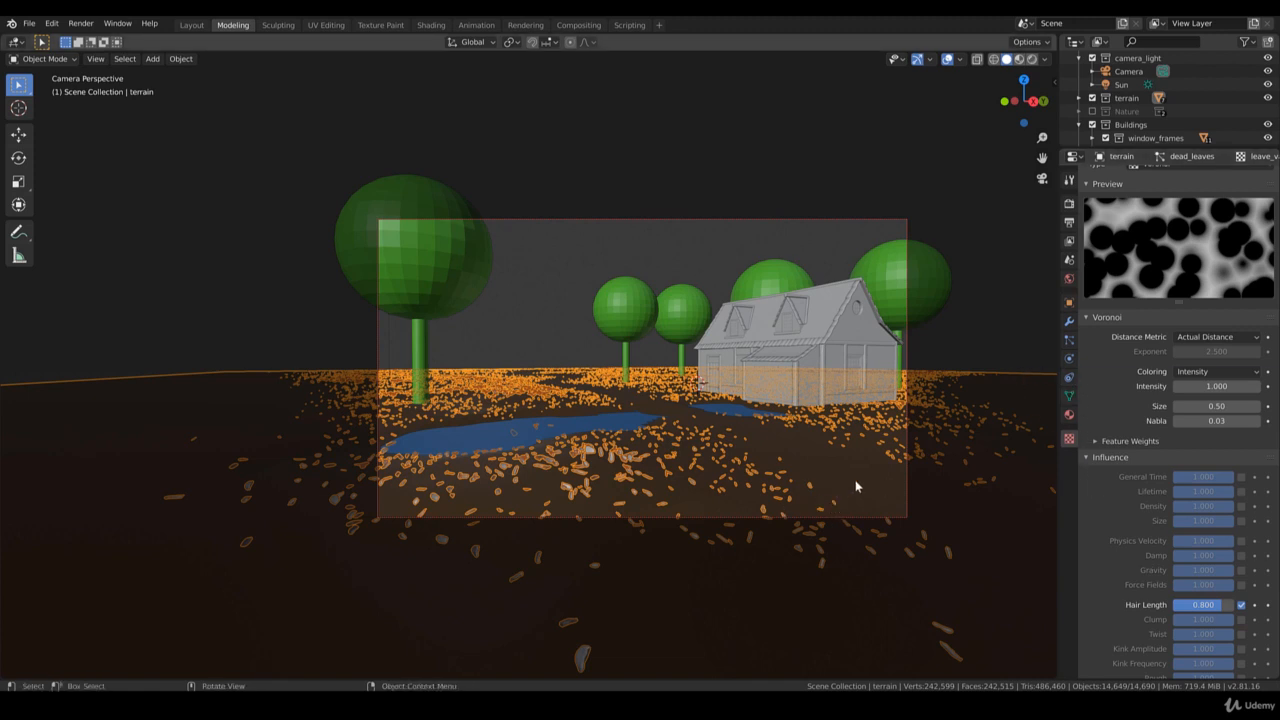
Set the hair length of the dead_leaves particle system to 8 m
{"action": "left_click", "coordinate": [1069, 340]}
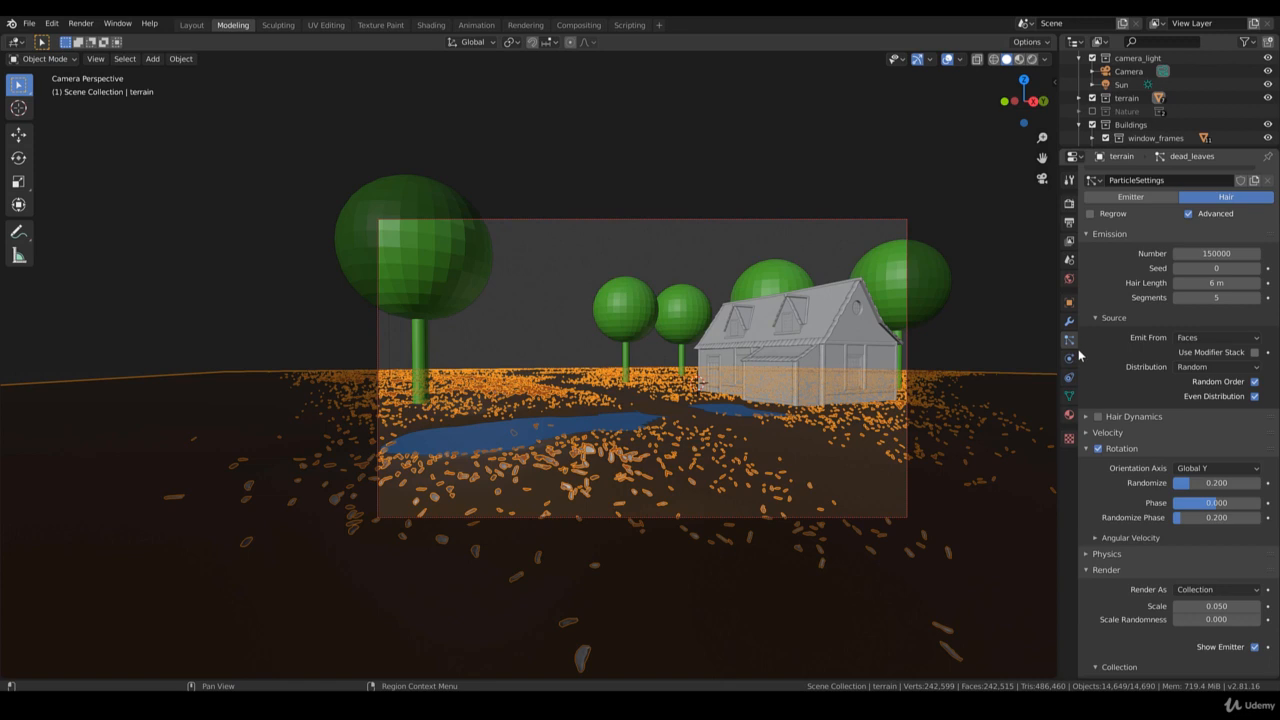
{"action": "left_click", "coordinate": [1217, 283]}
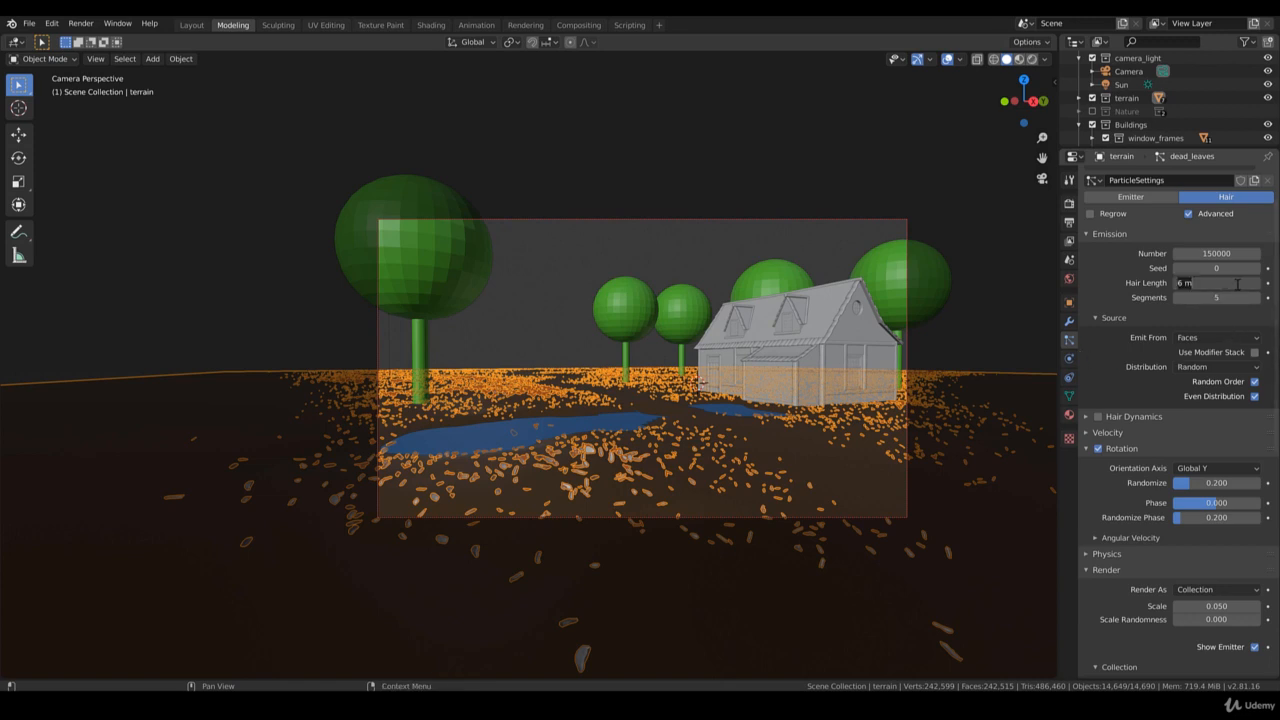
{"action": "type", "text": "8"}
{"action": "key", "text": "Return"}
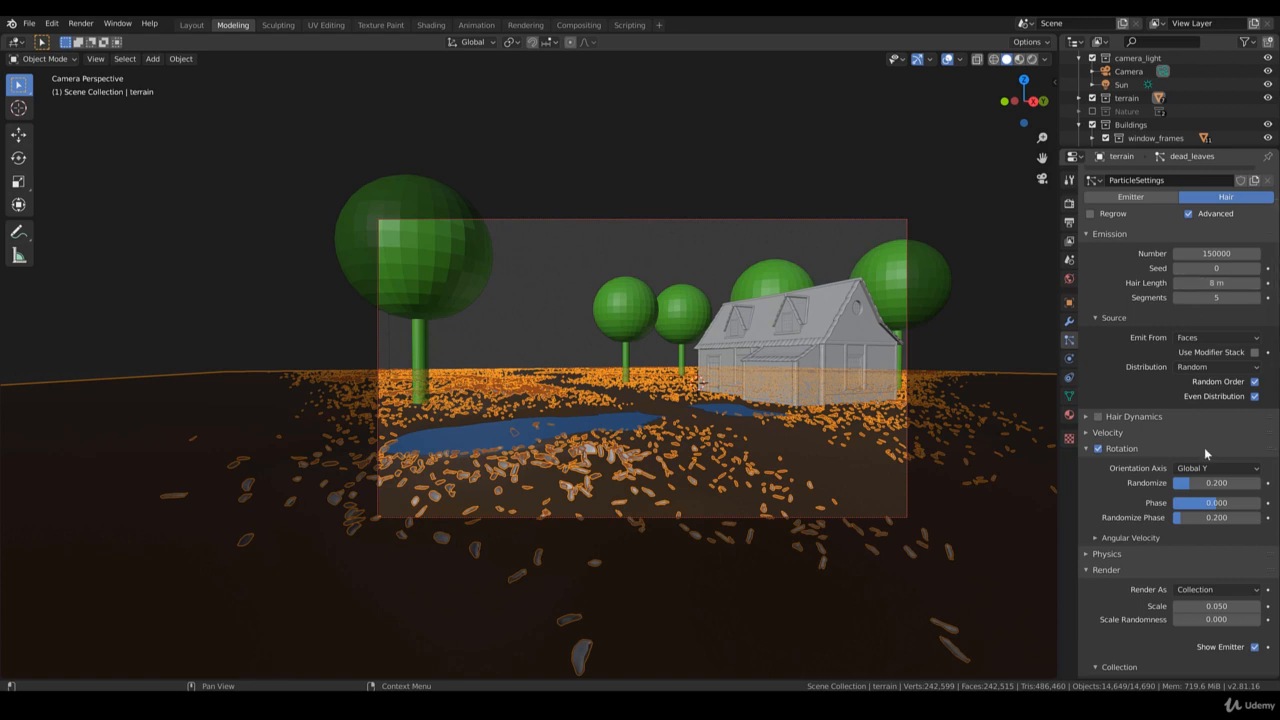
Try a Voronoi size of 0.40 for the leave_var texture
{"action": "left_click", "coordinate": [1069, 439]}
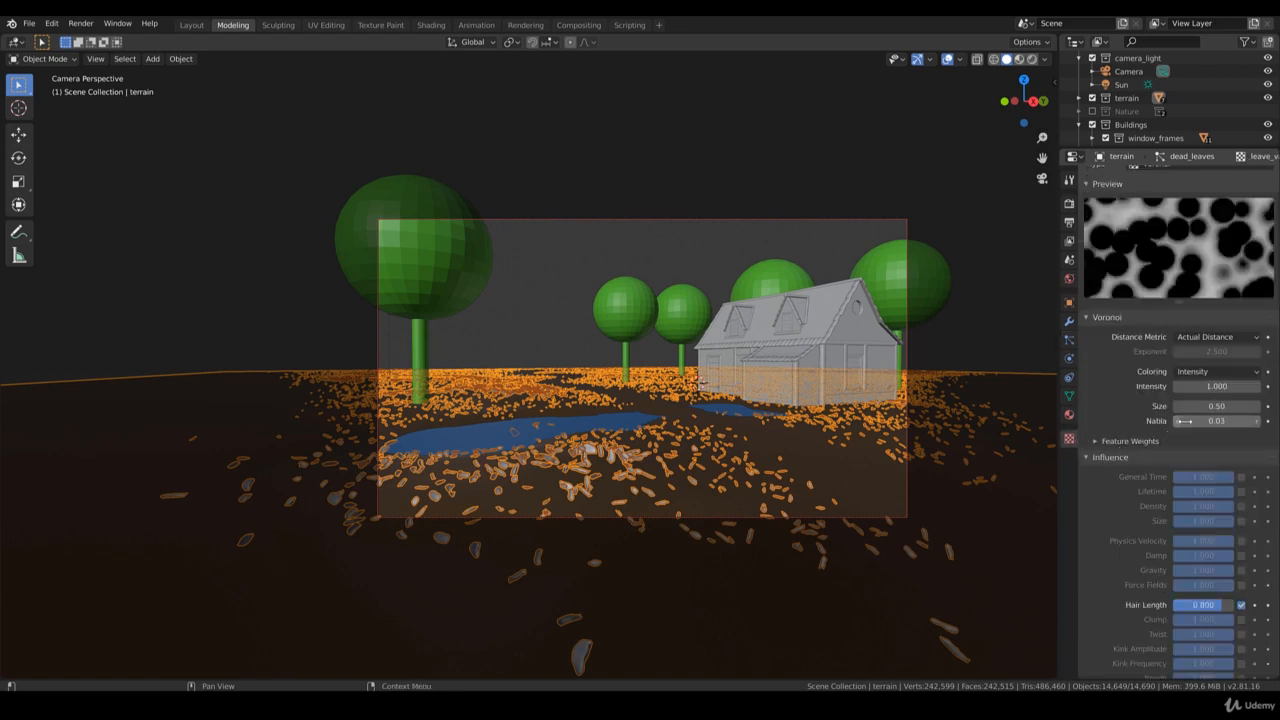
{"action": "double_click", "coordinate": [1216, 406]}
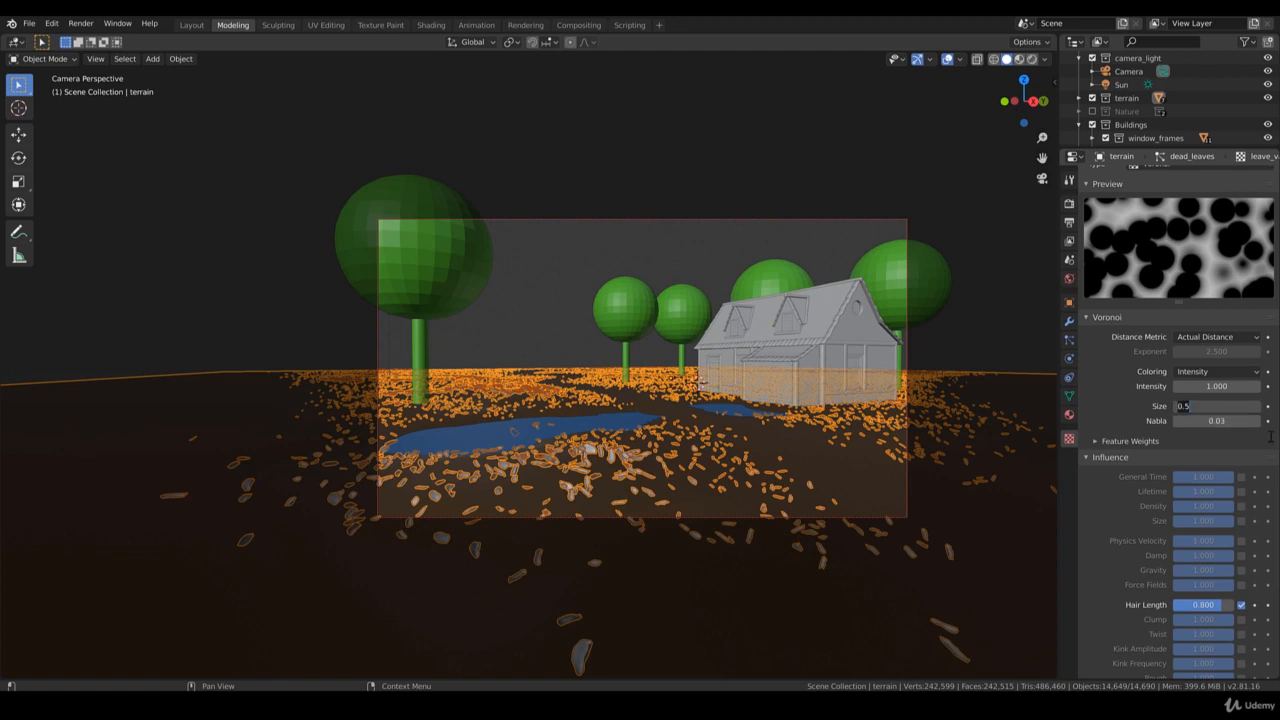
{"action": "key", "text": "BackSpace"}
{"action": "type", "text": ".4"}
{"action": "key", "text": "Return"}
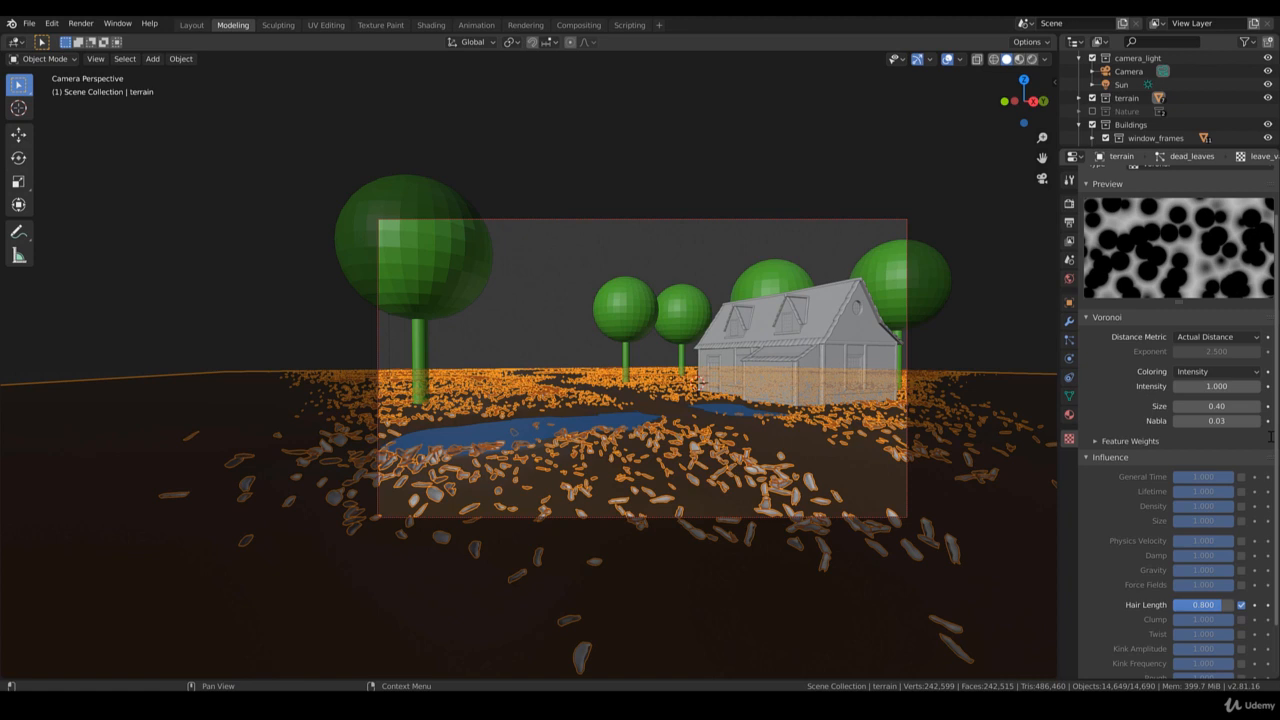
Set the Voronoi size of the leave_var texture to 0.55 and check the leaf clusters around the pond
{"action": "double_click", "coordinate": [1216, 406]}
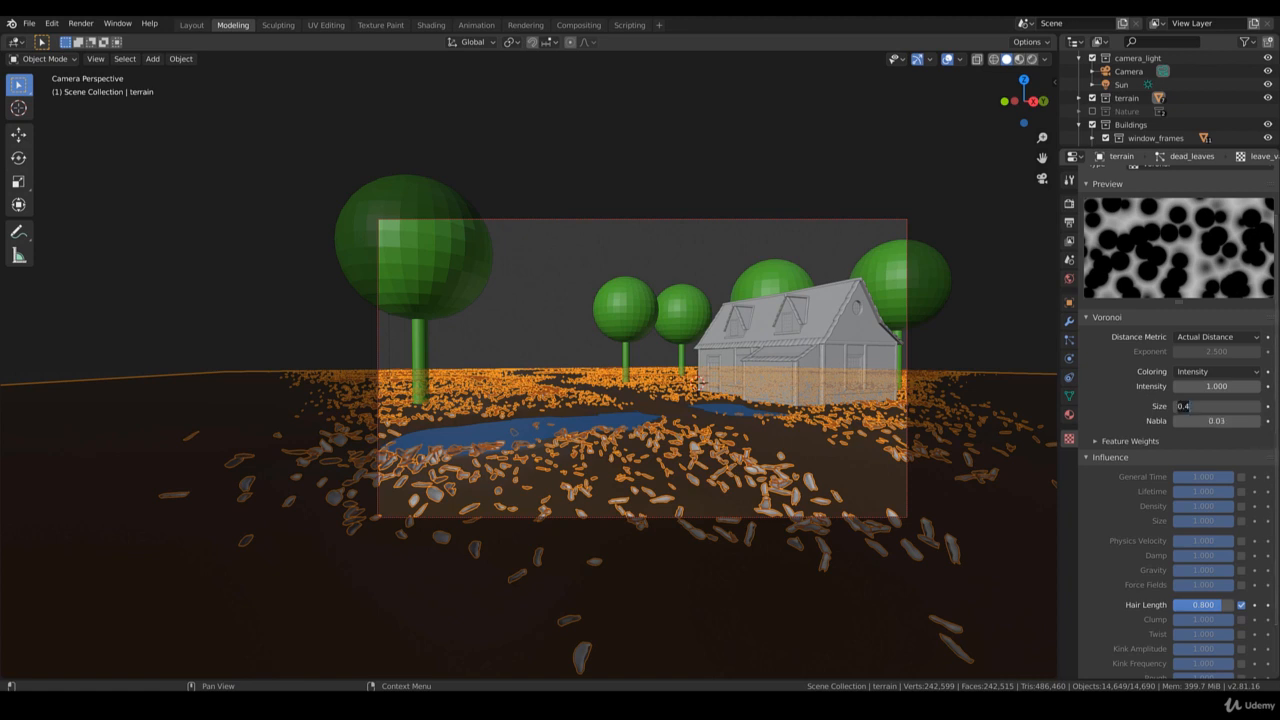
{"action": "key", "text": "BackSpace"}
{"action": "type", "text": ".55"}
{"action": "key", "text": "Return"}
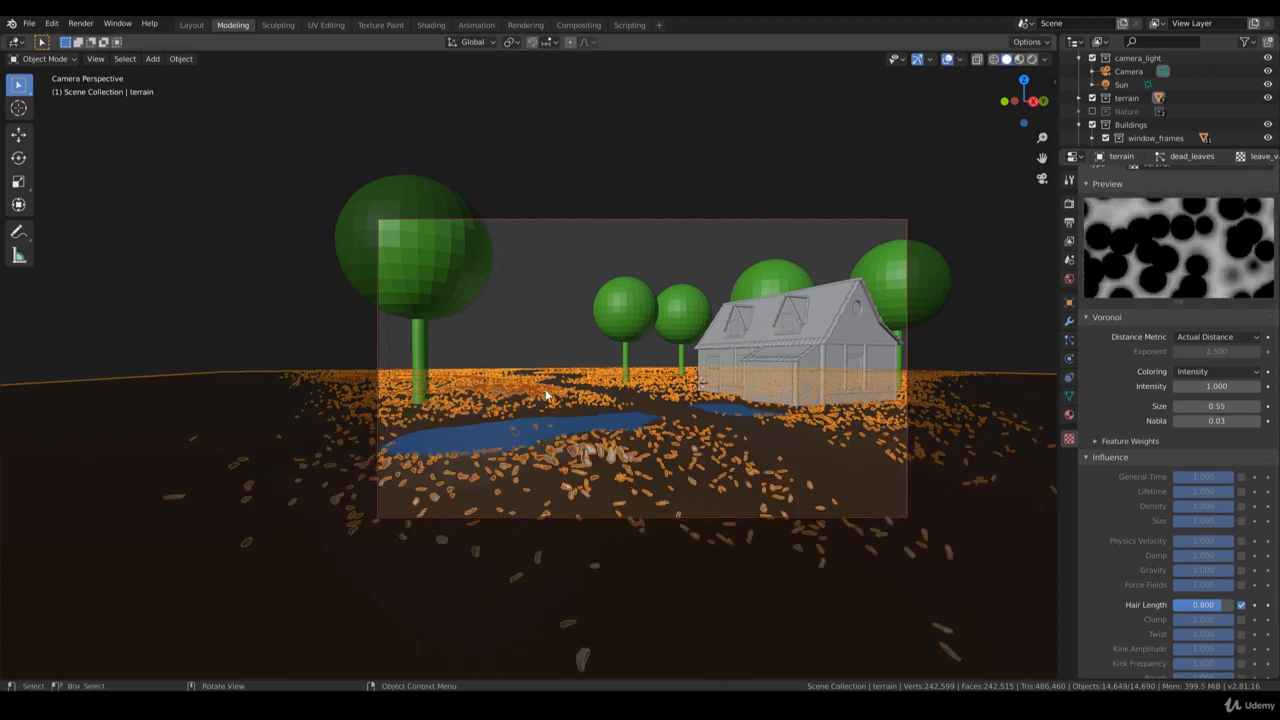
{"action": "scroll", "coordinate": [578, 442], "scroll_direction": "up", "scroll_amount": 6}
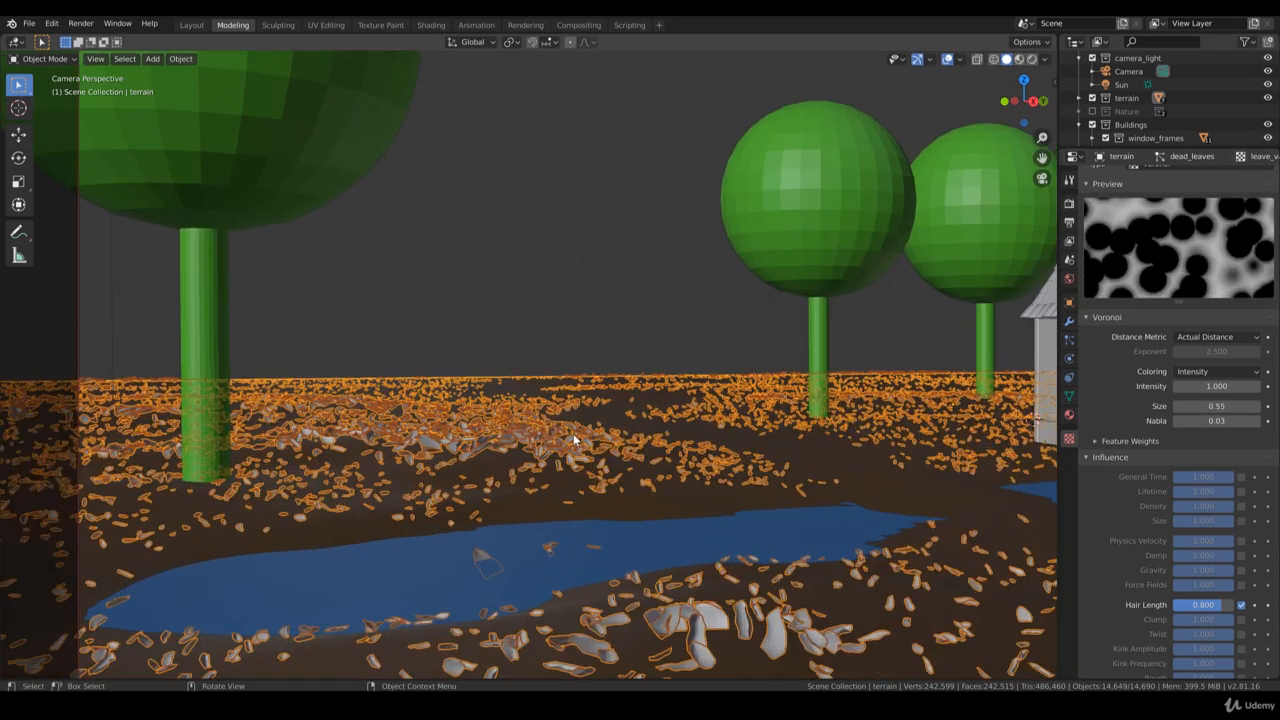
{"action": "scroll", "coordinate": [575, 440], "scroll_direction": "up", "scroll_amount": 2}
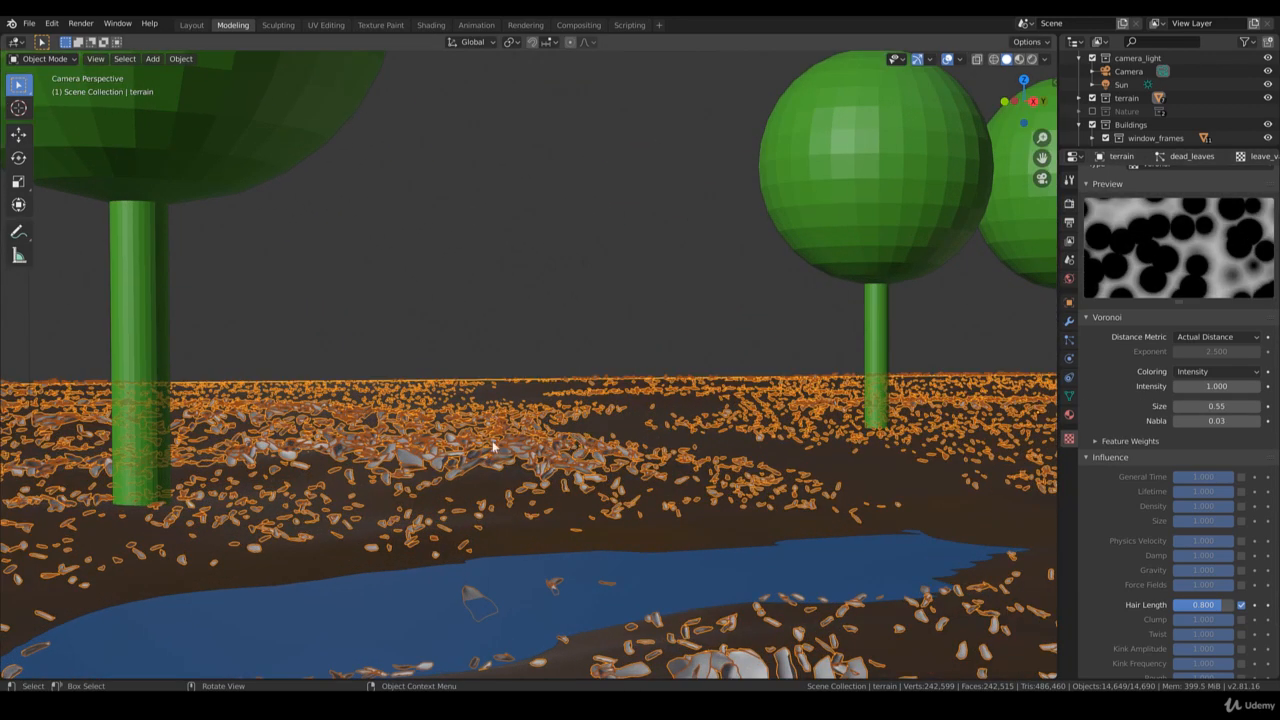
{"action": "scroll", "coordinate": [420, 459], "scroll_direction": "down", "scroll_amount": 5}
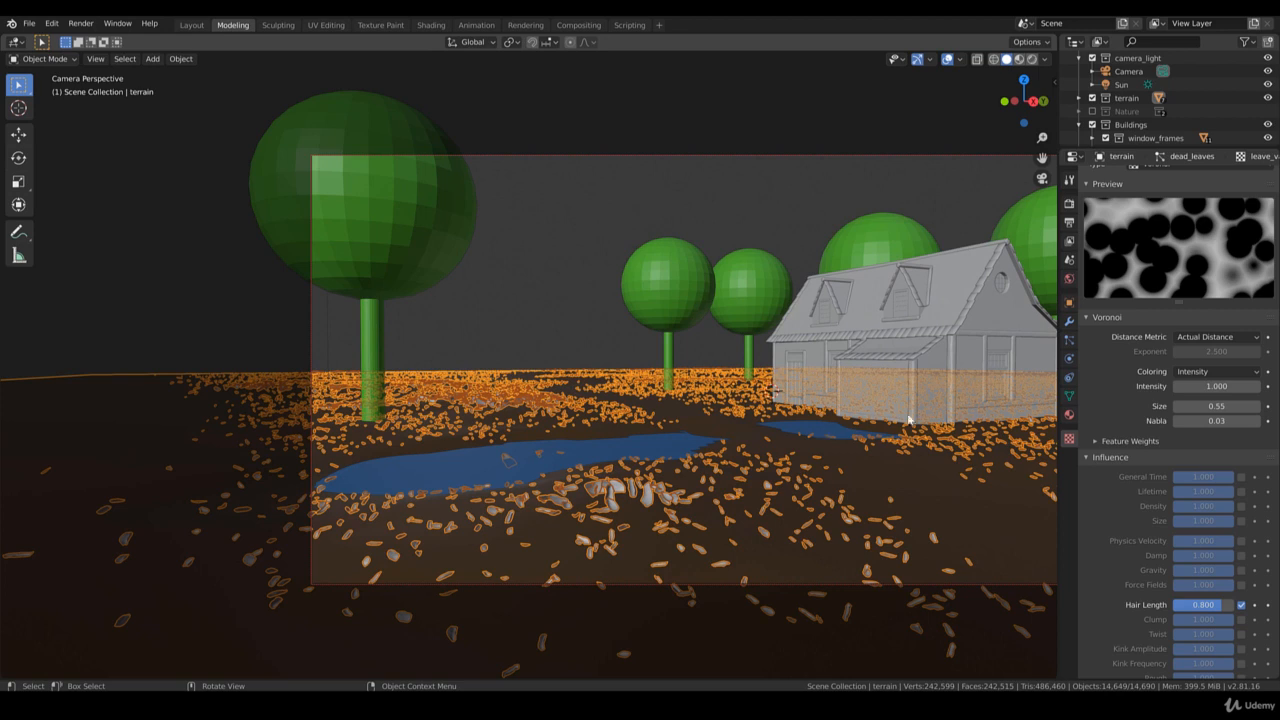
Set the hair length of the dead_leaves particle system to 7 m, and check the leaf distribution from above and through the camera
{"action": "left_click", "coordinate": [1070, 340]}
{"action": "left_click", "coordinate": [1200, 283]}
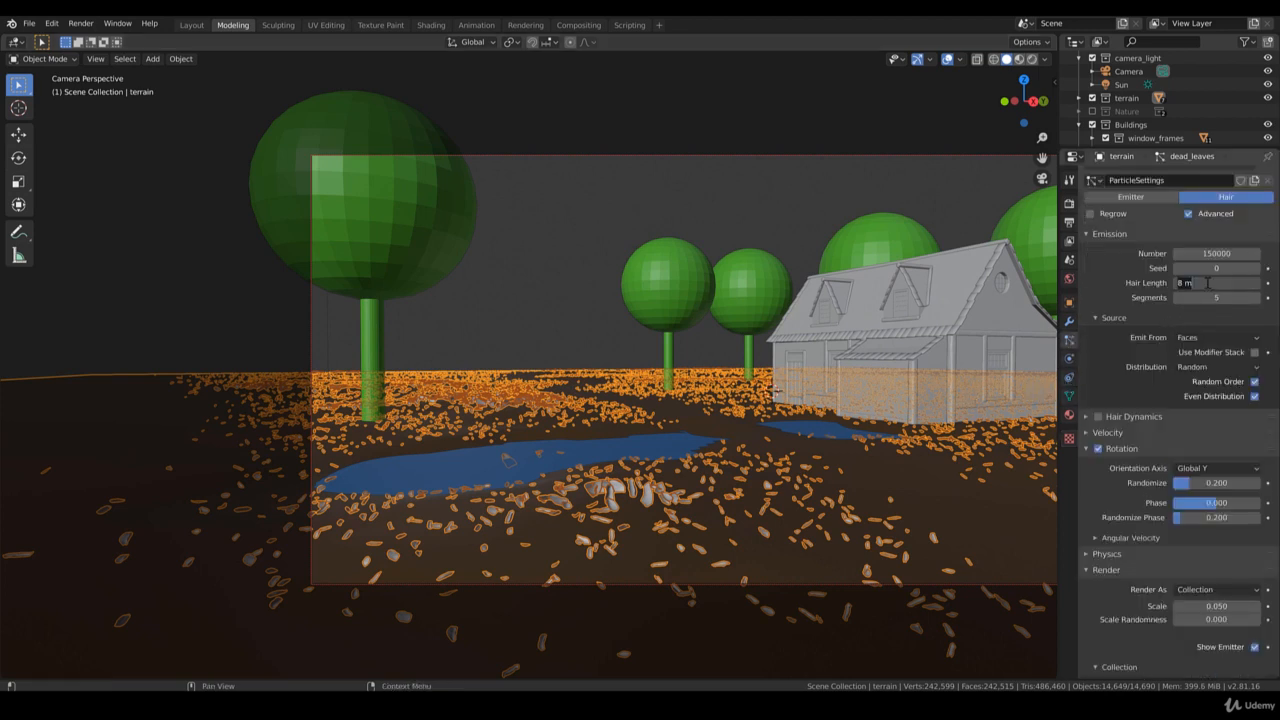
{"action": "type", "text": "7"}
{"action": "key", "text": "Return"}
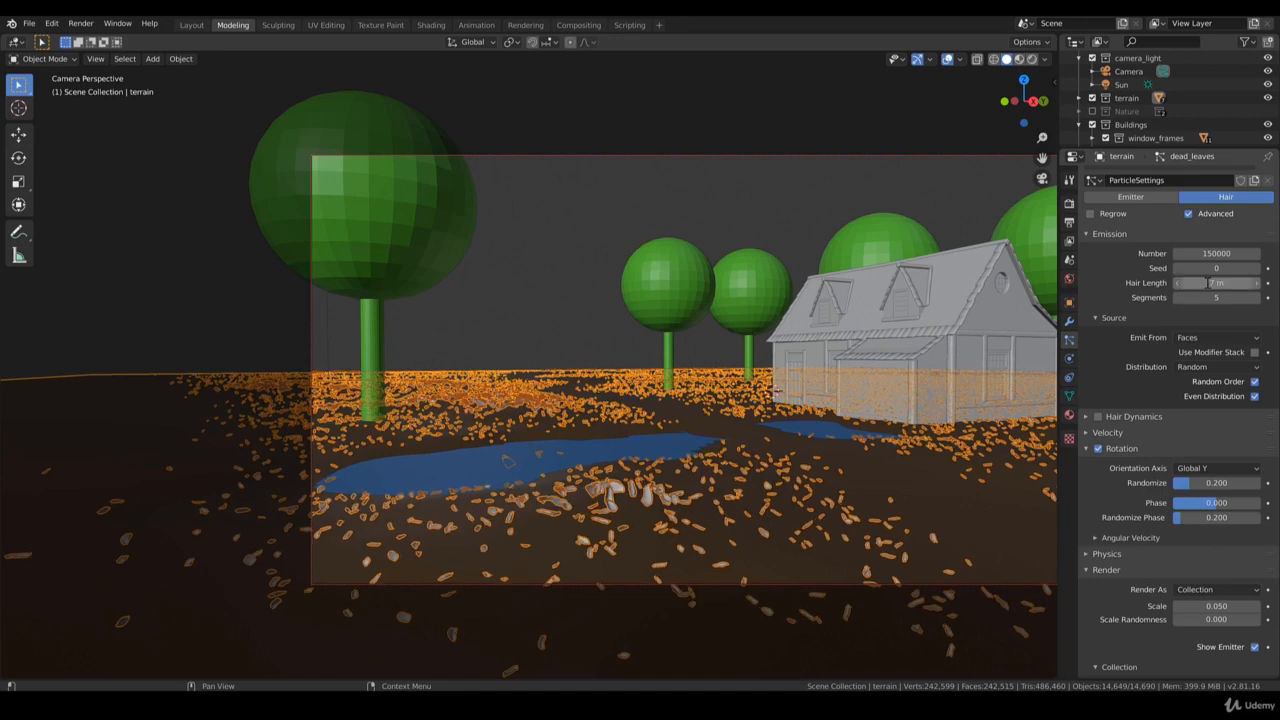
{"action": "middle_click_drag", "start_coordinate": [790, 401], "coordinate": [793, 428]}
{"action": "scroll", "coordinate": [772, 435], "scroll_direction": "down", "scroll_amount": 6}
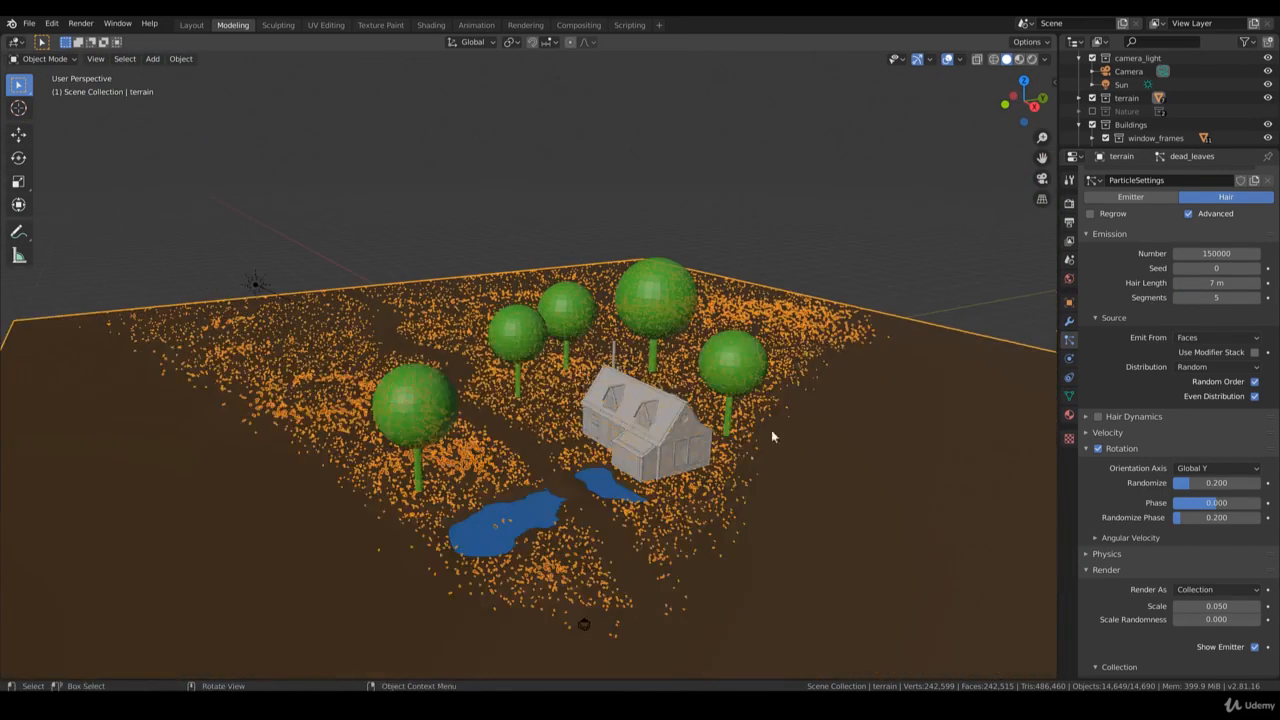
{"action": "mouse_move", "coordinate": [682, 437]}
{"action": "middle_mouse_down"}
{"action": "mouse_move", "coordinate": [681, 477]}
{"action": "mouse_move", "coordinate": [684, 448]}
{"action": "mouse_move", "coordinate": [670, 441]}
{"action": "middle_mouse_up"}
{"action": "scroll", "coordinate": [684, 448], "scroll_direction": "up", "scroll_amount": 1}
{"action": "key", "text": "KP_0"}
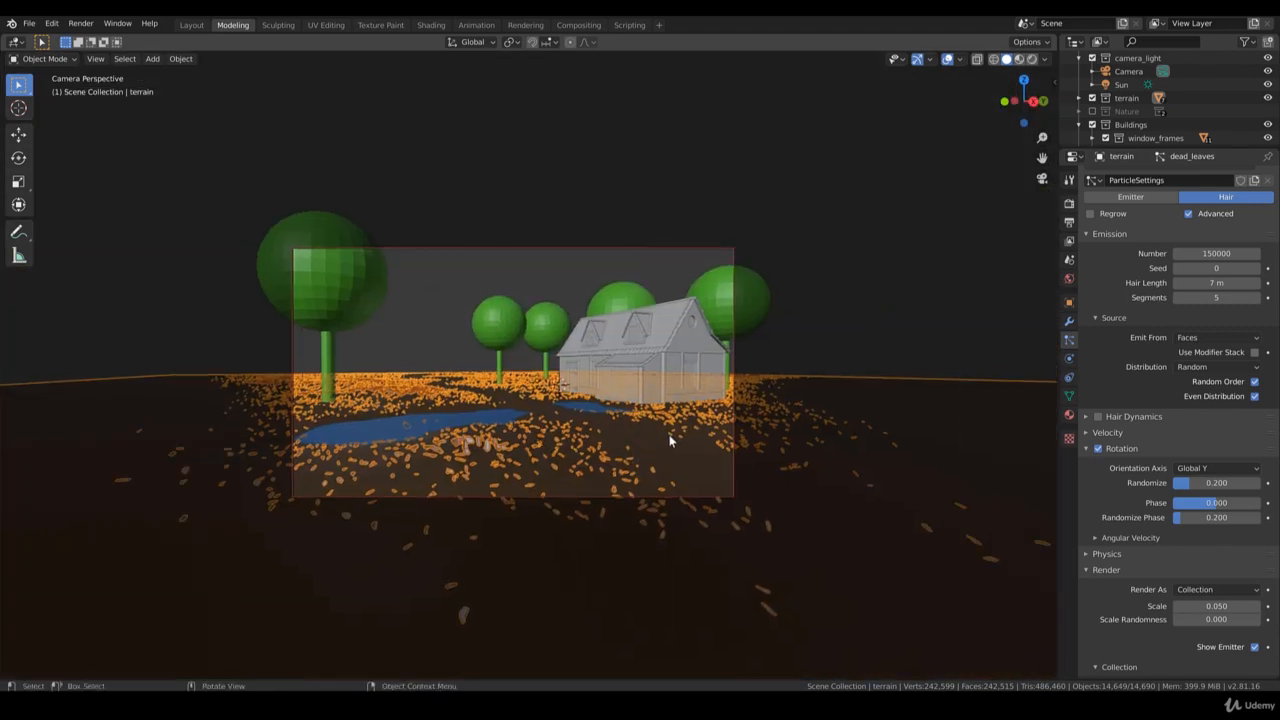
{"action": "scroll", "coordinate": [686, 436], "scroll_direction": "up", "scroll_amount": 3}
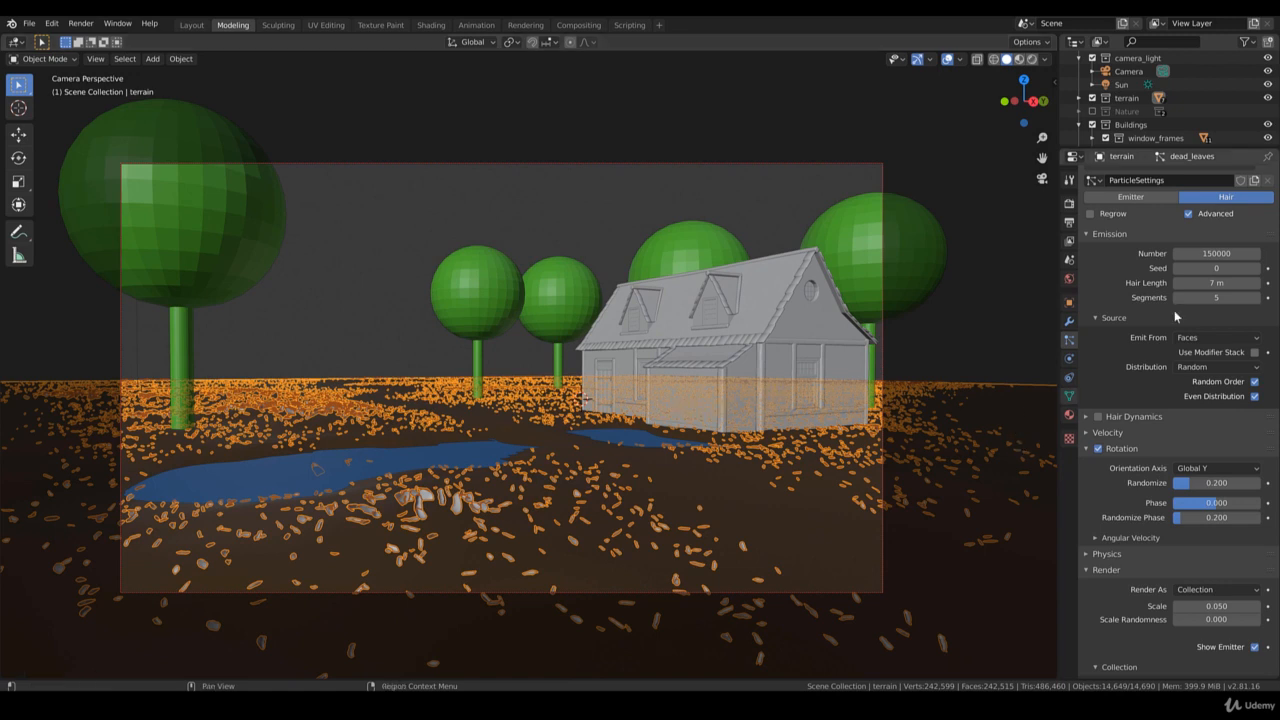
Hide the terrain's dead leaves in the viewport and start weight painting the terrain with its nature vertex group active
{"action": "left_click", "coordinate": [1069, 321]}
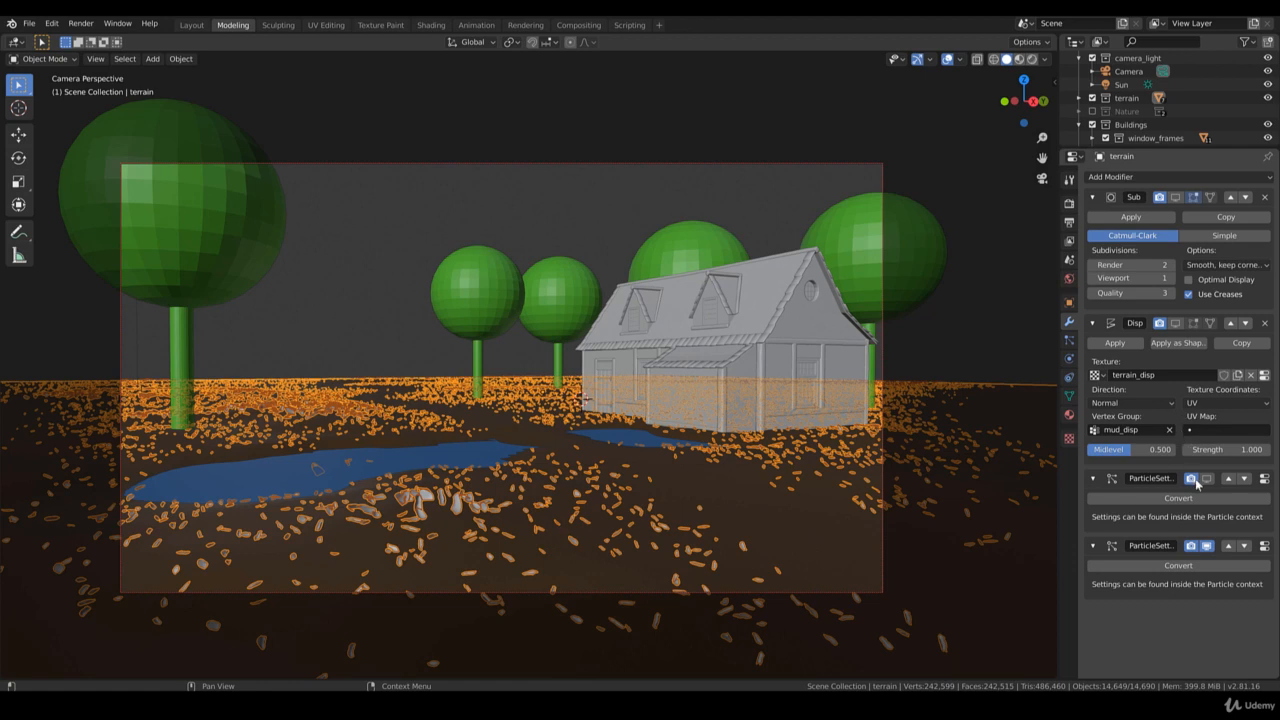
{"action": "left_click", "coordinate": [1207, 545]}
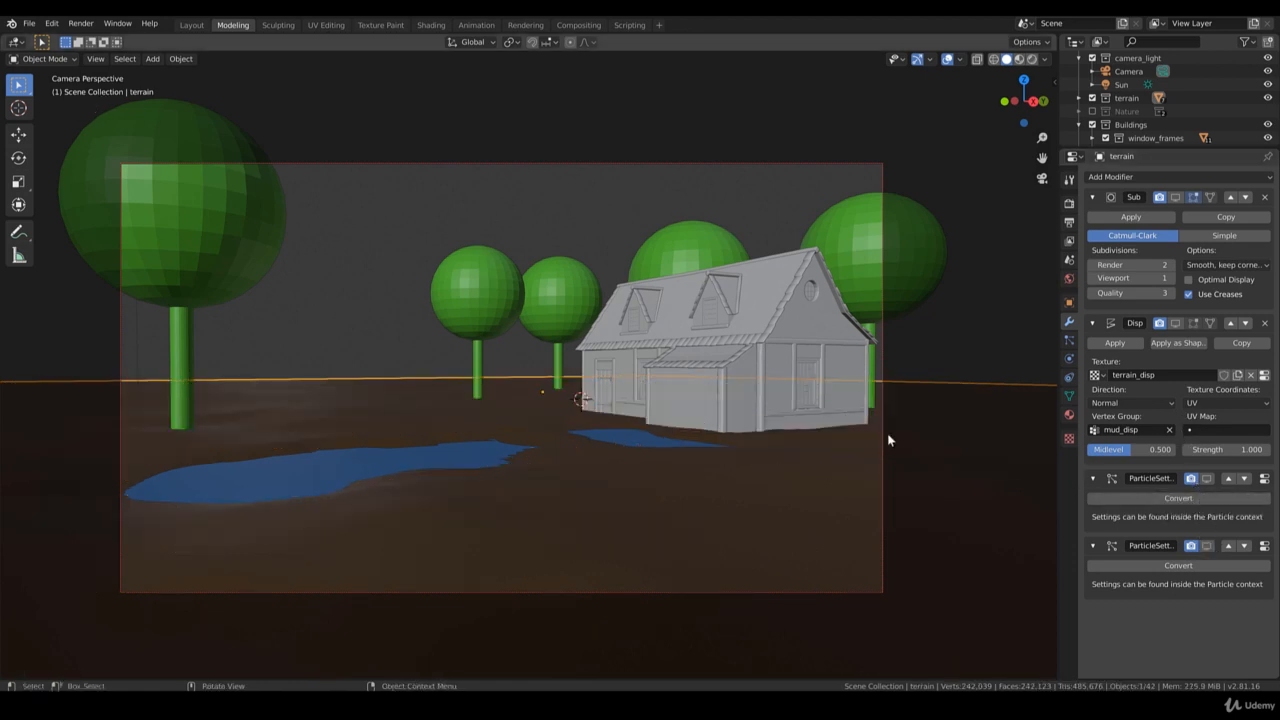
{"action": "left_click", "coordinate": [50, 59]}
{"action": "left_click", "coordinate": [50, 132]}
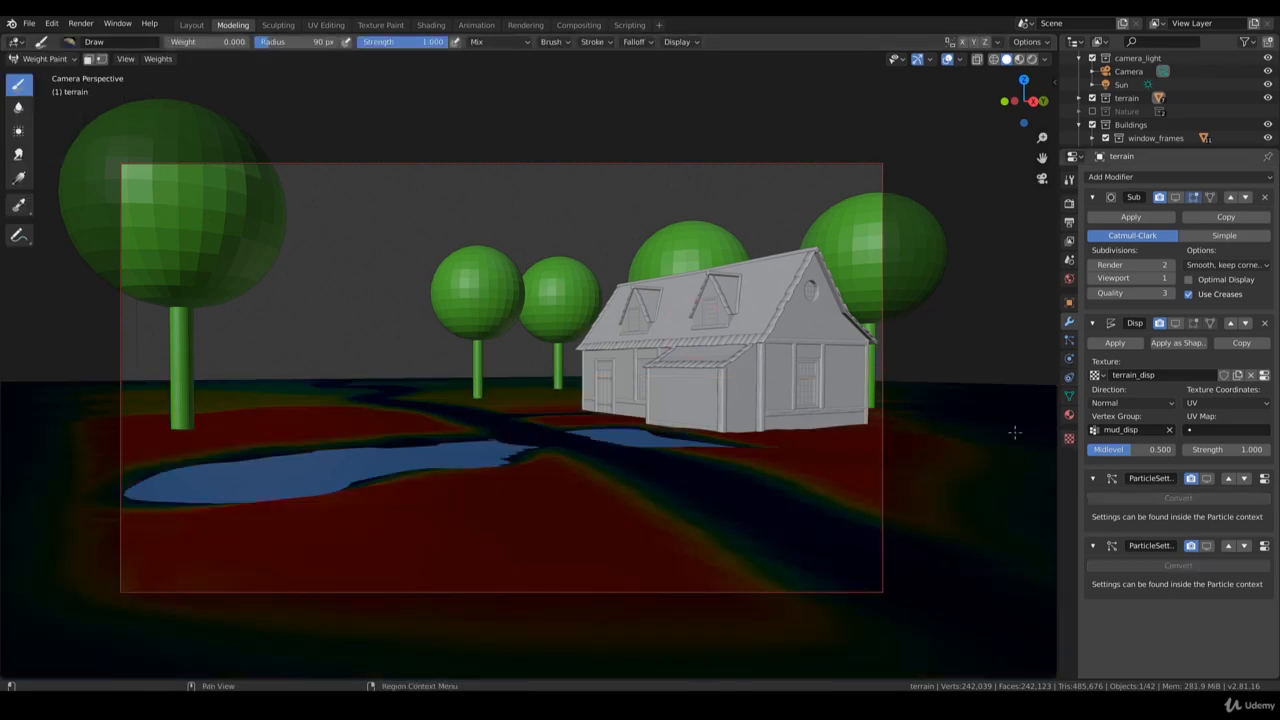
{"action": "left_click", "coordinate": [1069, 396]}
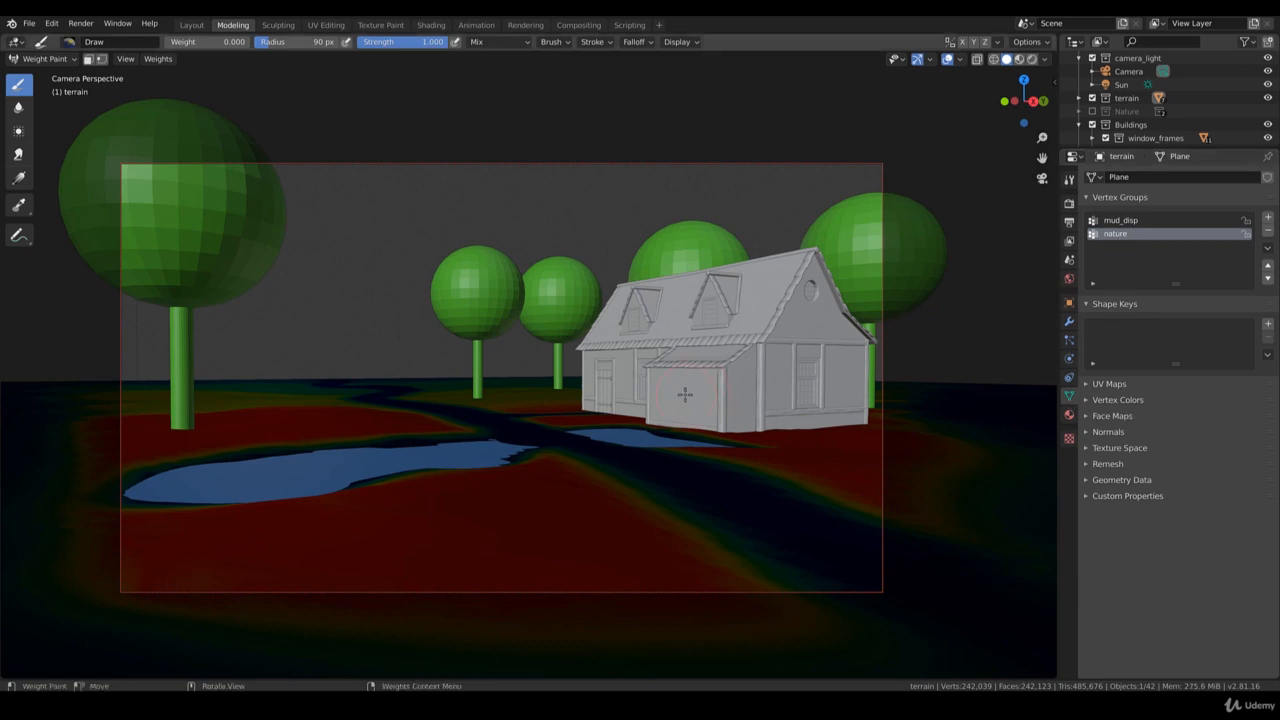
Paint weight 0 into the nature vertex group on the ground that the house hides from the camera
{"action": "middle_click_drag", "start_coordinate": [685, 392], "coordinate": [688, 430]}
{"action": "scroll", "coordinate": [688, 430], "scroll_direction": "down", "scroll_amount": 3}
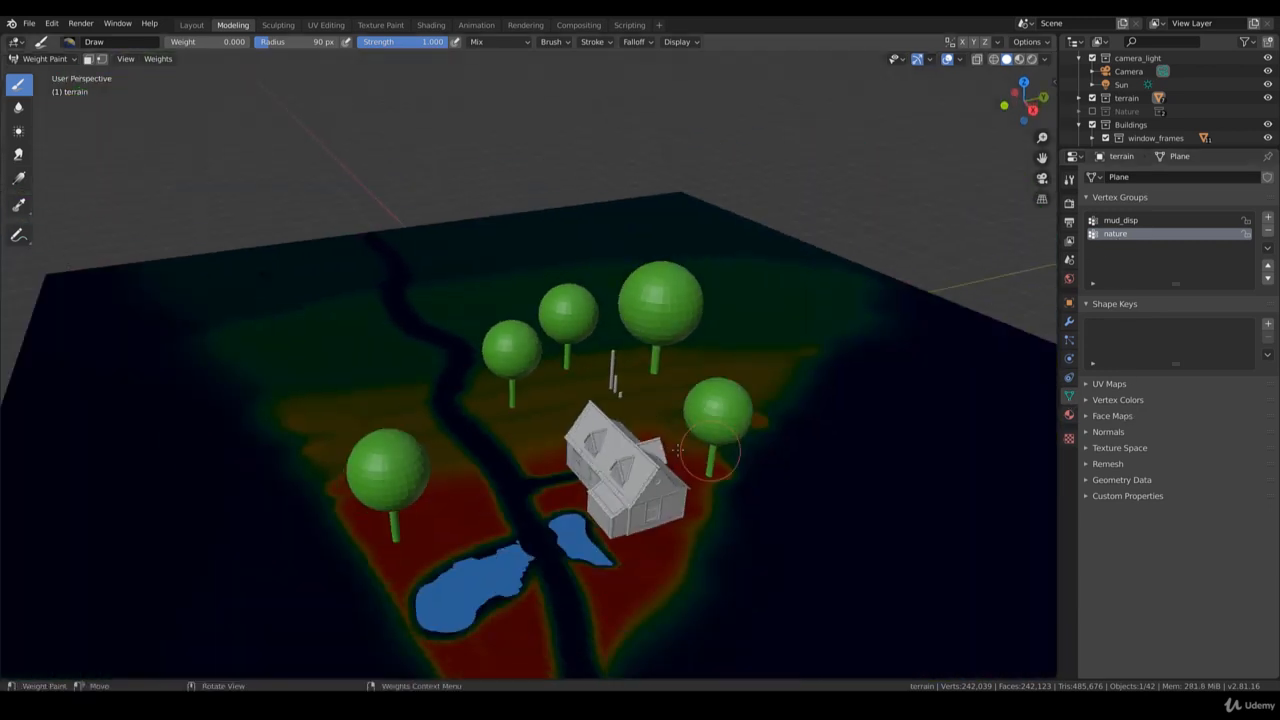
{"action": "mouse_move", "coordinate": [641, 438]}
{"action": "left_mouse_down"}
{"action": "mouse_move", "coordinate": [650, 428]}
{"action": "mouse_move", "coordinate": [636, 422]}
{"action": "mouse_move", "coordinate": [662, 452]}
{"action": "mouse_move", "coordinate": [643, 441]}
{"action": "left_mouse_up"}
{"action": "key", "text": "KP_0"}
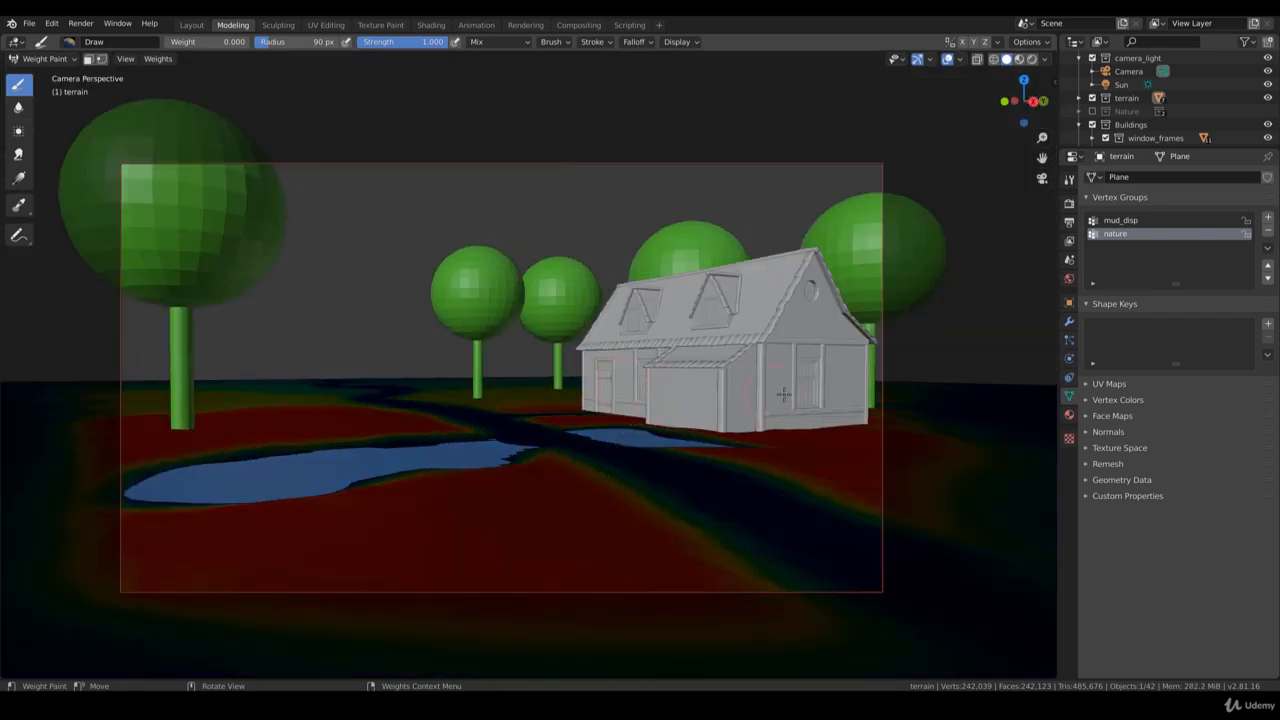
{"action": "middle_click_drag", "start_coordinate": [659, 387], "coordinate": [666, 461]}
{"action": "scroll", "coordinate": [667, 461], "scroll_direction": "down", "scroll_amount": 3}
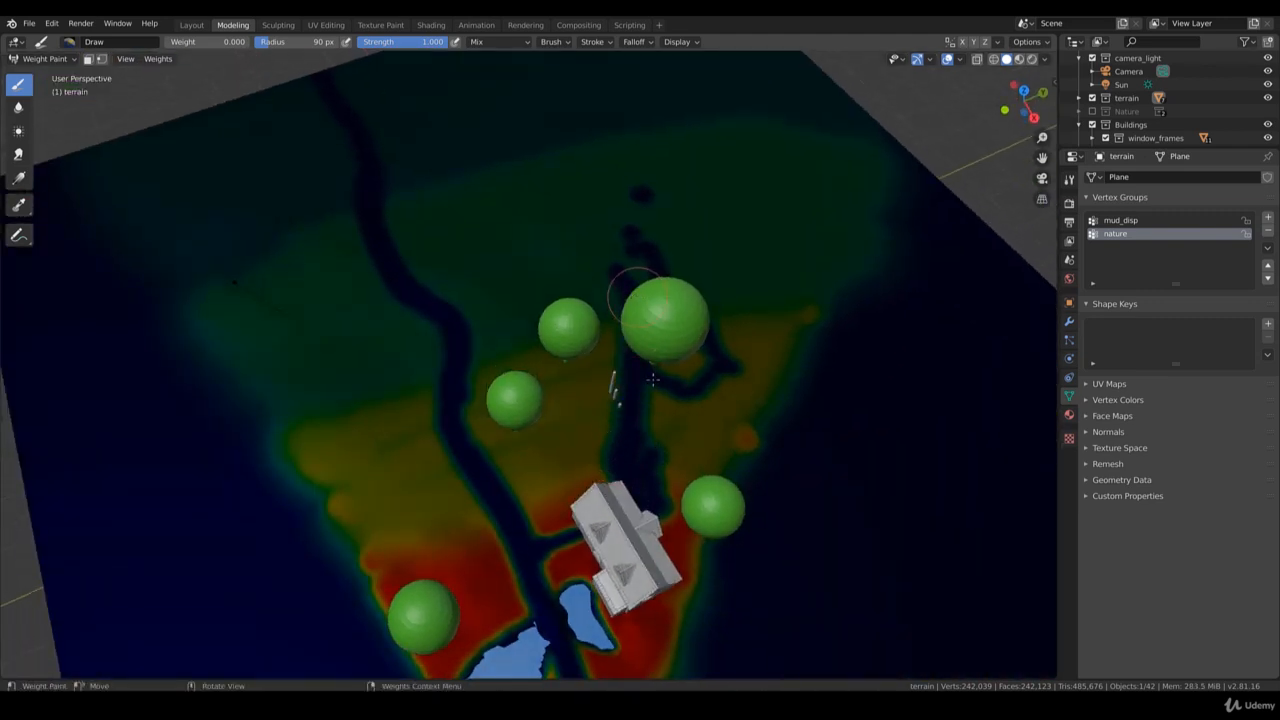
{"action": "scroll", "coordinate": [614, 374], "scroll_direction": "down", "scroll_amount": 3}
{"action": "middle_click_drag", "start_coordinate": [634, 392], "coordinate": [590, 425]}
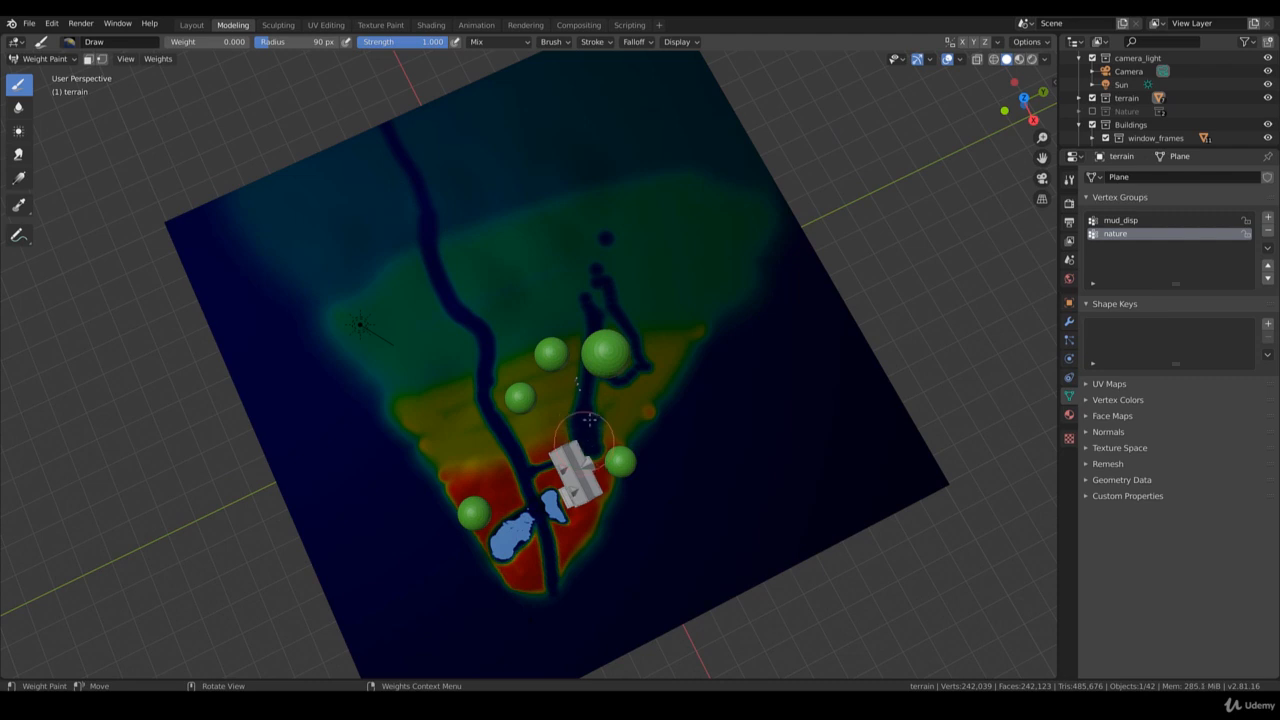
Fill the gaps behind the house and around the tree there with weight 0 in the nature vertex group
{"action": "left_click_drag", "start_coordinate": [605, 348], "coordinate": [594, 266]}
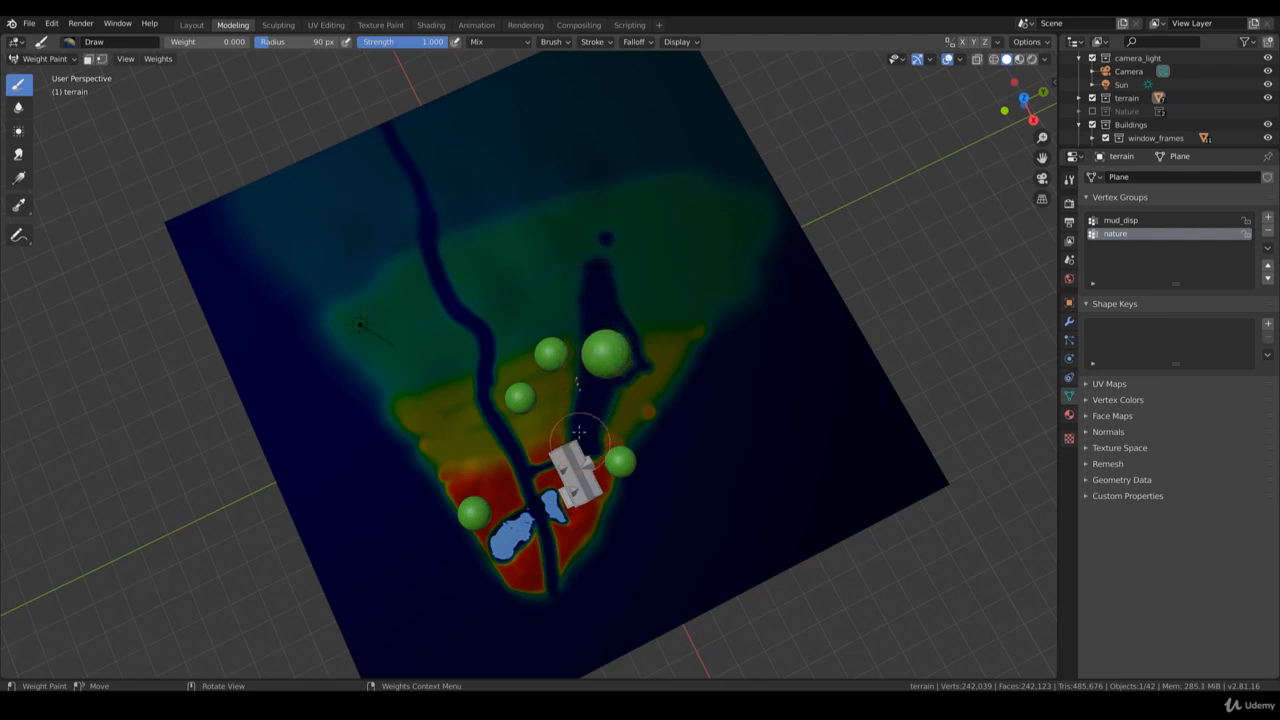
{"action": "mouse_move", "coordinate": [582, 346]}
{"action": "left_mouse_down"}
{"action": "mouse_move", "coordinate": [590, 275]}
{"action": "mouse_move", "coordinate": [613, 238]}
{"action": "mouse_move", "coordinate": [599, 434]}
{"action": "left_mouse_up"}
{"action": "scroll", "coordinate": [600, 470], "scroll_direction": "up", "scroll_amount": 3}
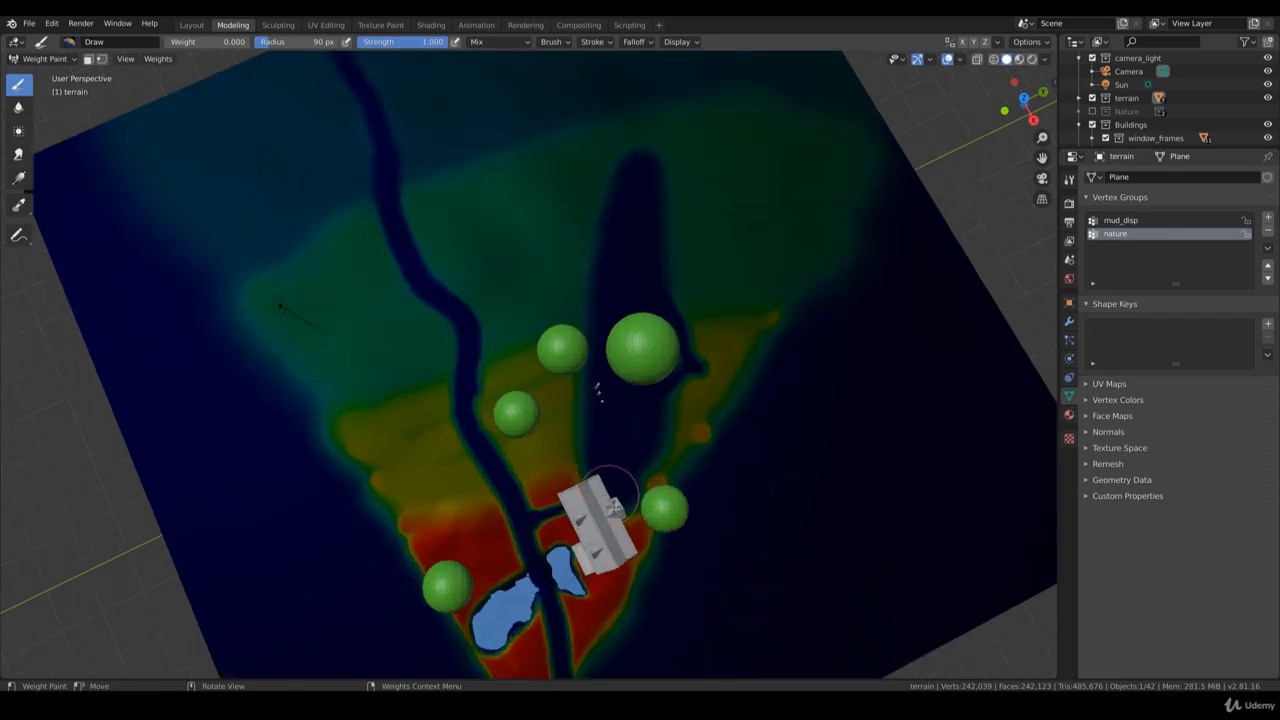
{"action": "scroll", "coordinate": [645, 380], "scroll_direction": "up", "scroll_amount": 2}
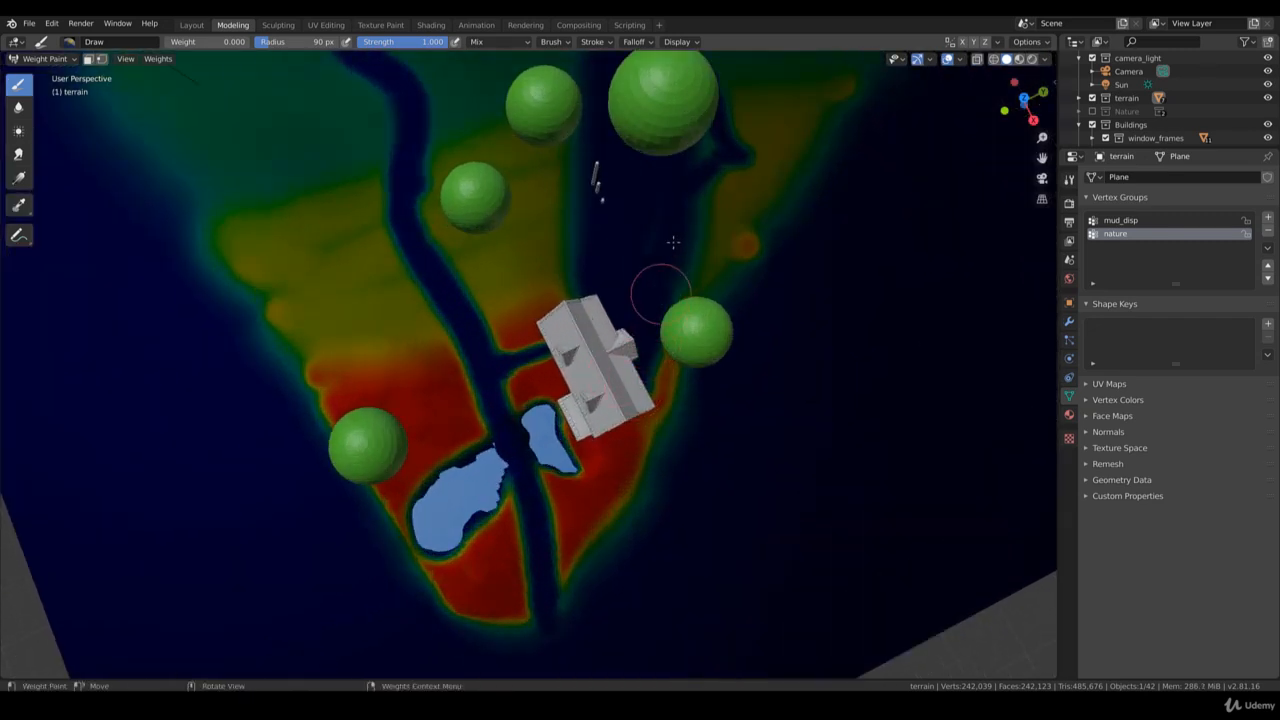
Extend the weight 0 strip in the nature vertex group farther back across the terrain behind the house
{"action": "scroll", "coordinate": [673, 210], "scroll_direction": "down", "scroll_amount": 1}
{"action": "scroll", "coordinate": [673, 209], "scroll_direction": "down", "scroll_amount": 2}
{"action": "middle_click_drag", "start_coordinate": [661, 205], "coordinate": [641, 341], "text": "shift"}
{"action": "mouse_move", "coordinate": [604, 399]}
{"action": "left_mouse_down"}
{"action": "mouse_move", "coordinate": [622, 345]}
{"action": "mouse_move", "coordinate": [637, 157]}
{"action": "mouse_move", "coordinate": [603, 306]}
{"action": "mouse_move", "coordinate": [608, 137]}
{"action": "left_mouse_up"}
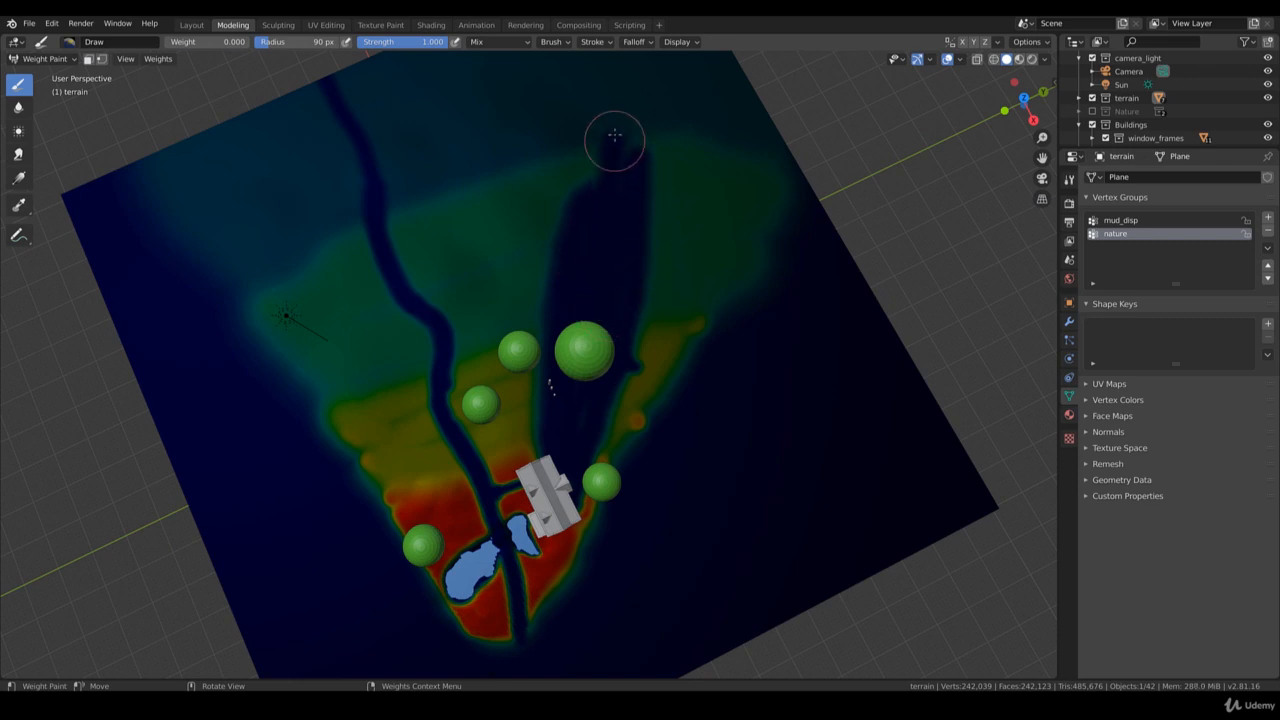
{"action": "scroll", "coordinate": [572, 257], "scroll_direction": "down", "scroll_amount": 4}
{"action": "mouse_move", "coordinate": [583, 246]}
{"action": "left_mouse_down"}
{"action": "mouse_move", "coordinate": [563, 314]}
{"action": "mouse_move", "coordinate": [560, 240]}
{"action": "mouse_move", "coordinate": [560, 341]}
{"action": "left_mouse_up"}
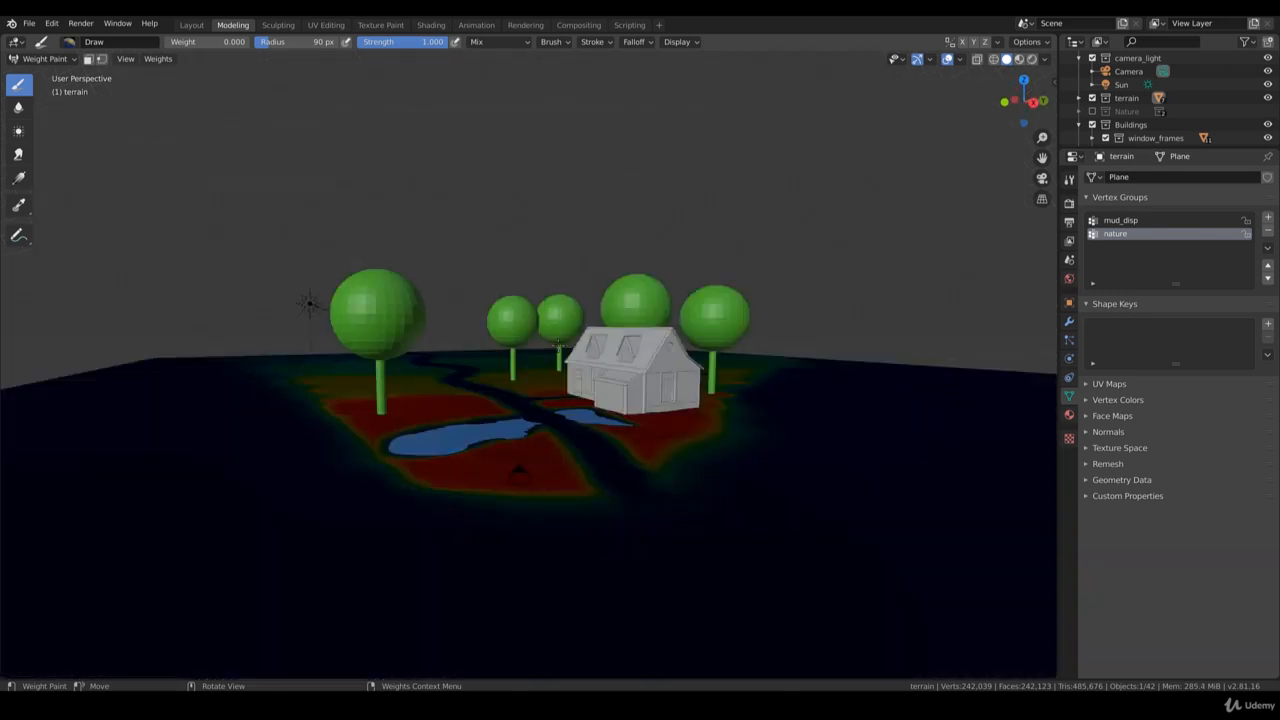
Return the terrain to Object Mode in camera view and exclude the main_props collection under Buildings
{"action": "key", "text": "KP_0"}
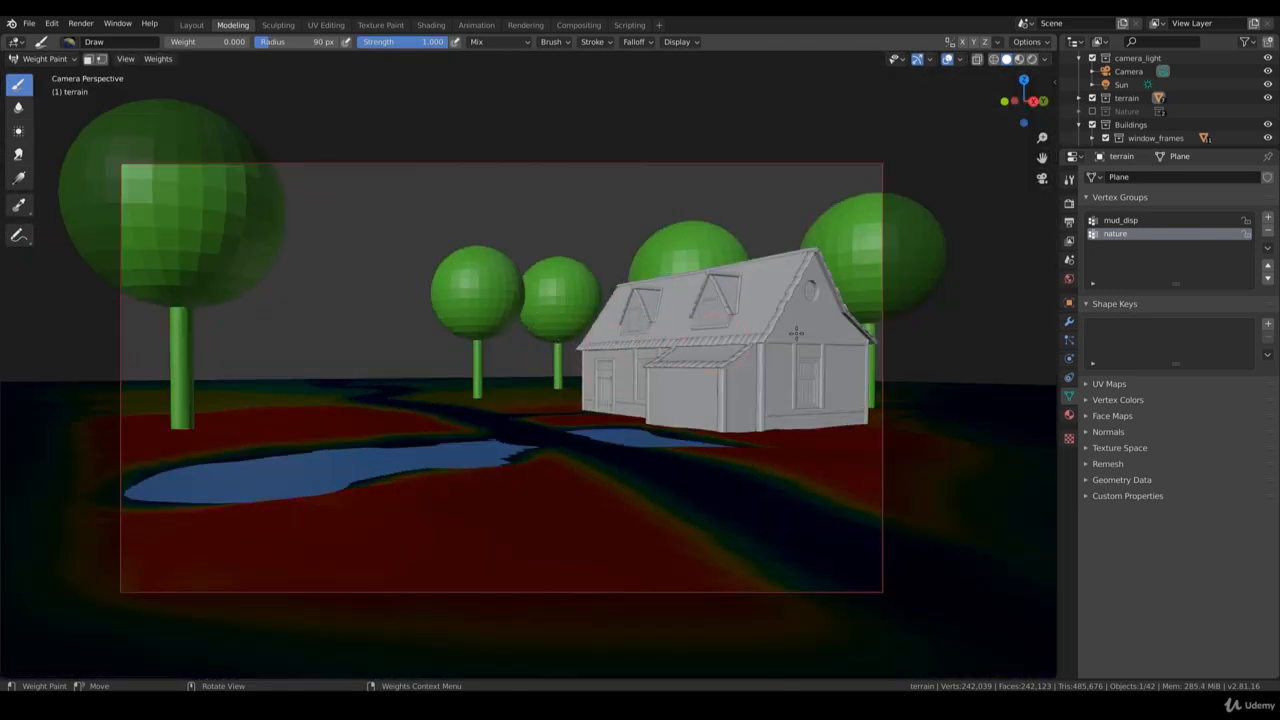
{"action": "left_click", "coordinate": [44, 58]}
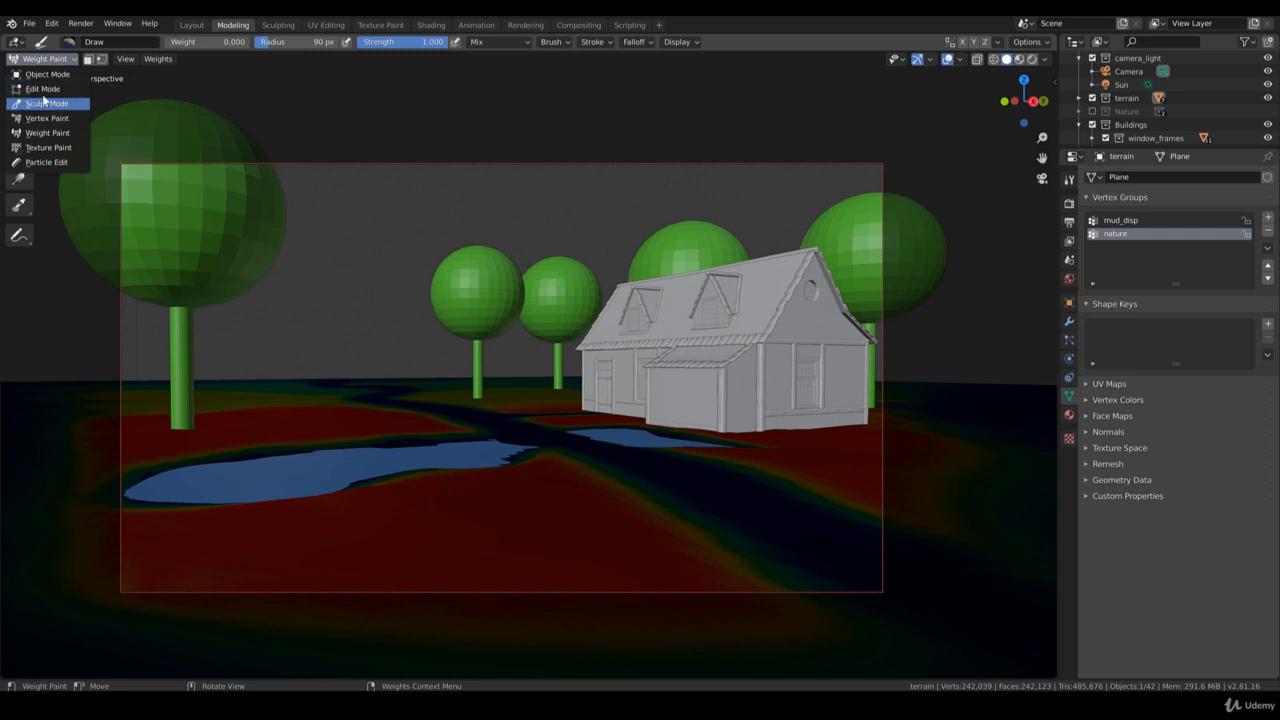
{"action": "left_click", "coordinate": [46, 75]}
{"action": "scroll", "coordinate": [1110, 130], "scroll_direction": "down", "scroll_amount": 2}
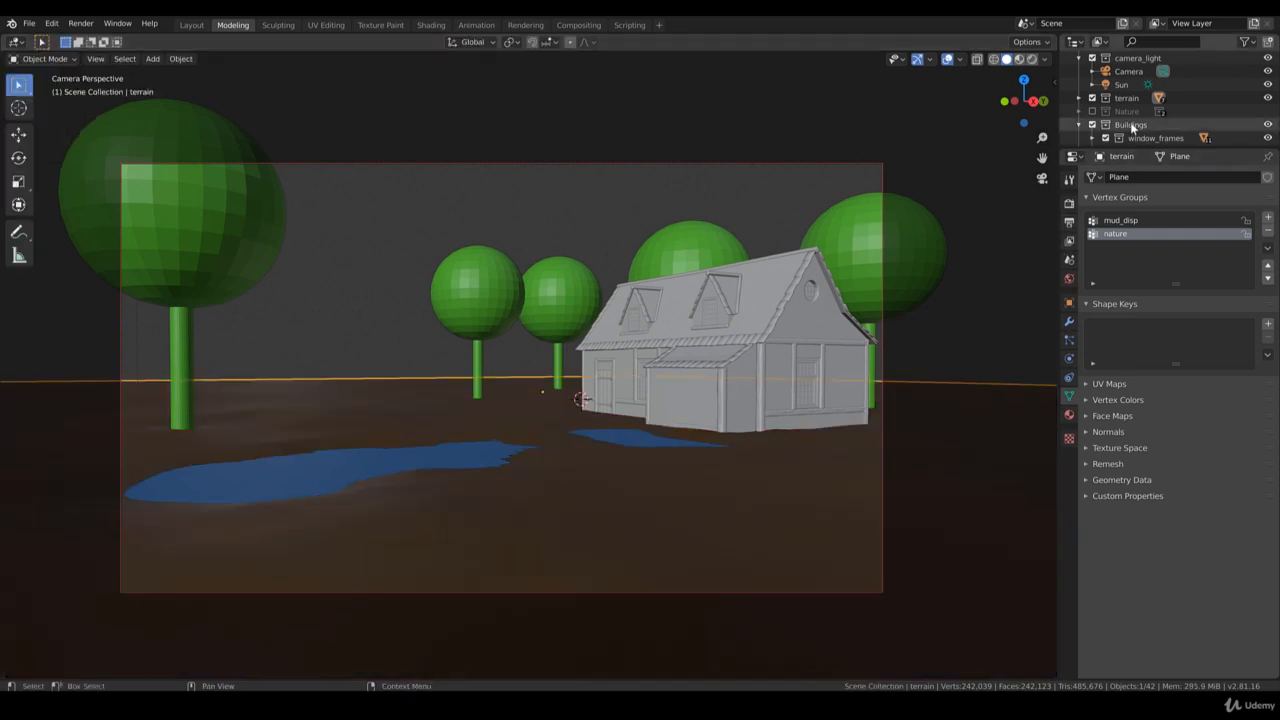
{"action": "left_click", "coordinate": [1106, 125]}
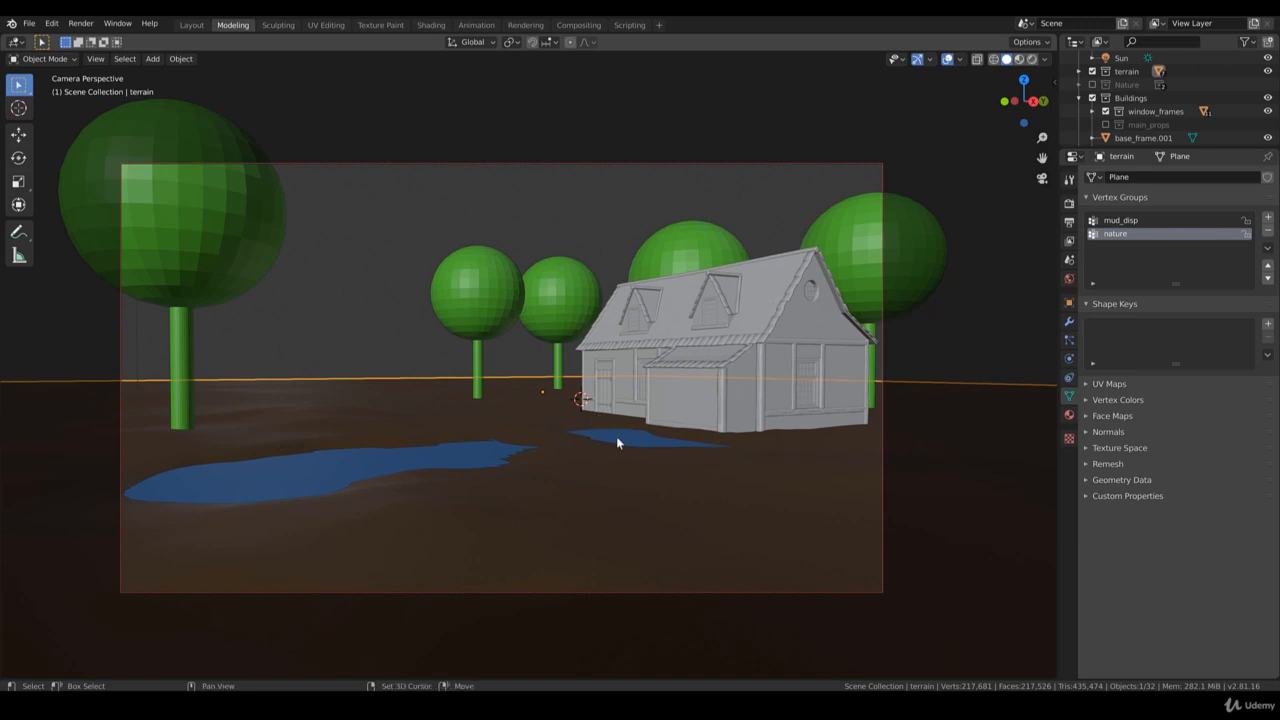
Render the camera view and examine the grass around the pond and house in the result
{"action": "middle_click_drag", "start_coordinate": [533, 413], "coordinate": [592, 436], "text": "shift"}
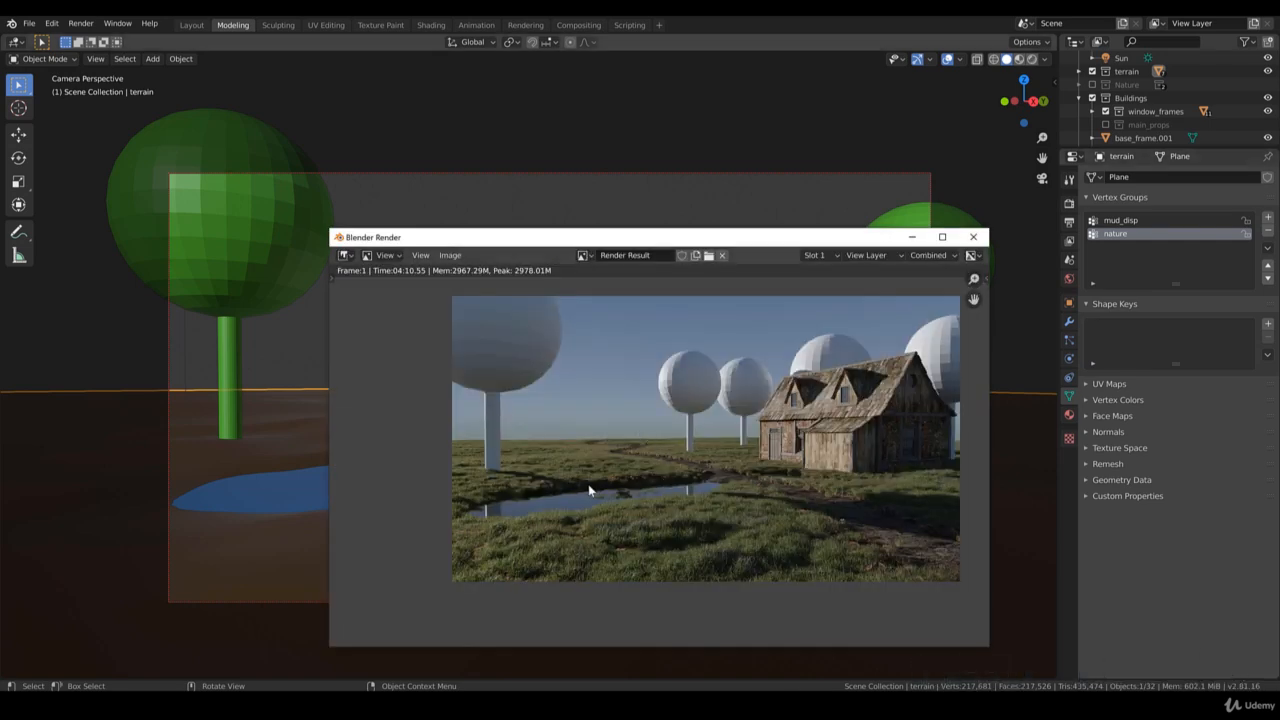
{"action": "scroll", "coordinate": [588, 484], "scroll_direction": "up", "scroll_amount": 2}
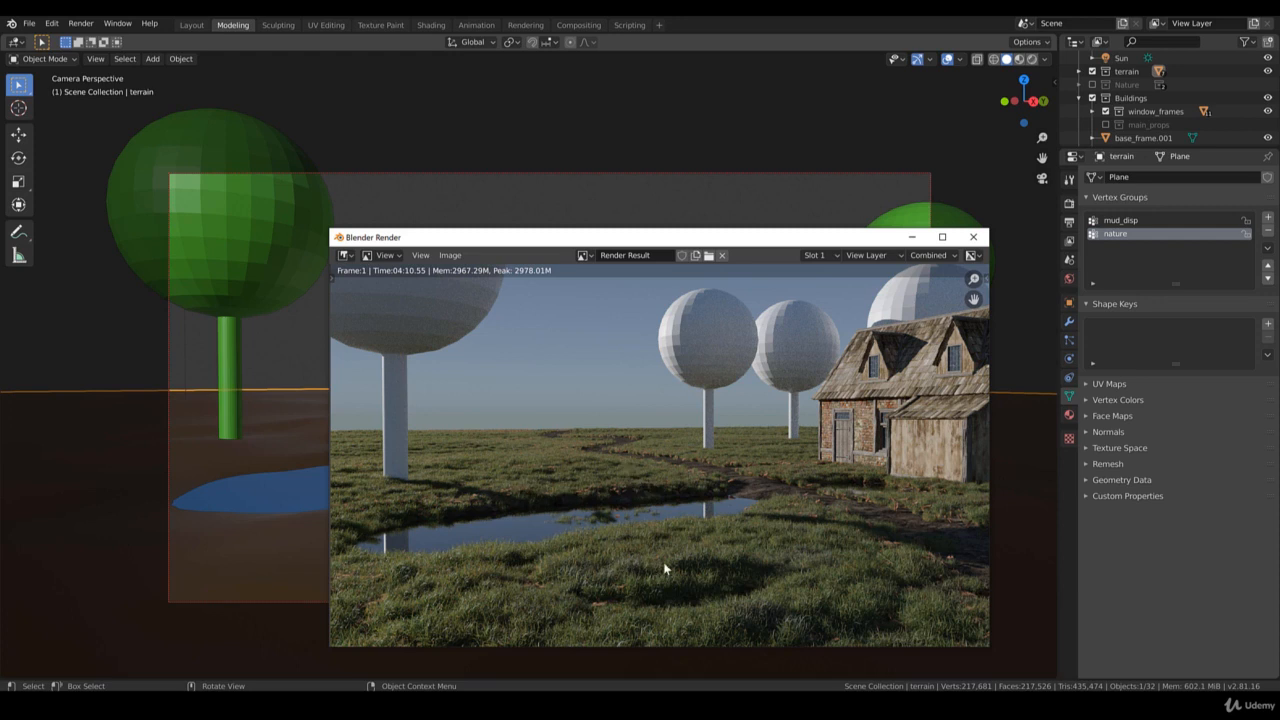
{"action": "middle_click_drag", "start_coordinate": [600, 584], "coordinate": [618, 567]}
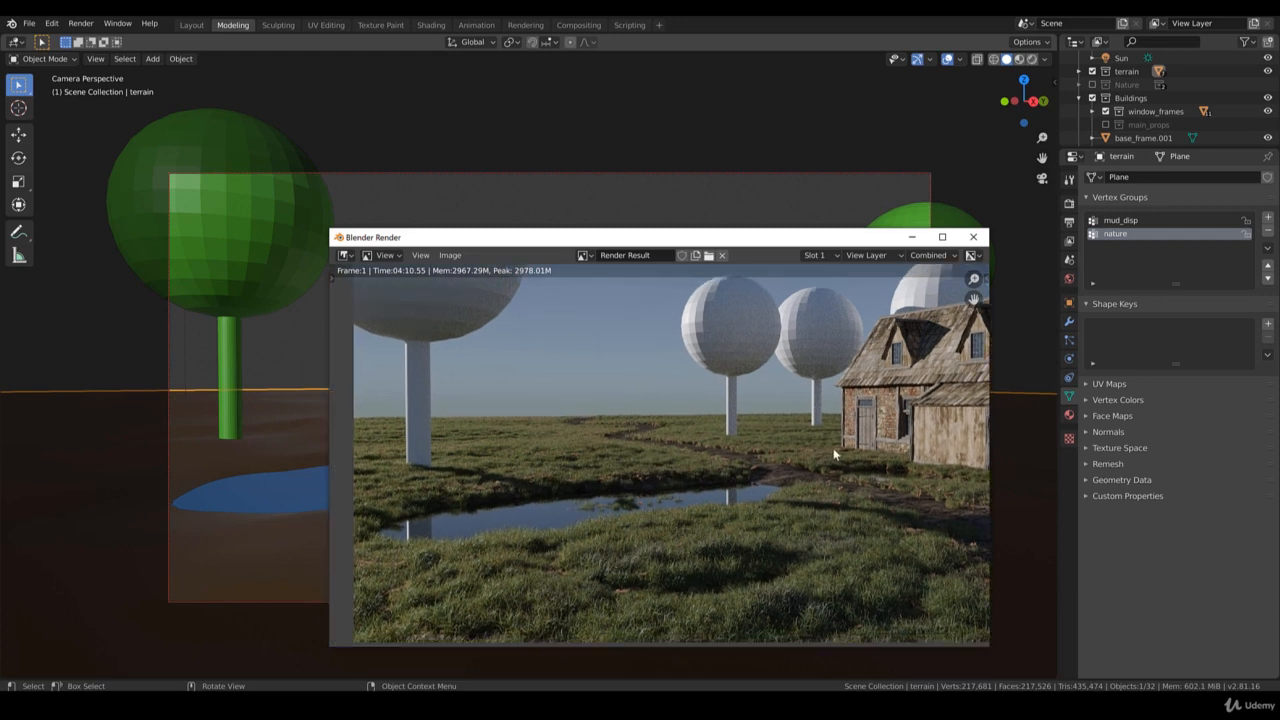
{"action": "scroll", "coordinate": [592, 528], "scroll_direction": "down", "scroll_amount": 1}
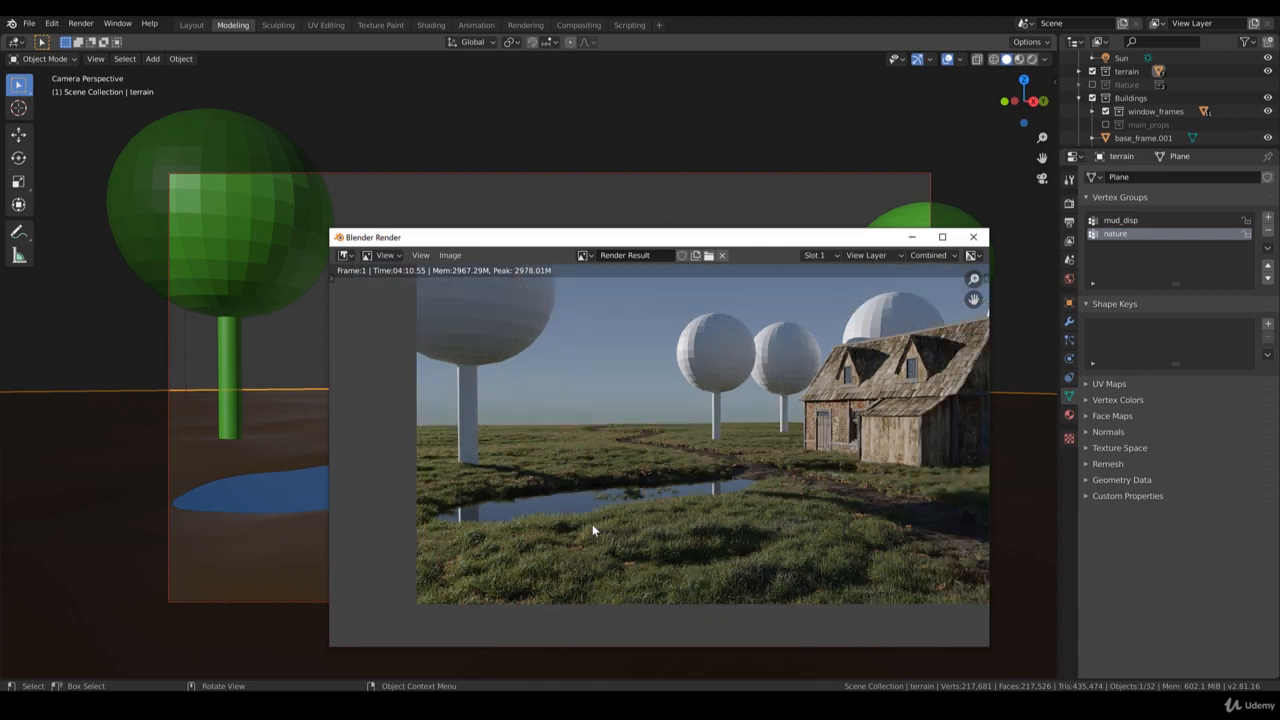
Set the dead_leaves particle system's emission number to 180000 and its seed to 1
{"action": "left_click", "coordinate": [1069, 340]}
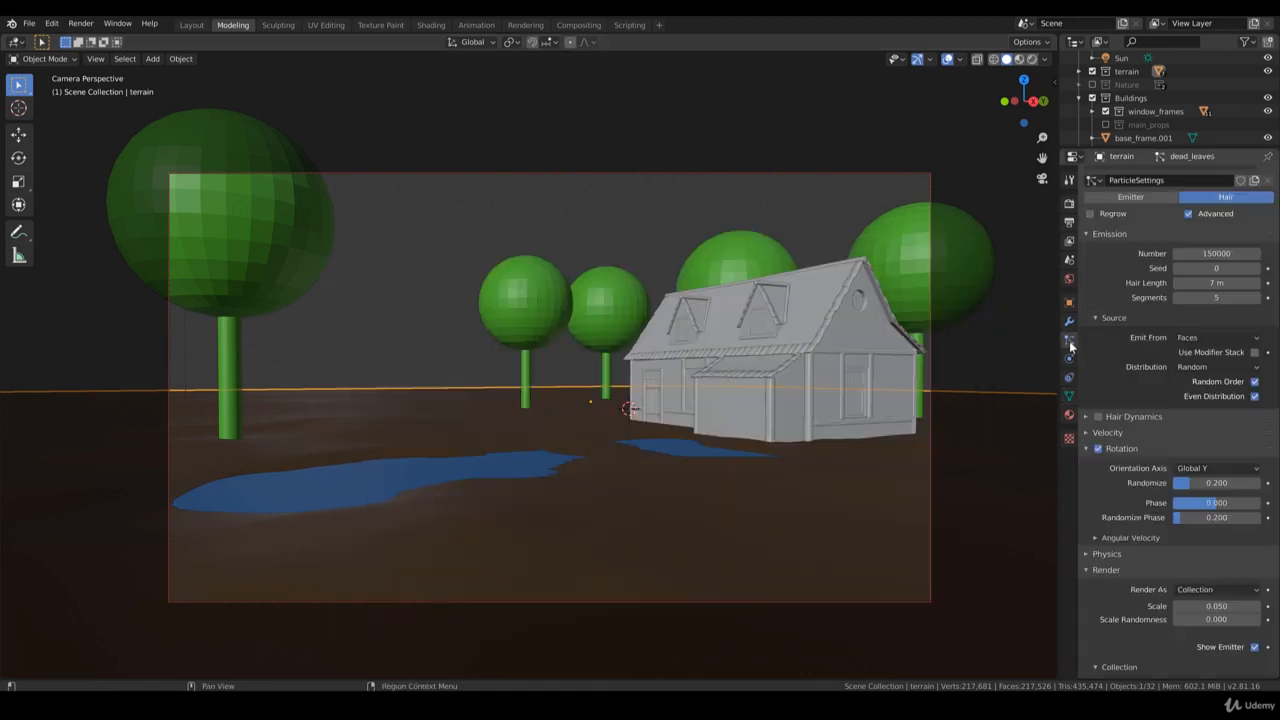
{"action": "left_click", "coordinate": [1206, 255]}
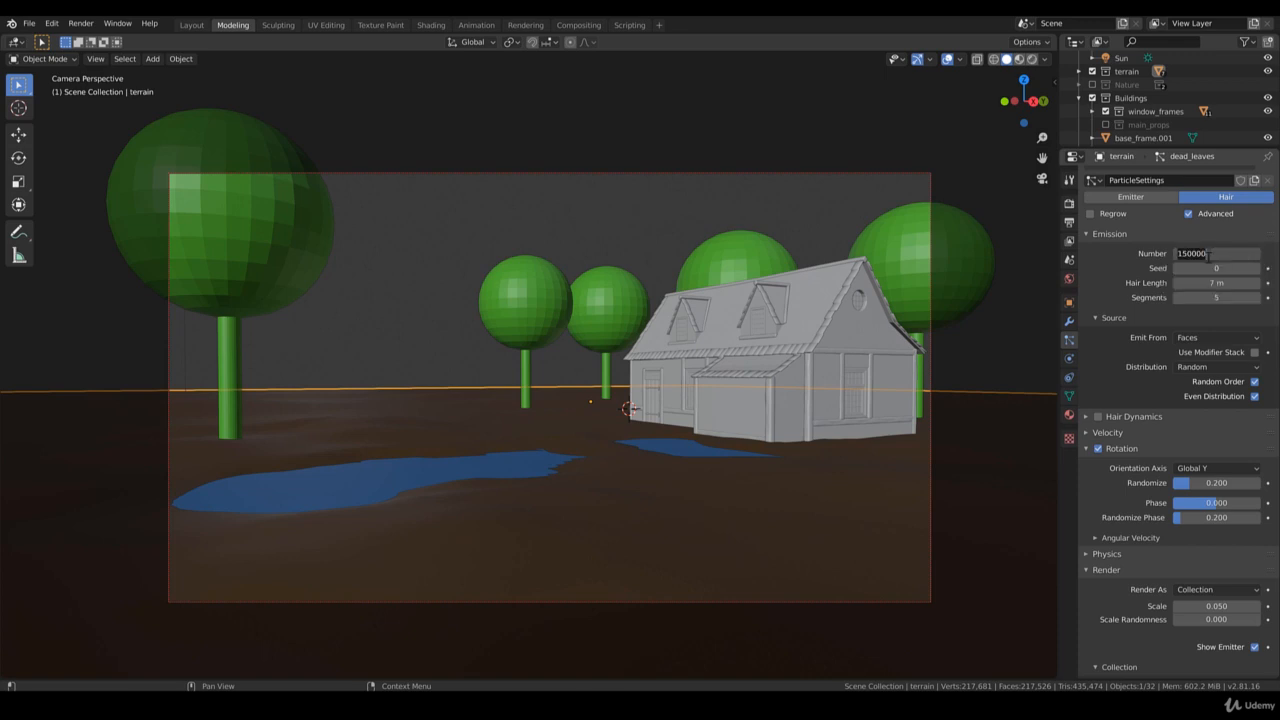
{"action": "type", "text": "180000"}
{"action": "key", "text": "BackSpace"}
{"action": "key", "text": "BackSpace"}
{"action": "key", "text": "BackSpace"}
{"action": "type", "text": "000"}
{"action": "key", "text": "Return"}
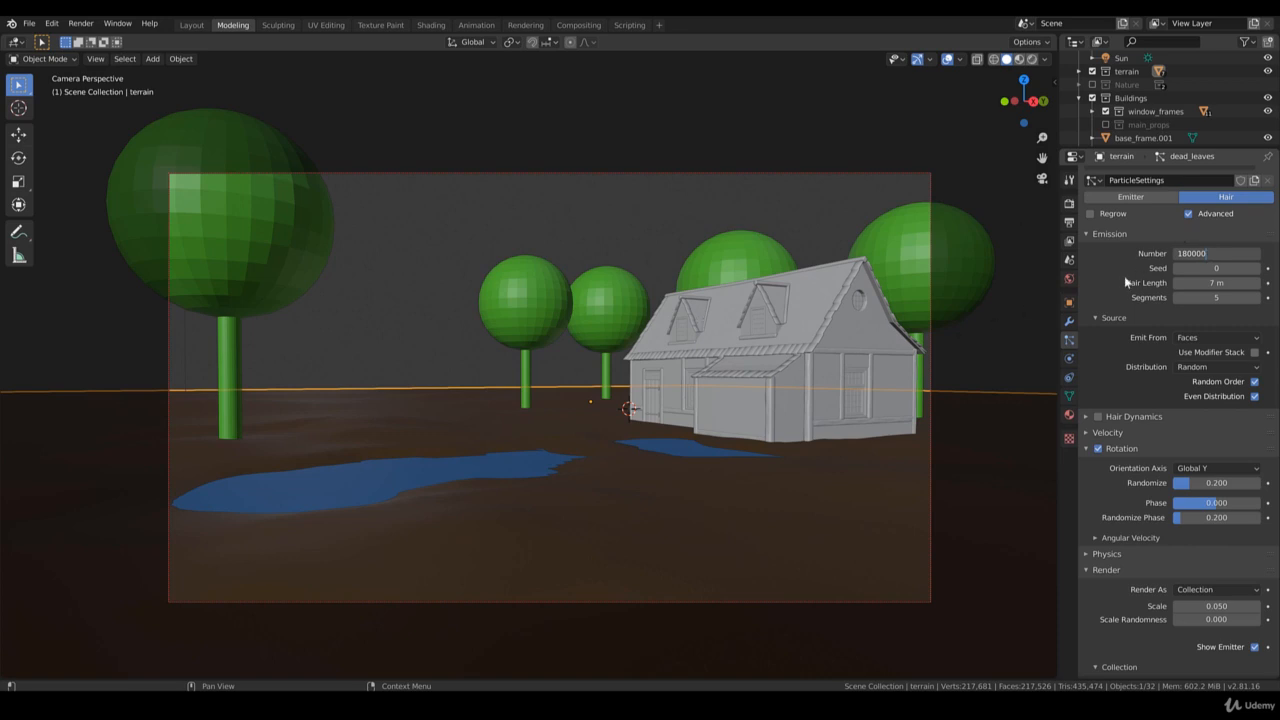
{"action": "left_click", "coordinate": [1252, 269]}
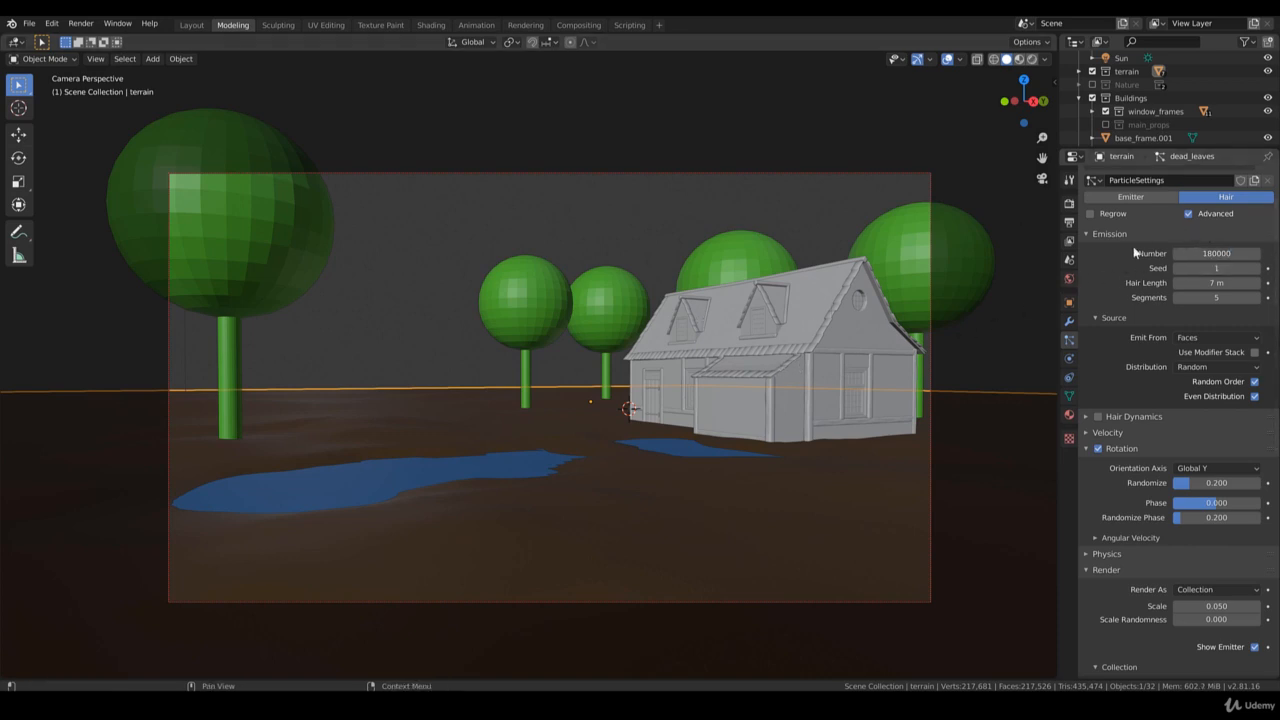
{"action": "scroll", "coordinate": [1137, 251], "scroll_direction": "up", "scroll_amount": 1}
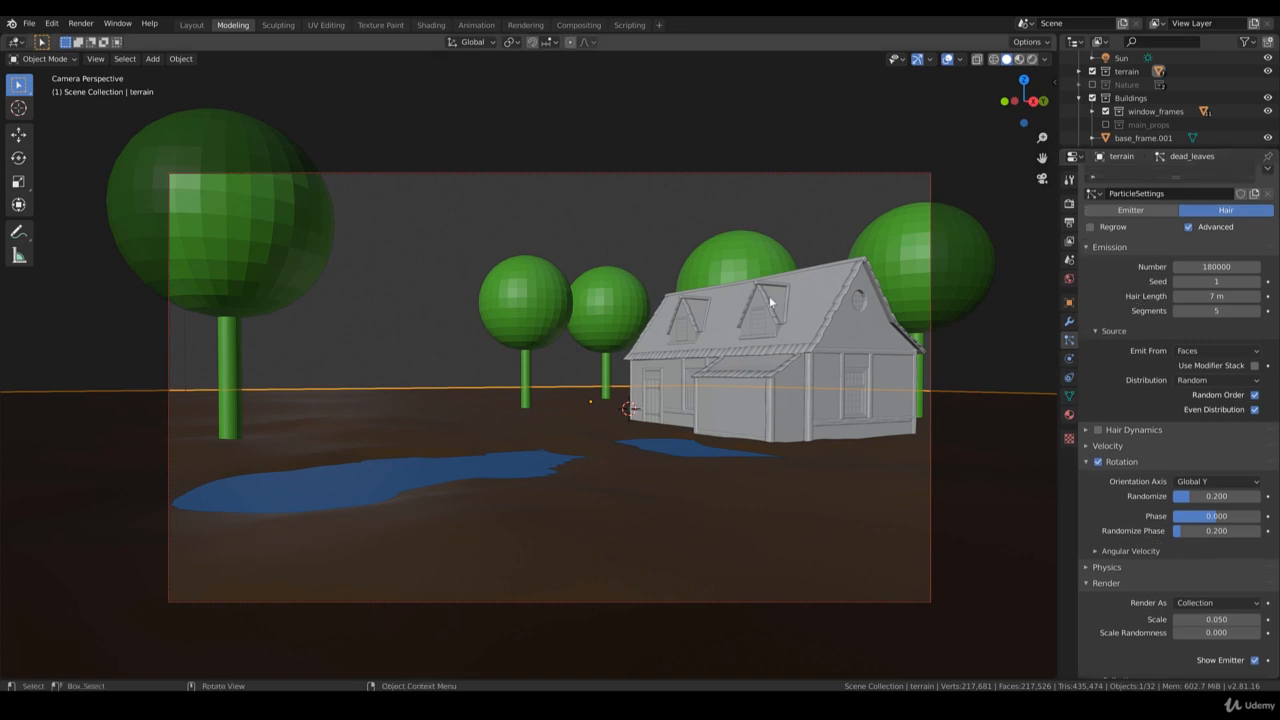